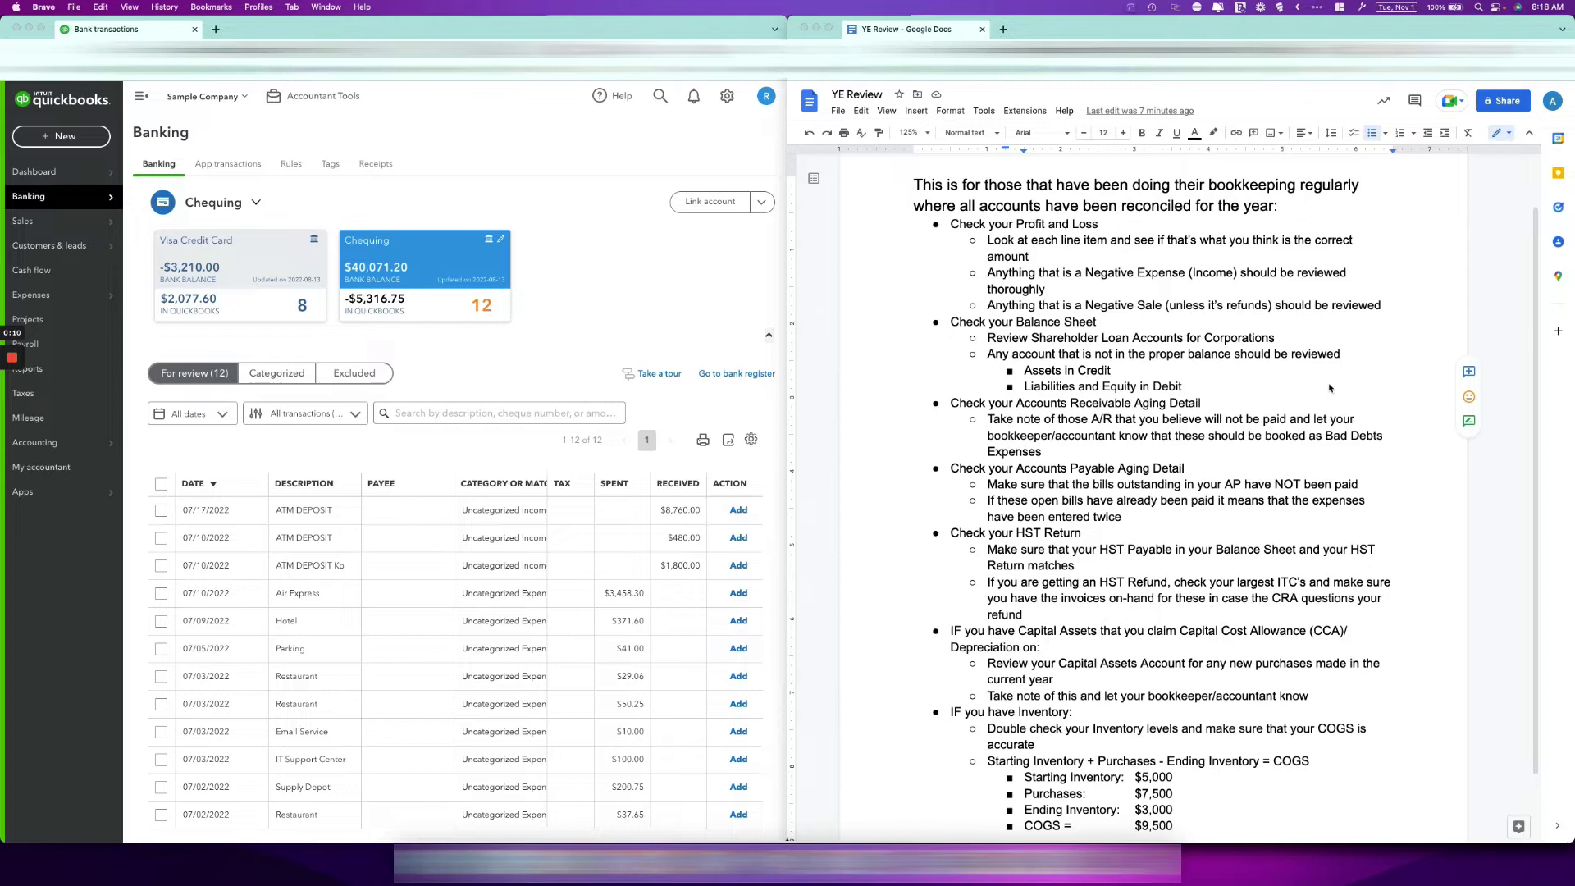
- Run the Profit and Loss report with the report period set to This Year
left_click(1330, 388)
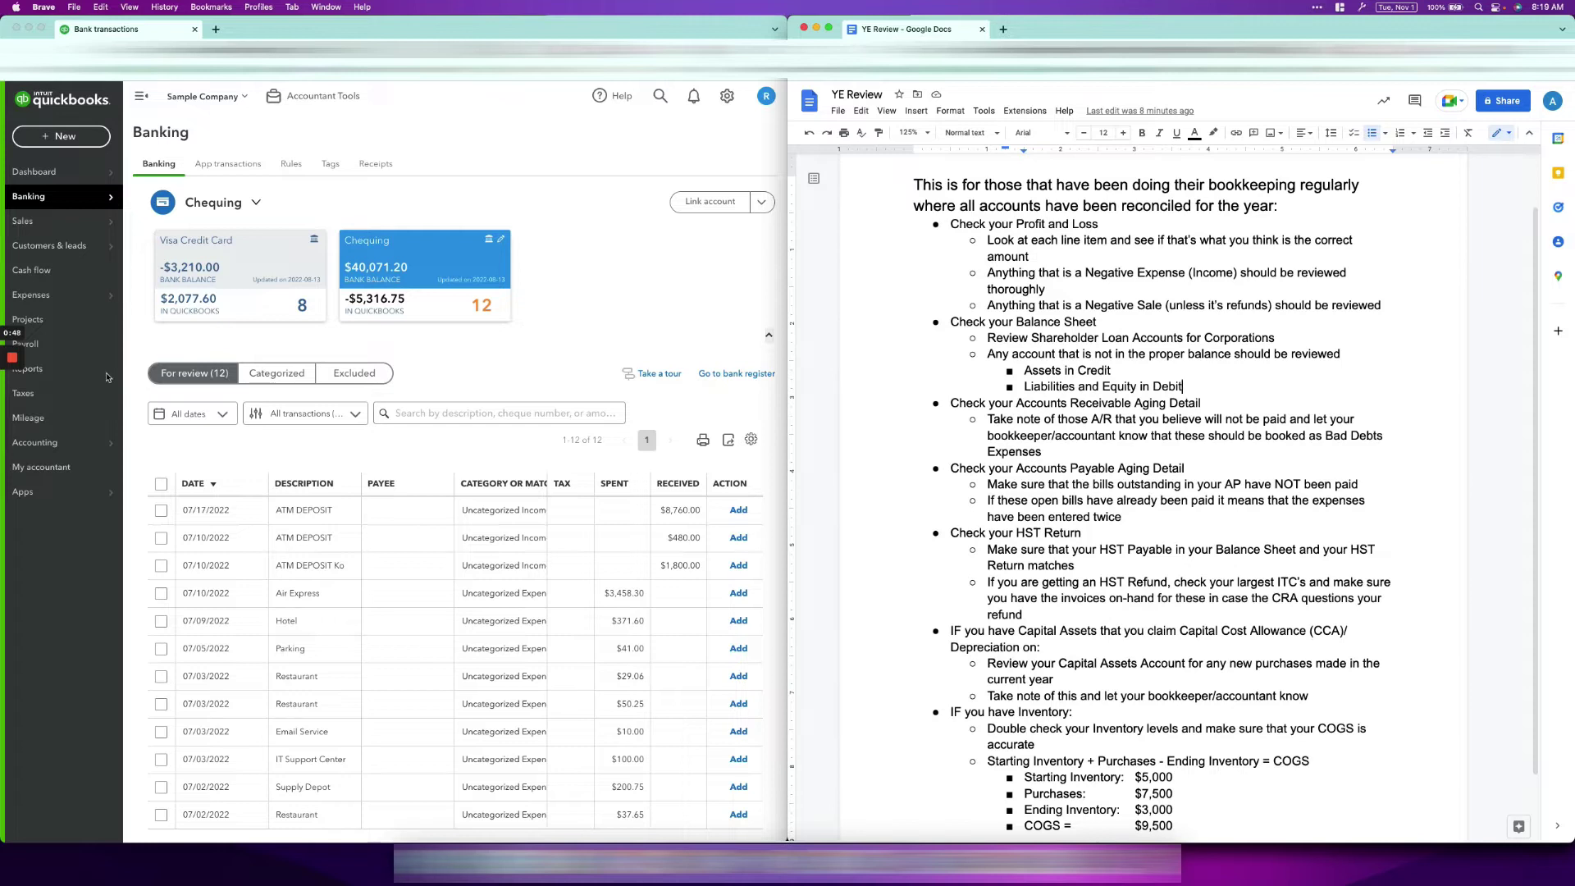
left_click(779, 337)
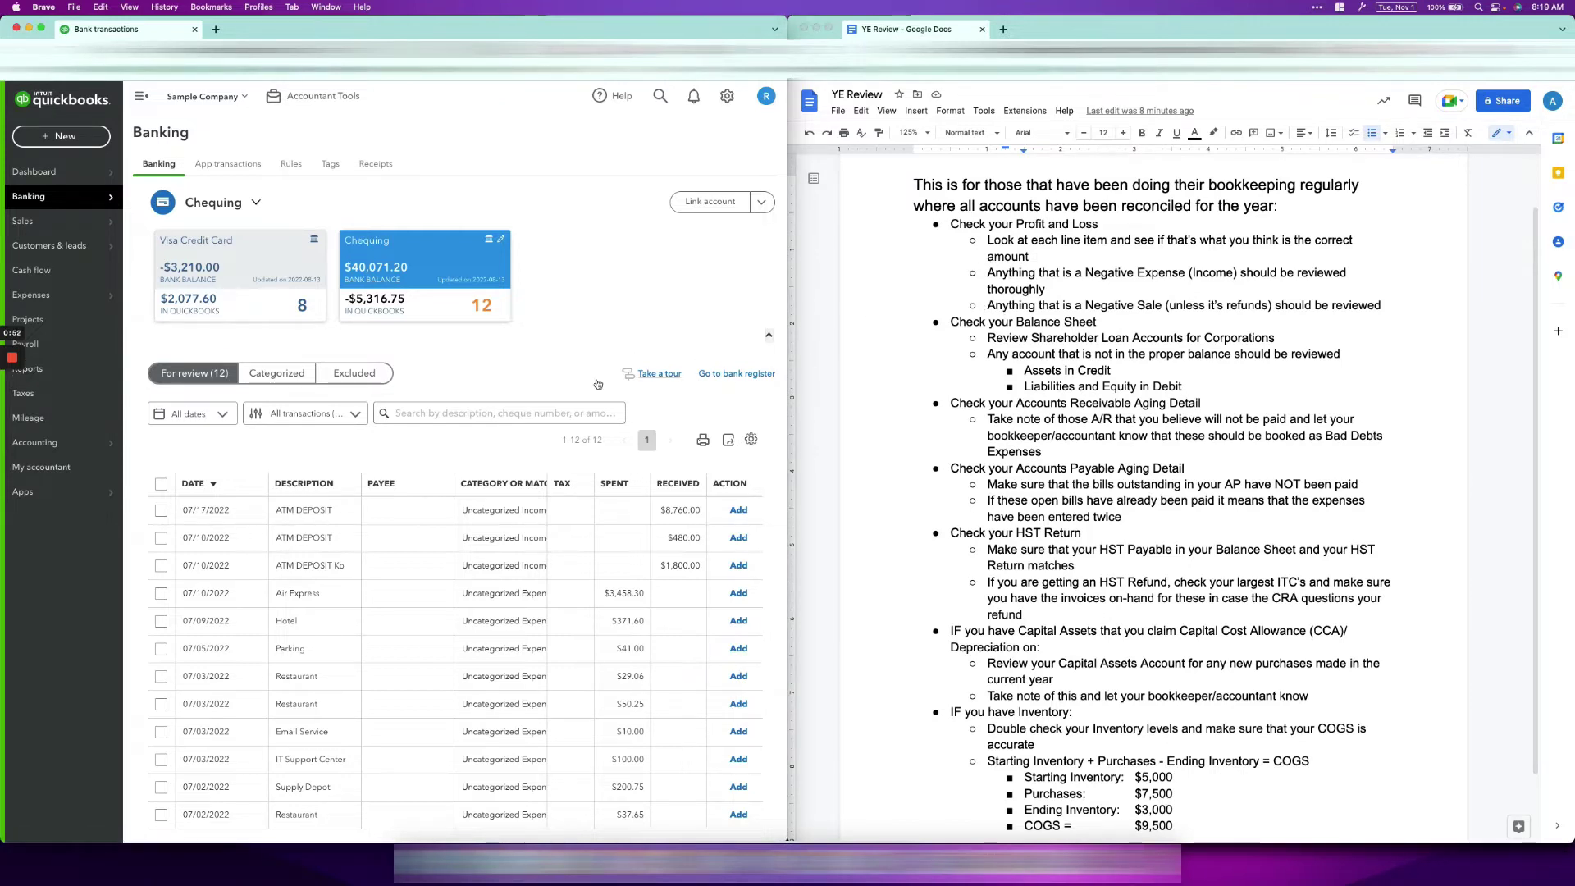
left_click(98, 371)
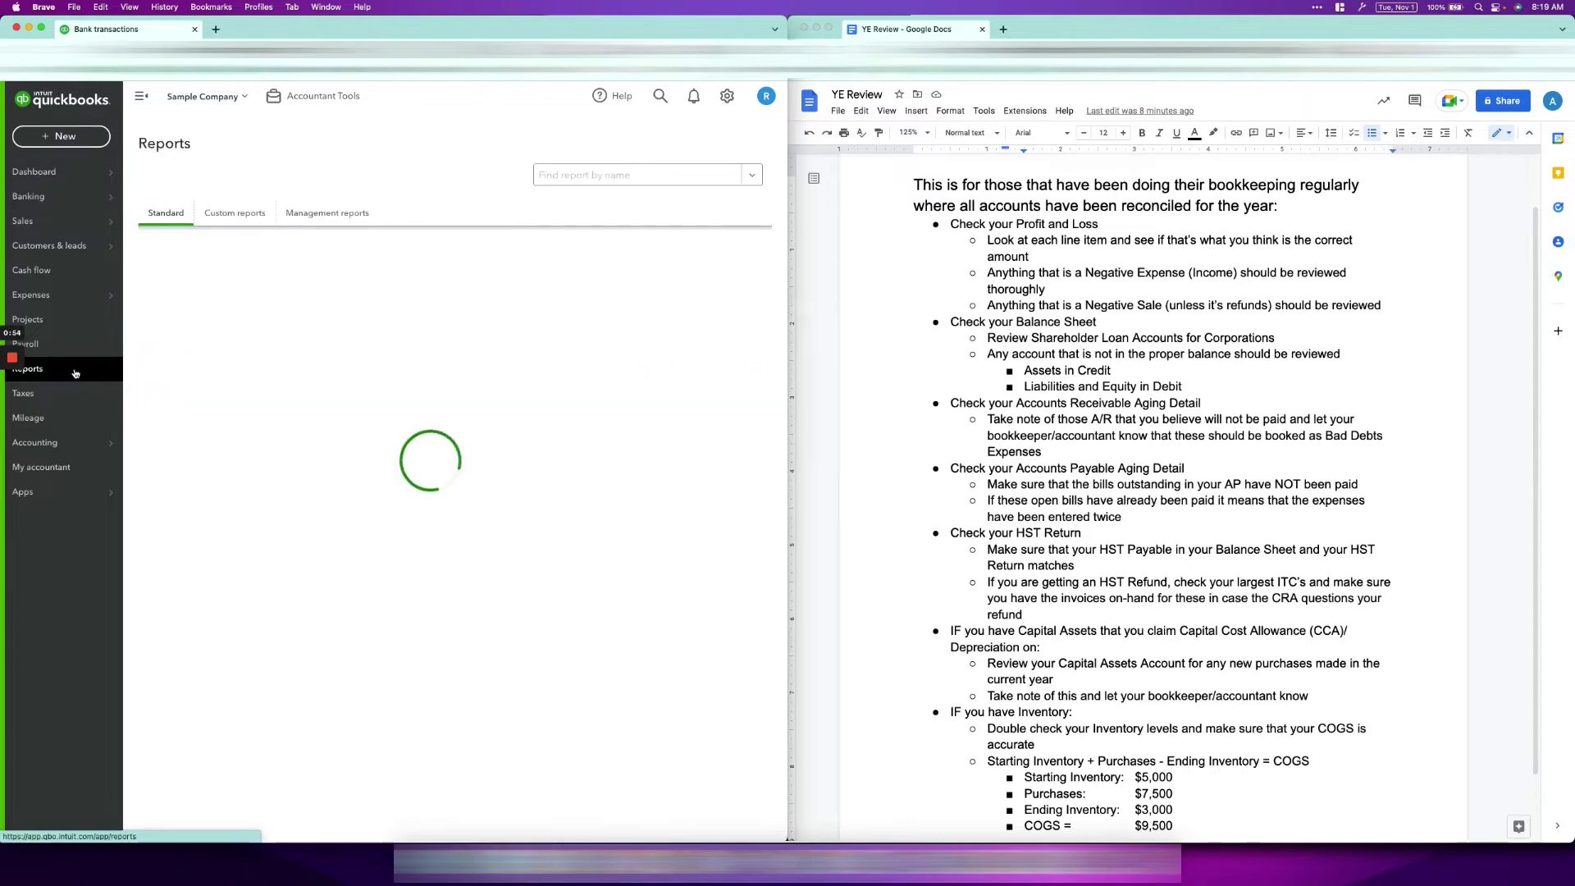
left_click(205, 357)
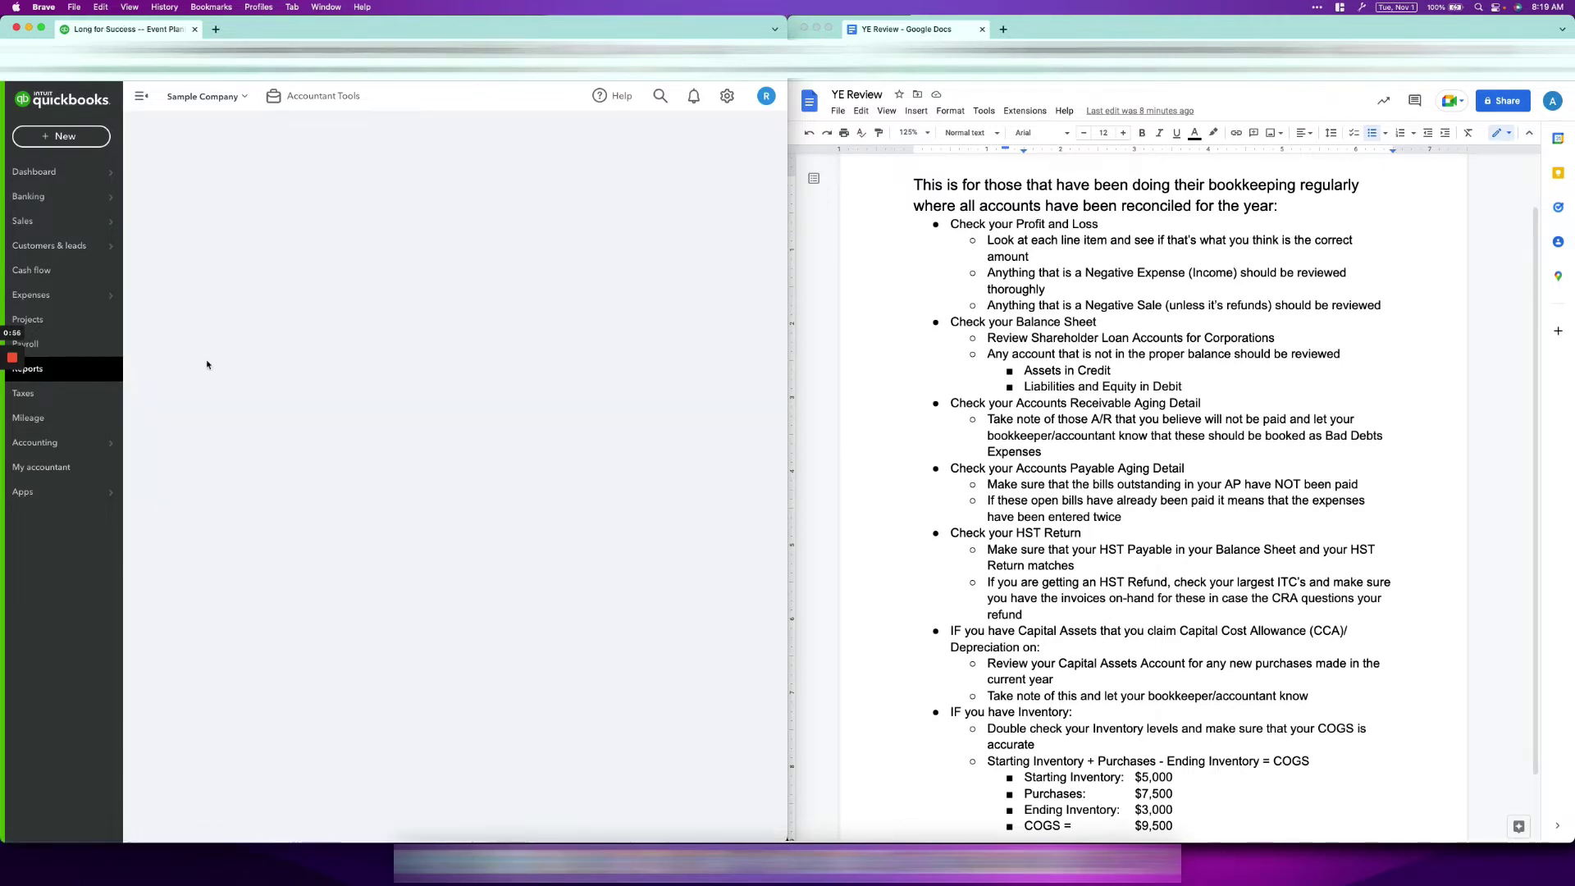
left_click(209, 182)
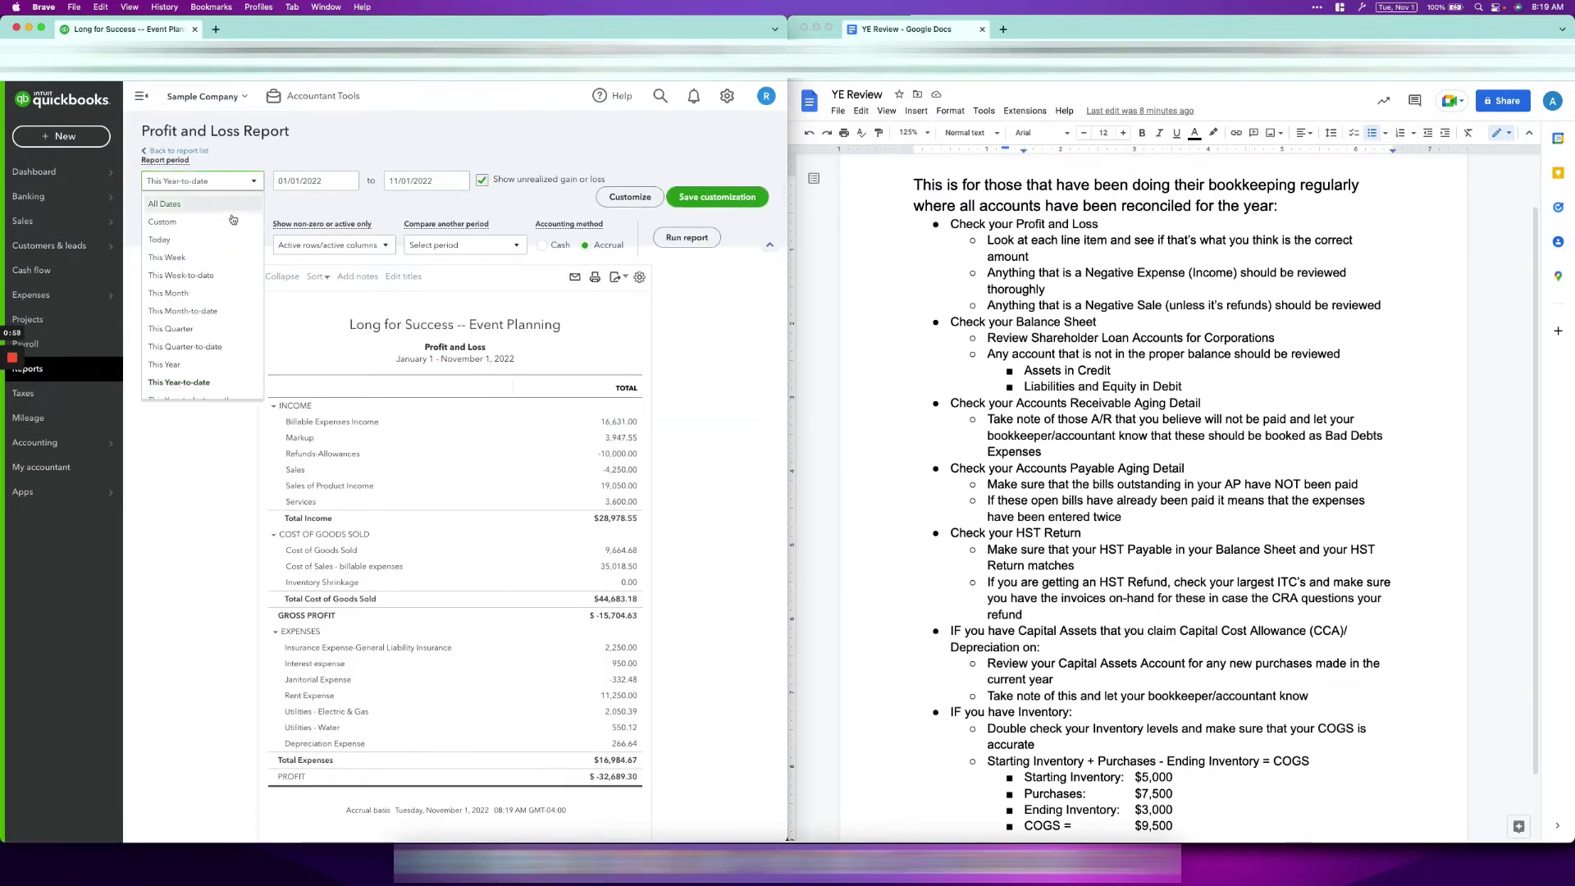
left_click(210, 363)
left_click(686, 237)
scroll(722, 386, "down", 1)
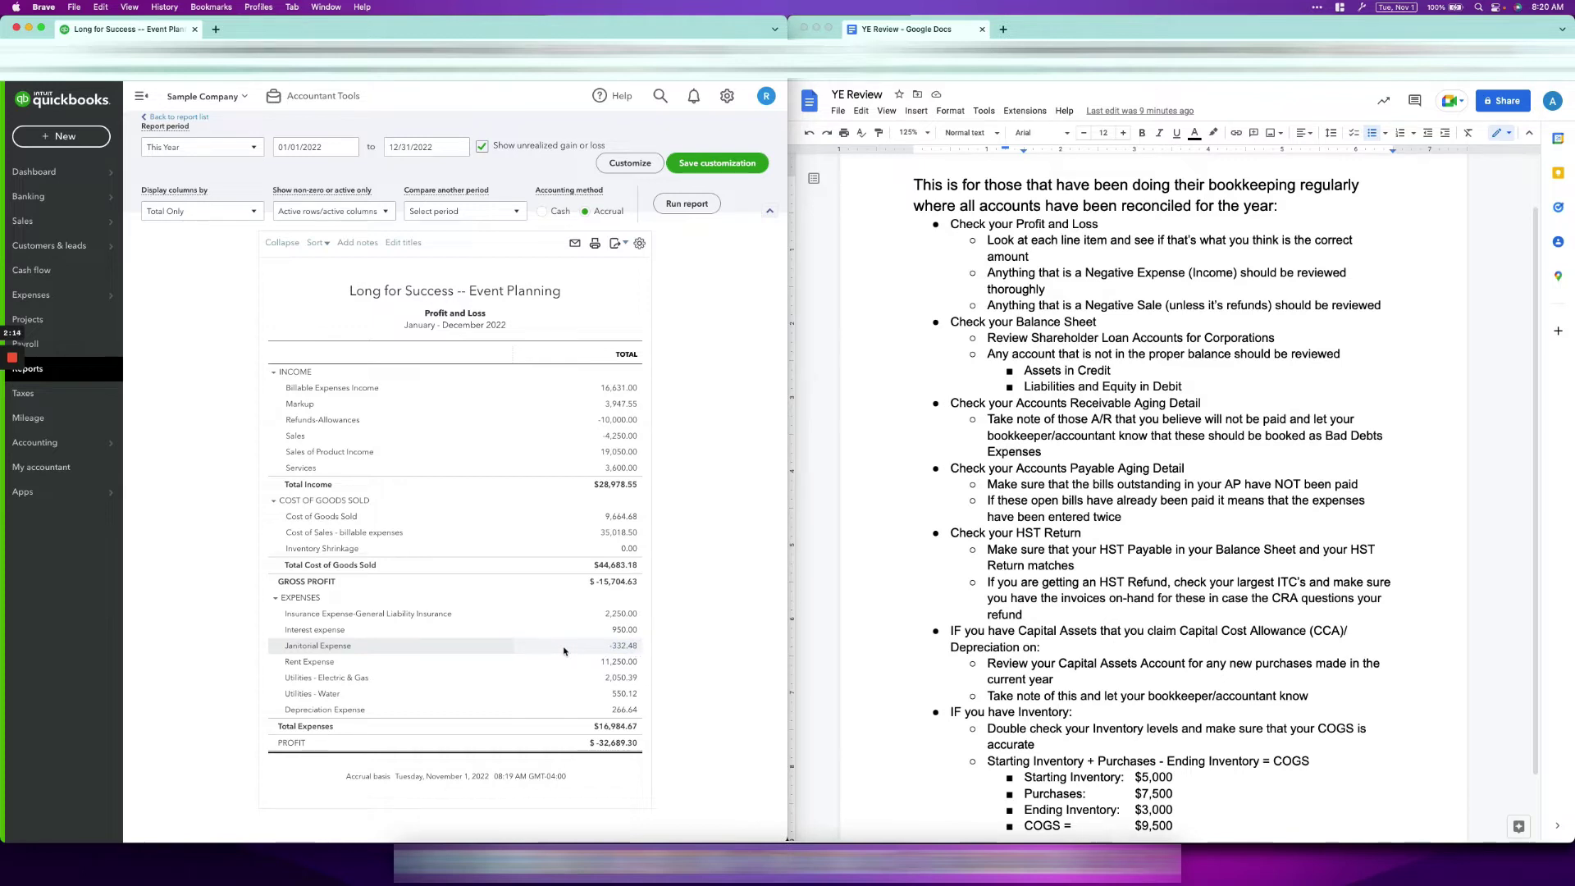
- Examine the transactions behind the Janitorial Expense amount in the Profit and Loss report
left_click(627, 650)
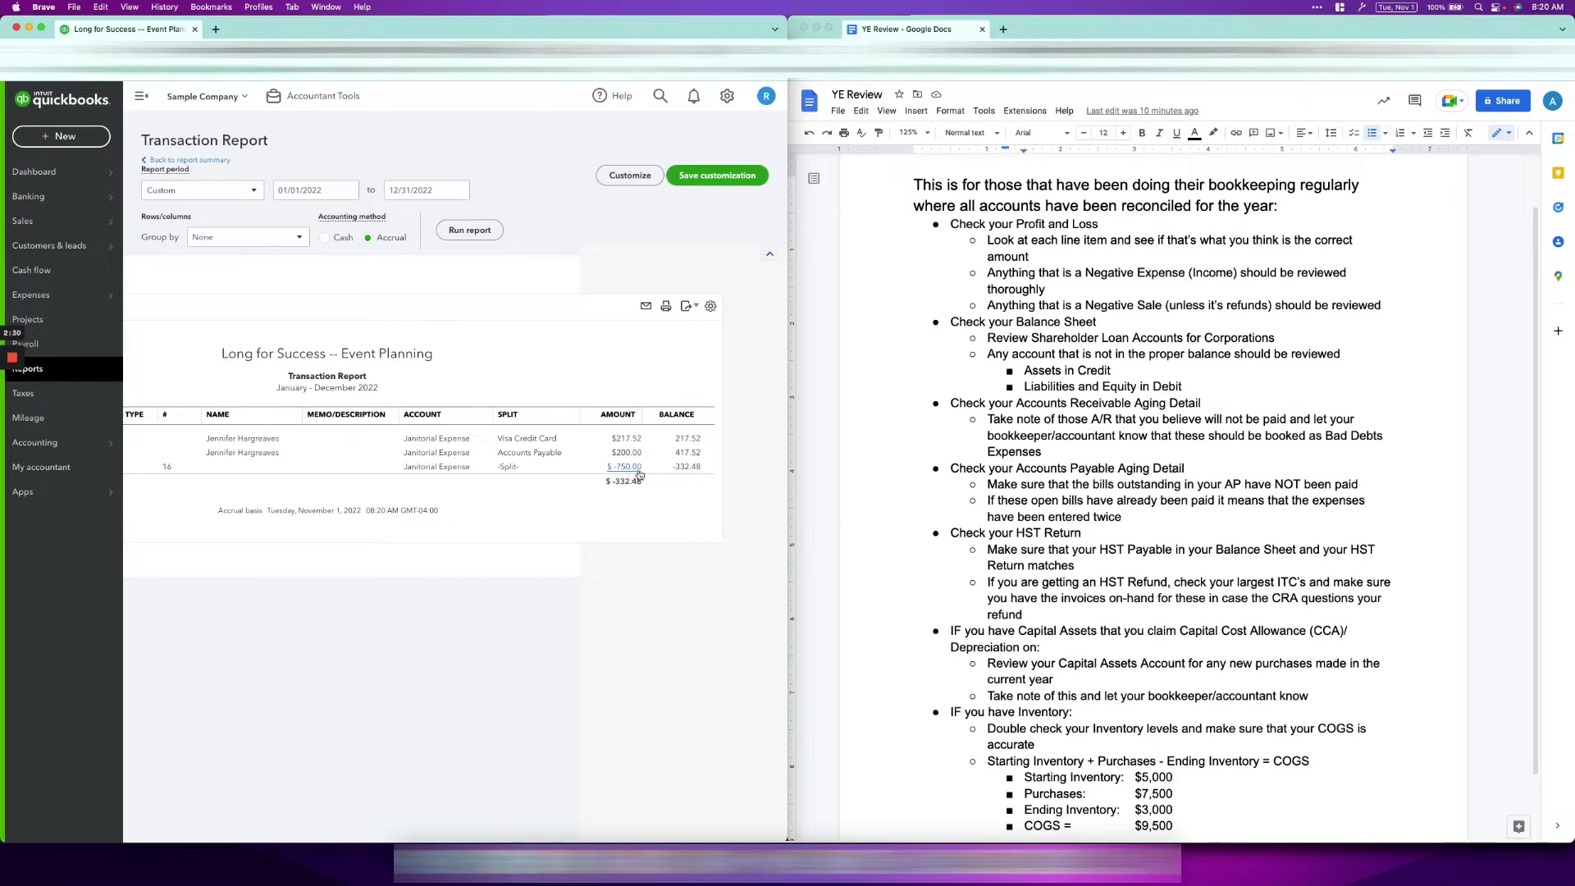
scroll(628, 473, "left", 5)
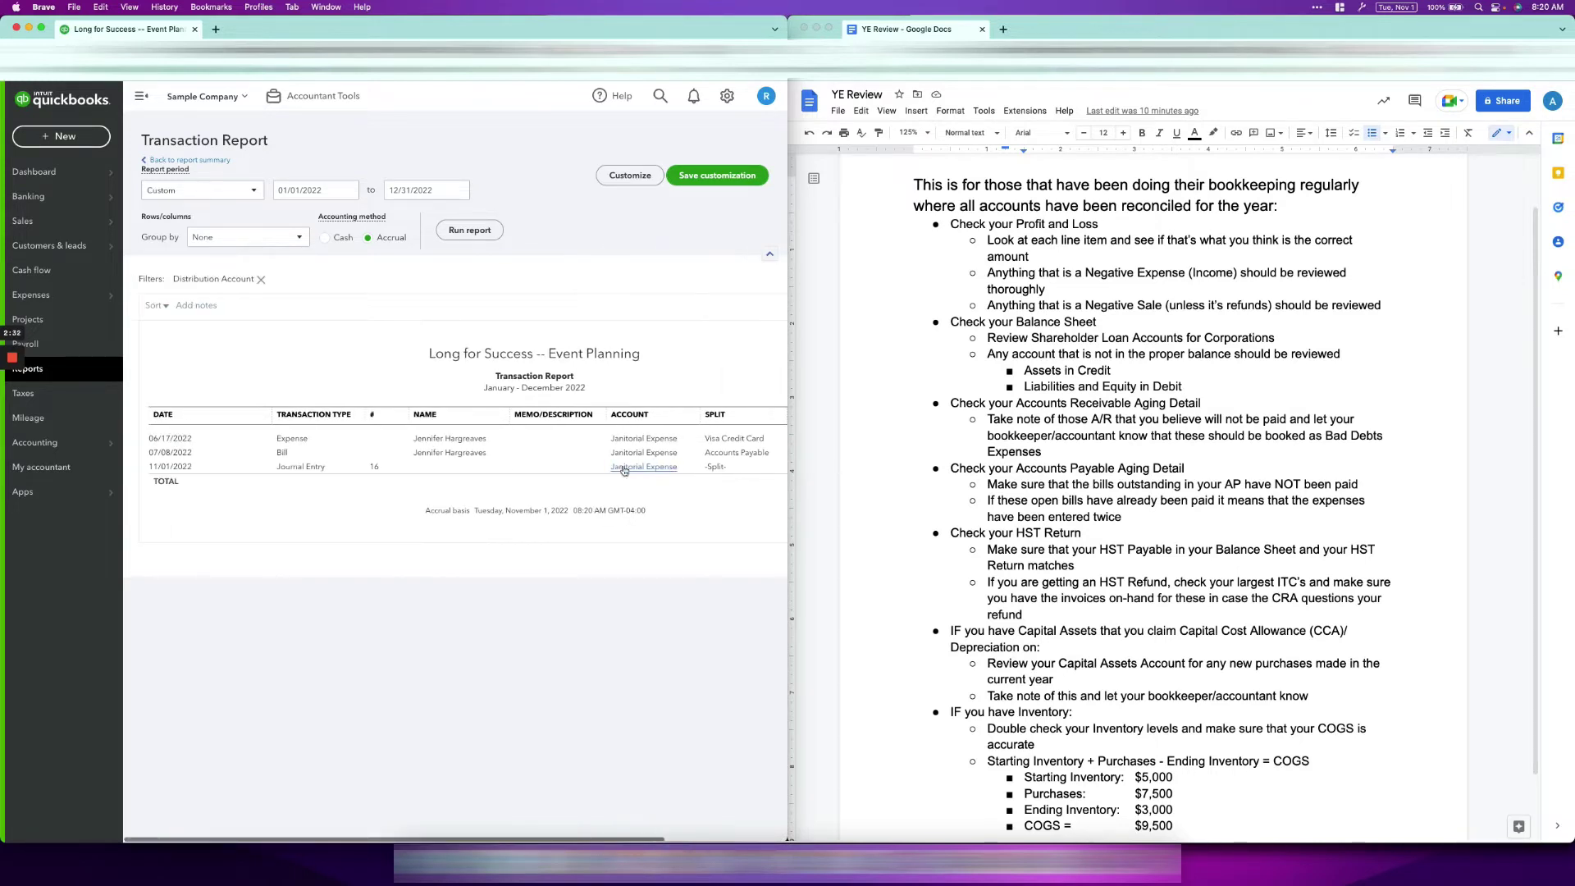
scroll(625, 472, "right", 5)
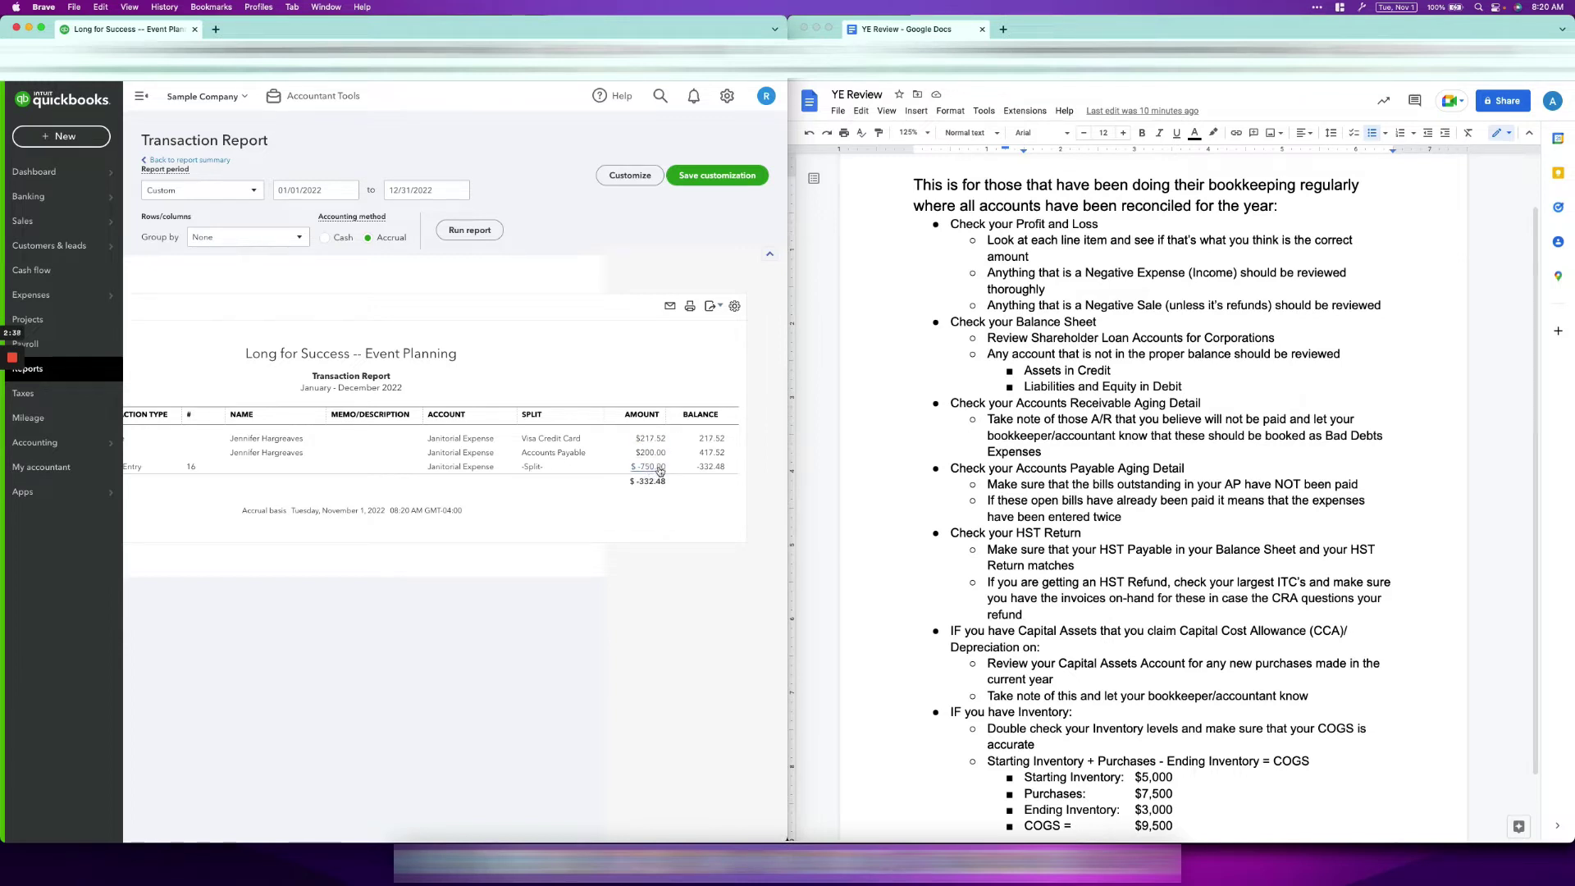
scroll(659, 470, "left", 1)
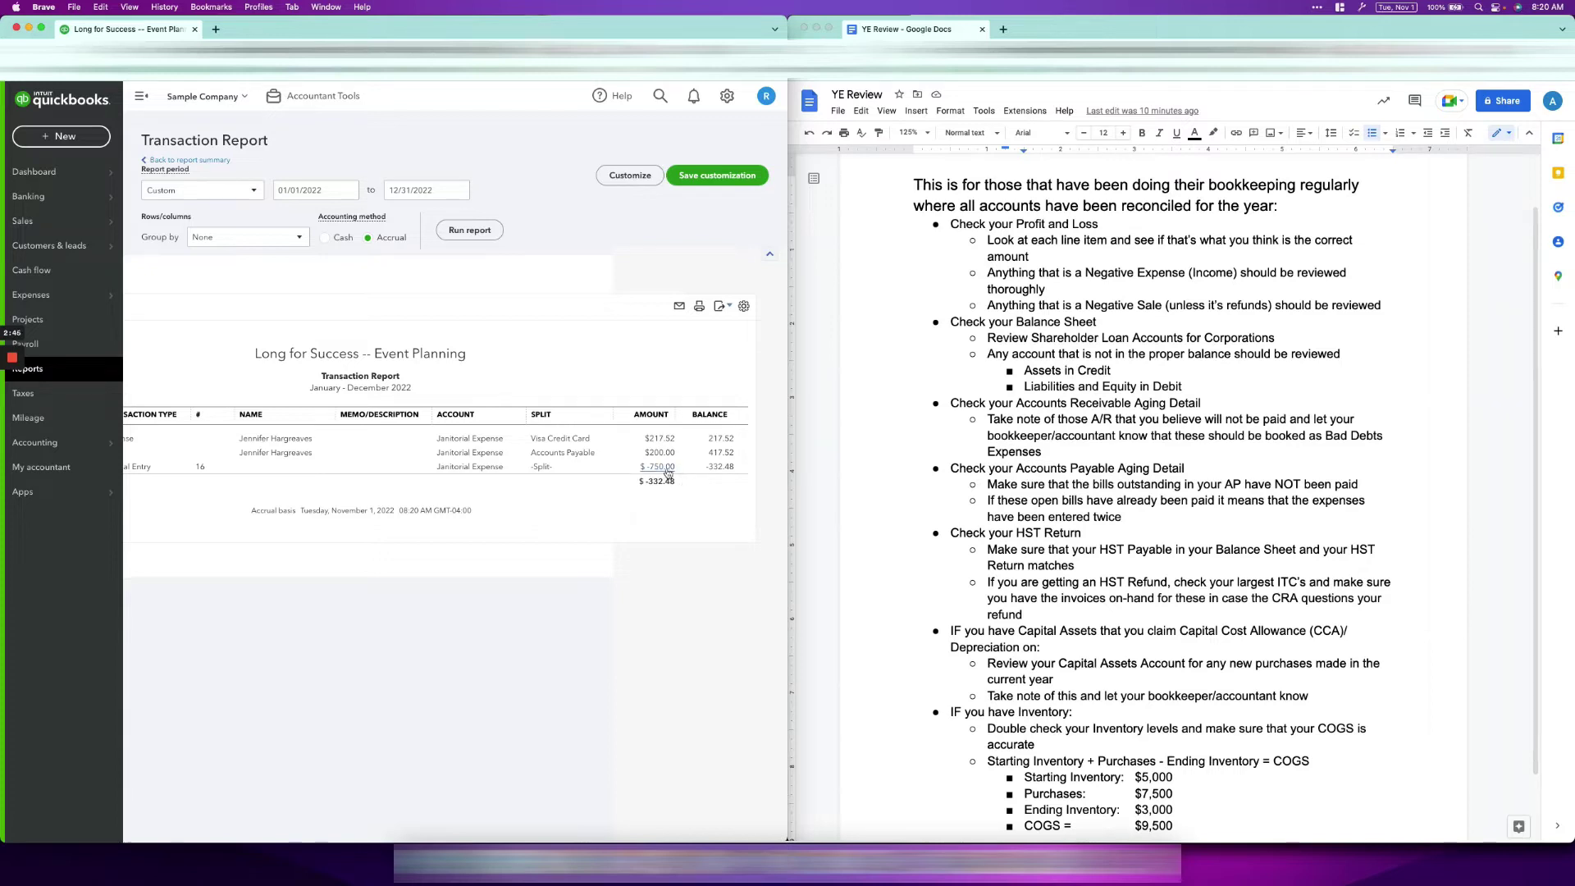
- Delete the $750.00 journal entry posted against Janitorial Expense and return to the Profit and Loss report
left_click(721, 468)
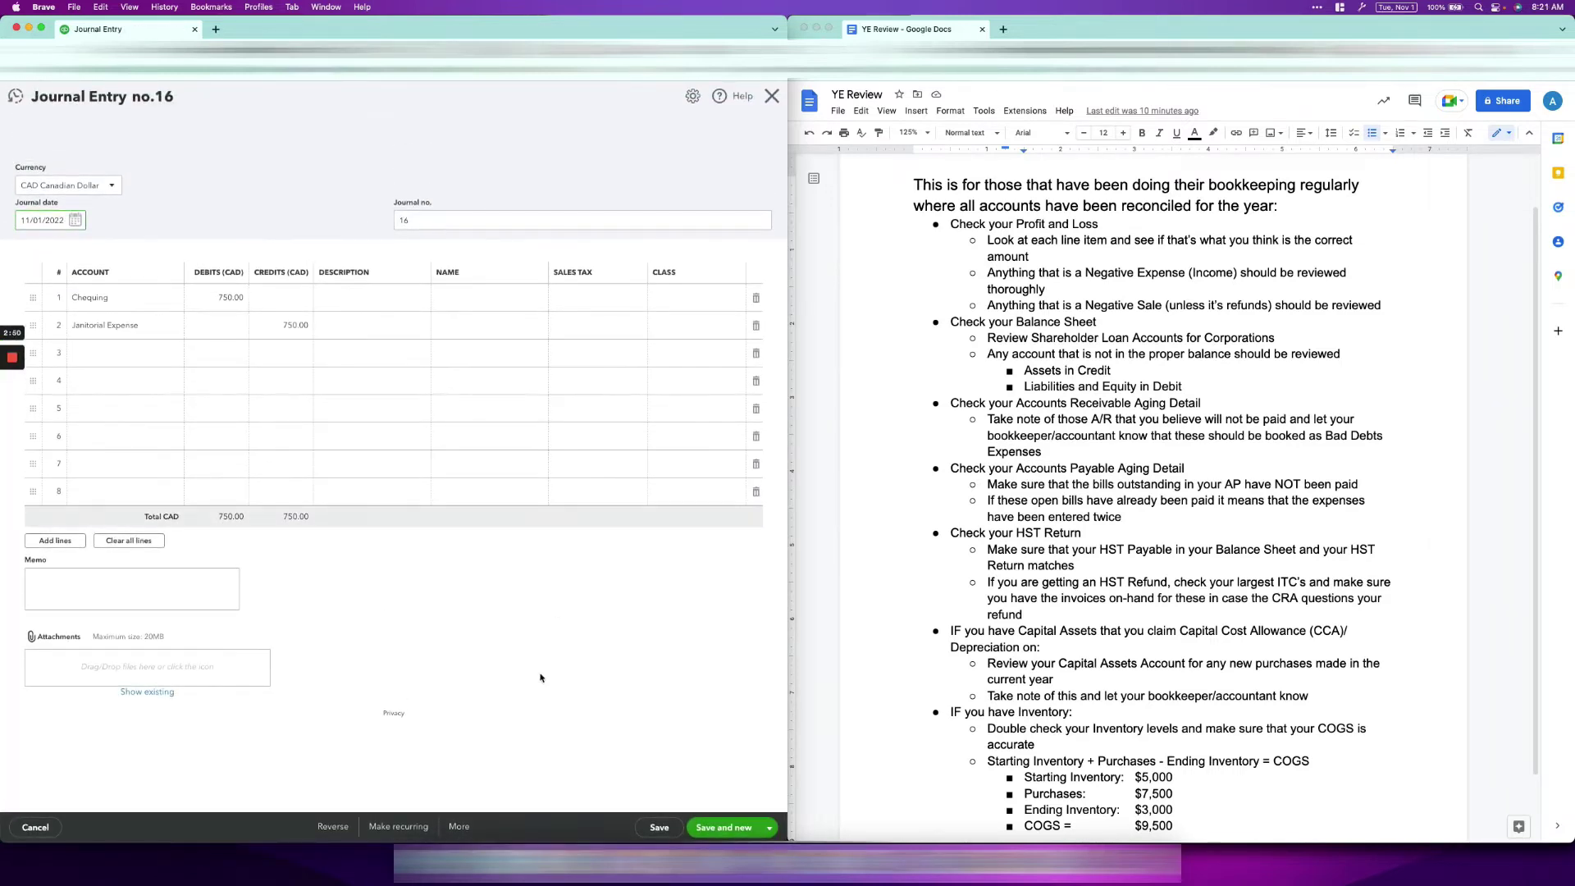
left_click(459, 826)
left_click(461, 748)
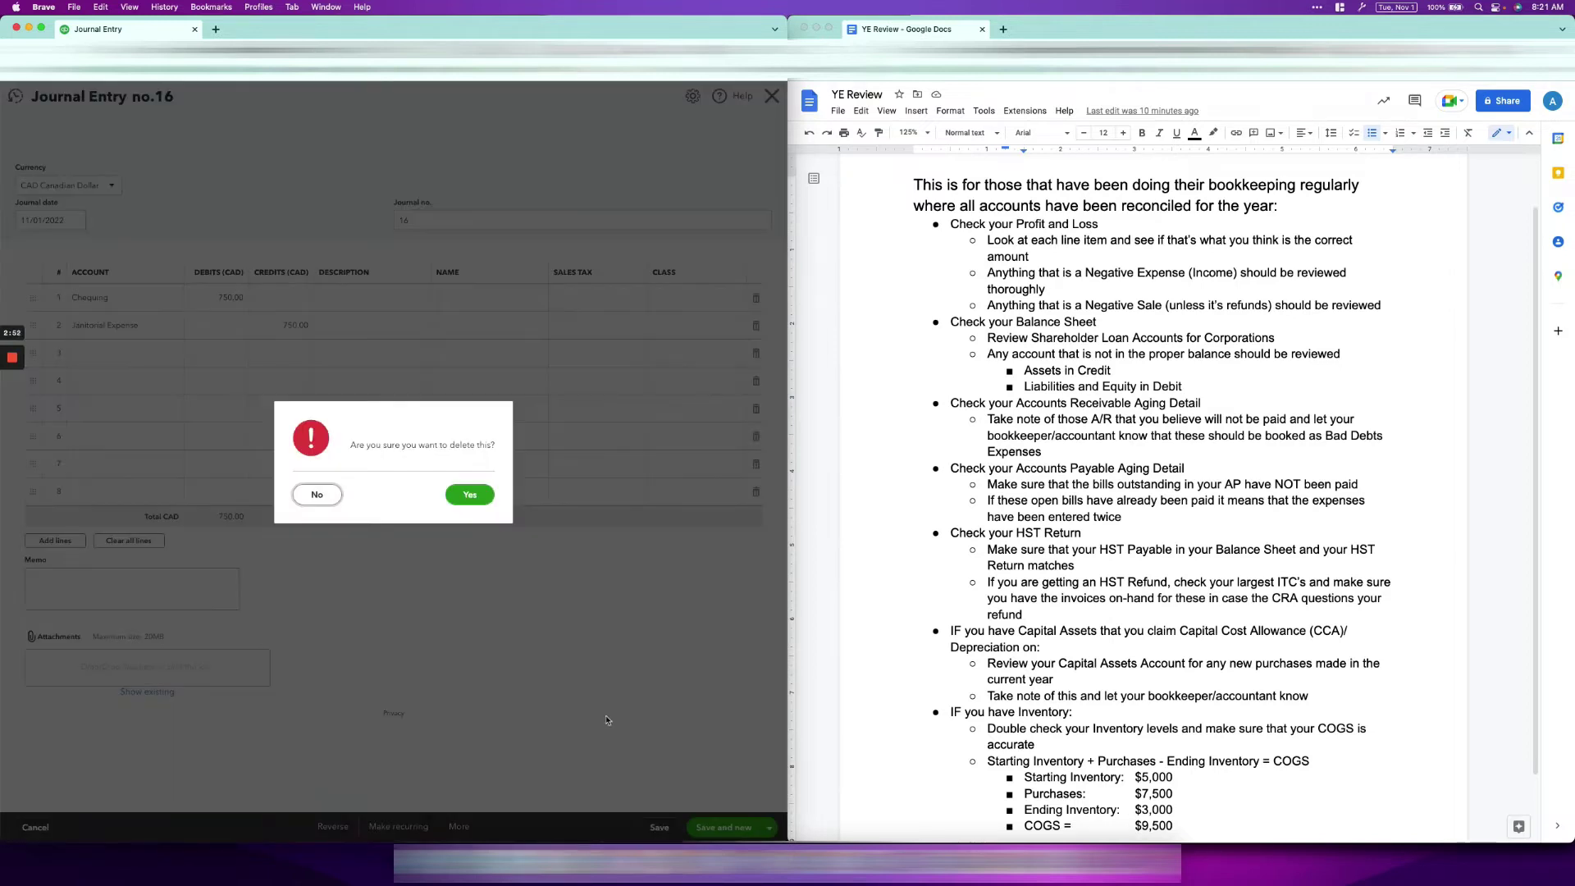
left_click(464, 494)
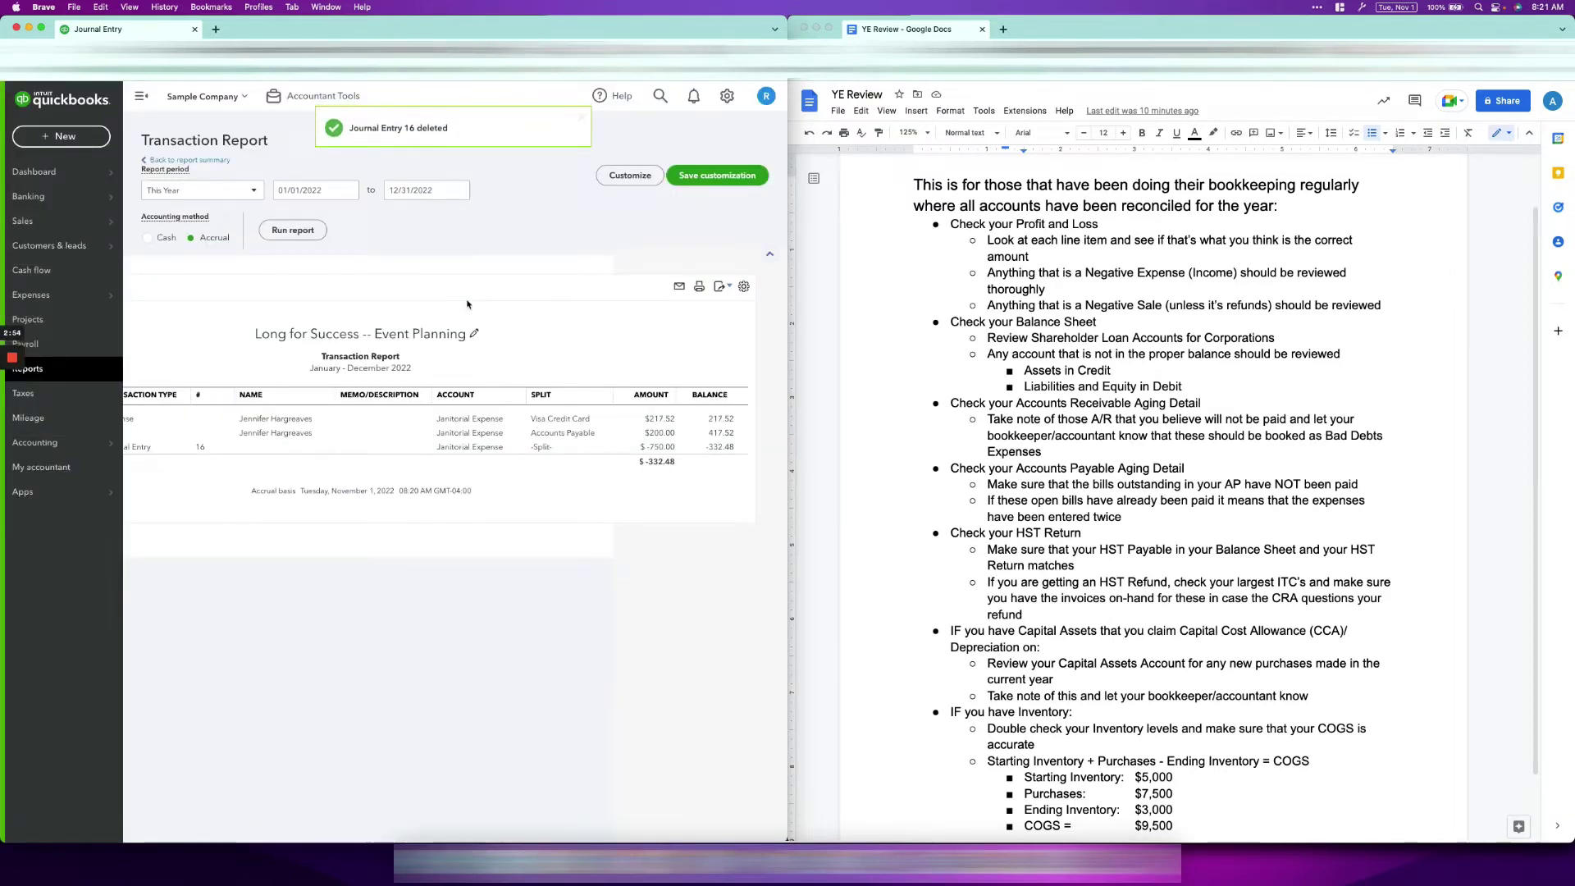
left_click(199, 160)
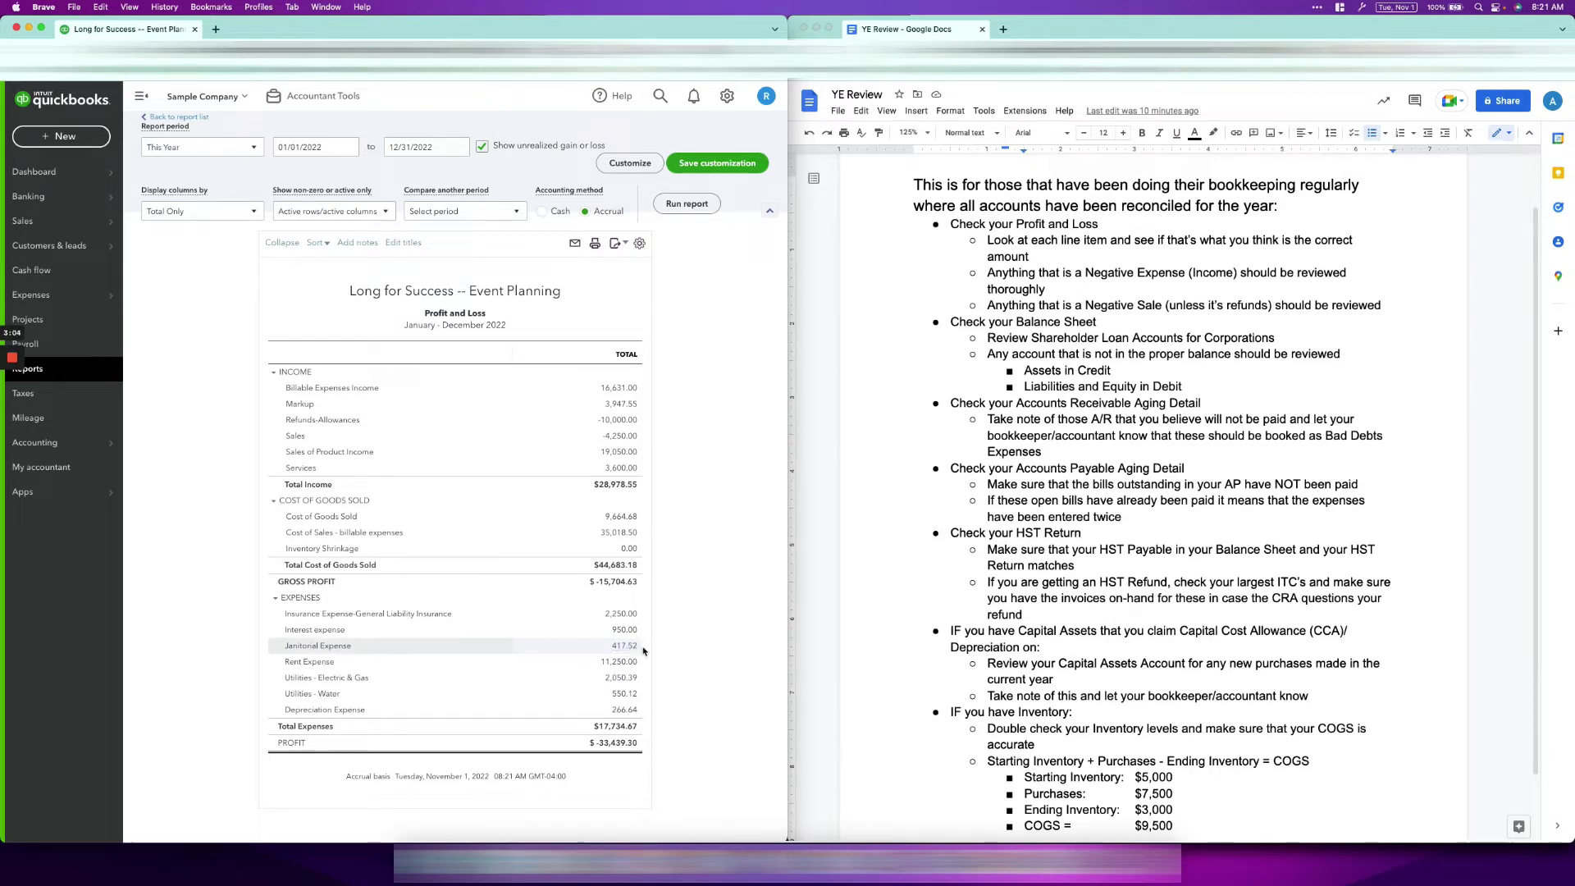
left_click(1071, 310)
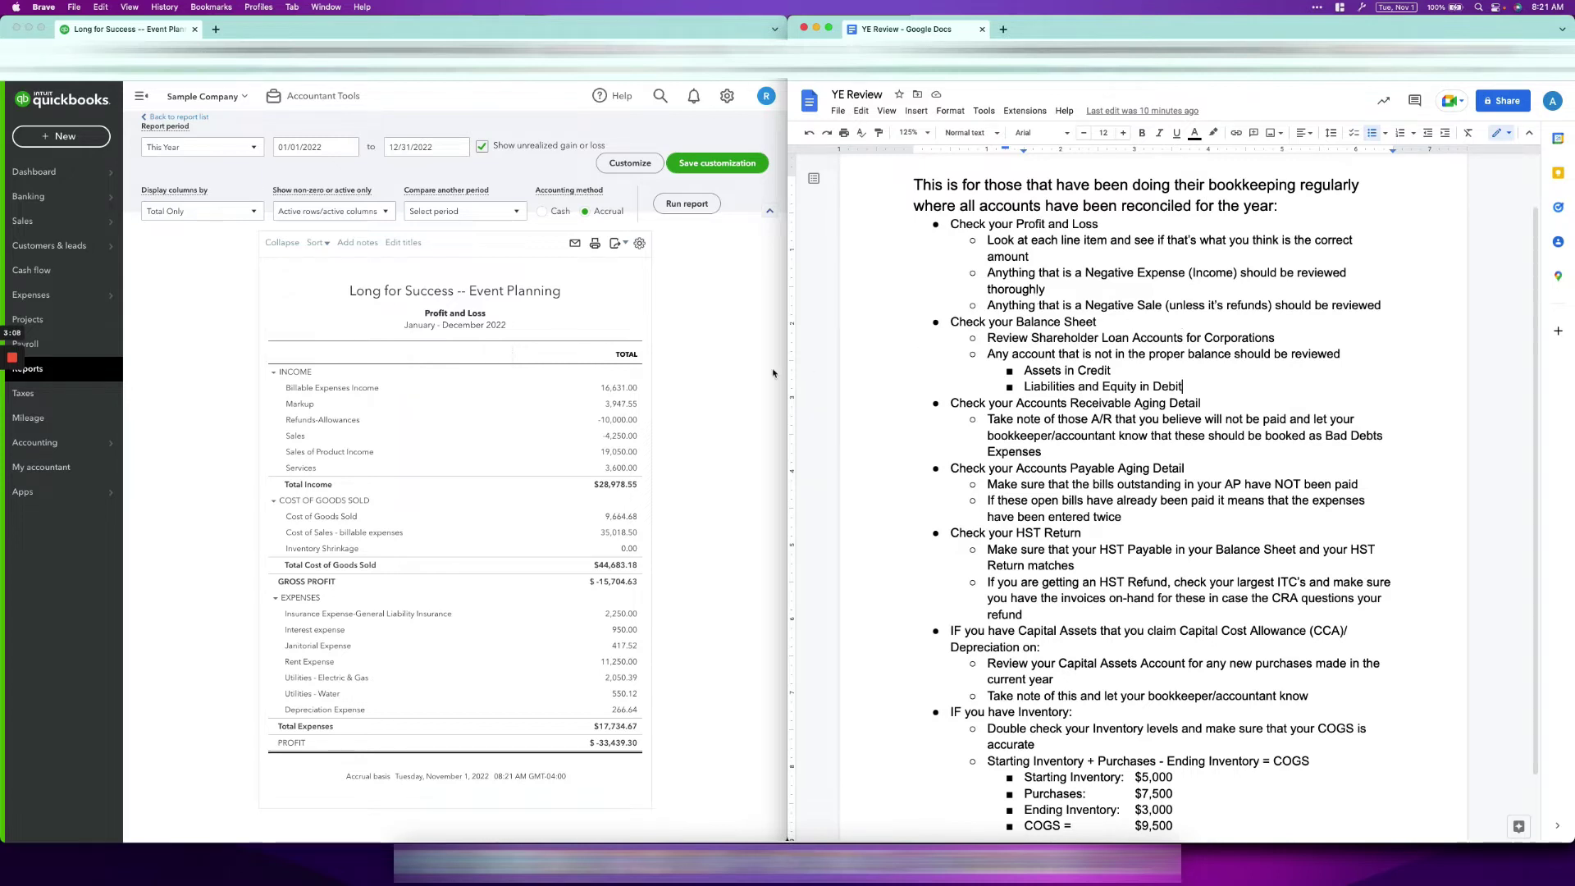
left_click(736, 405)
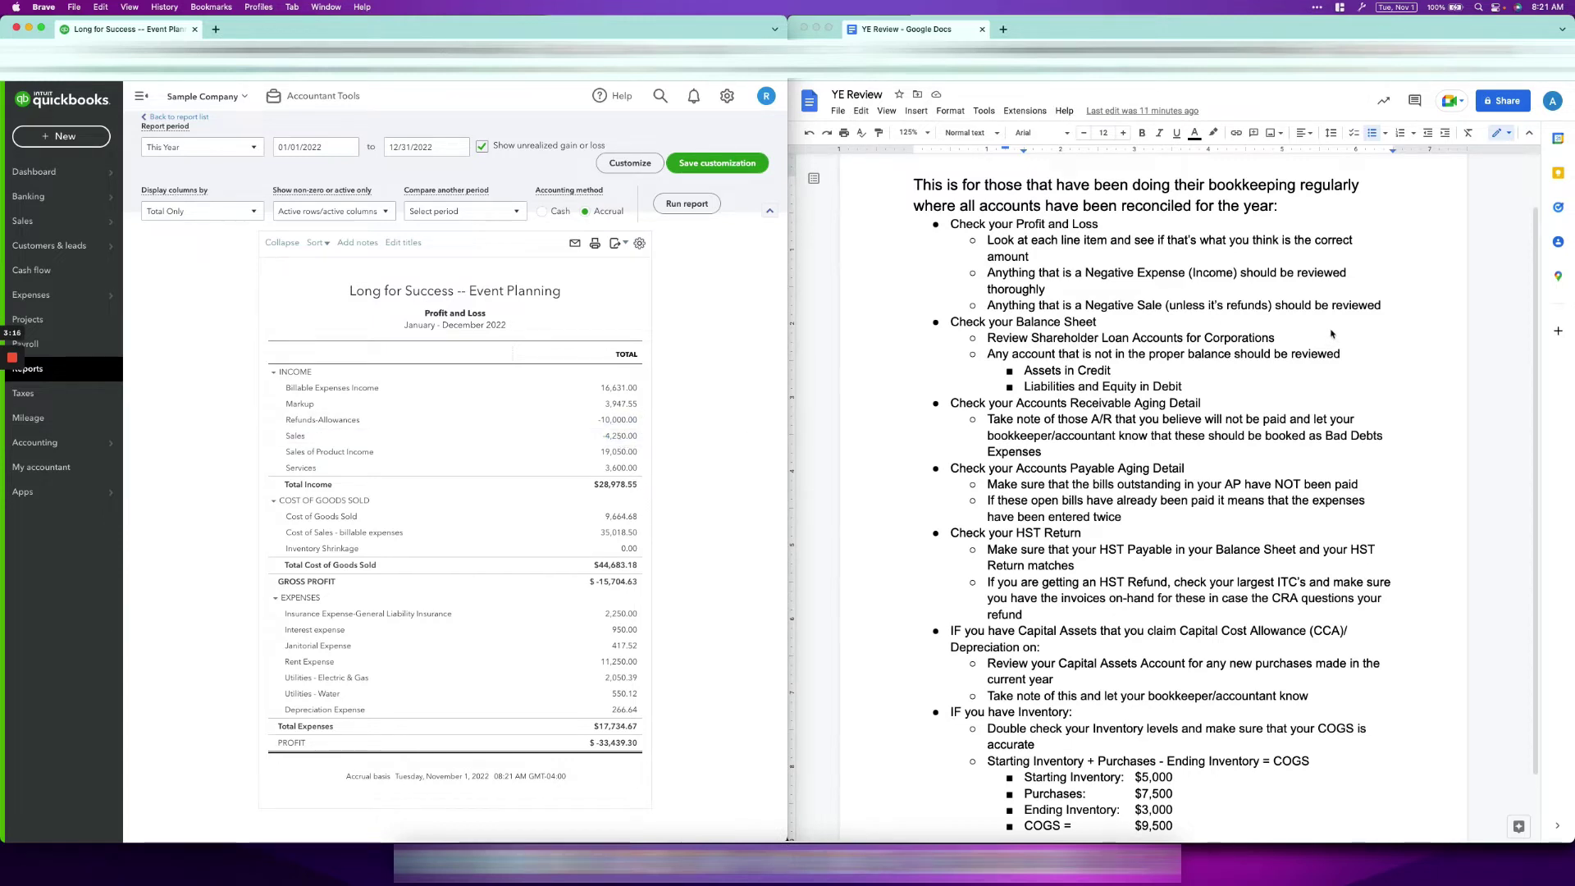
left_click(1108, 316)
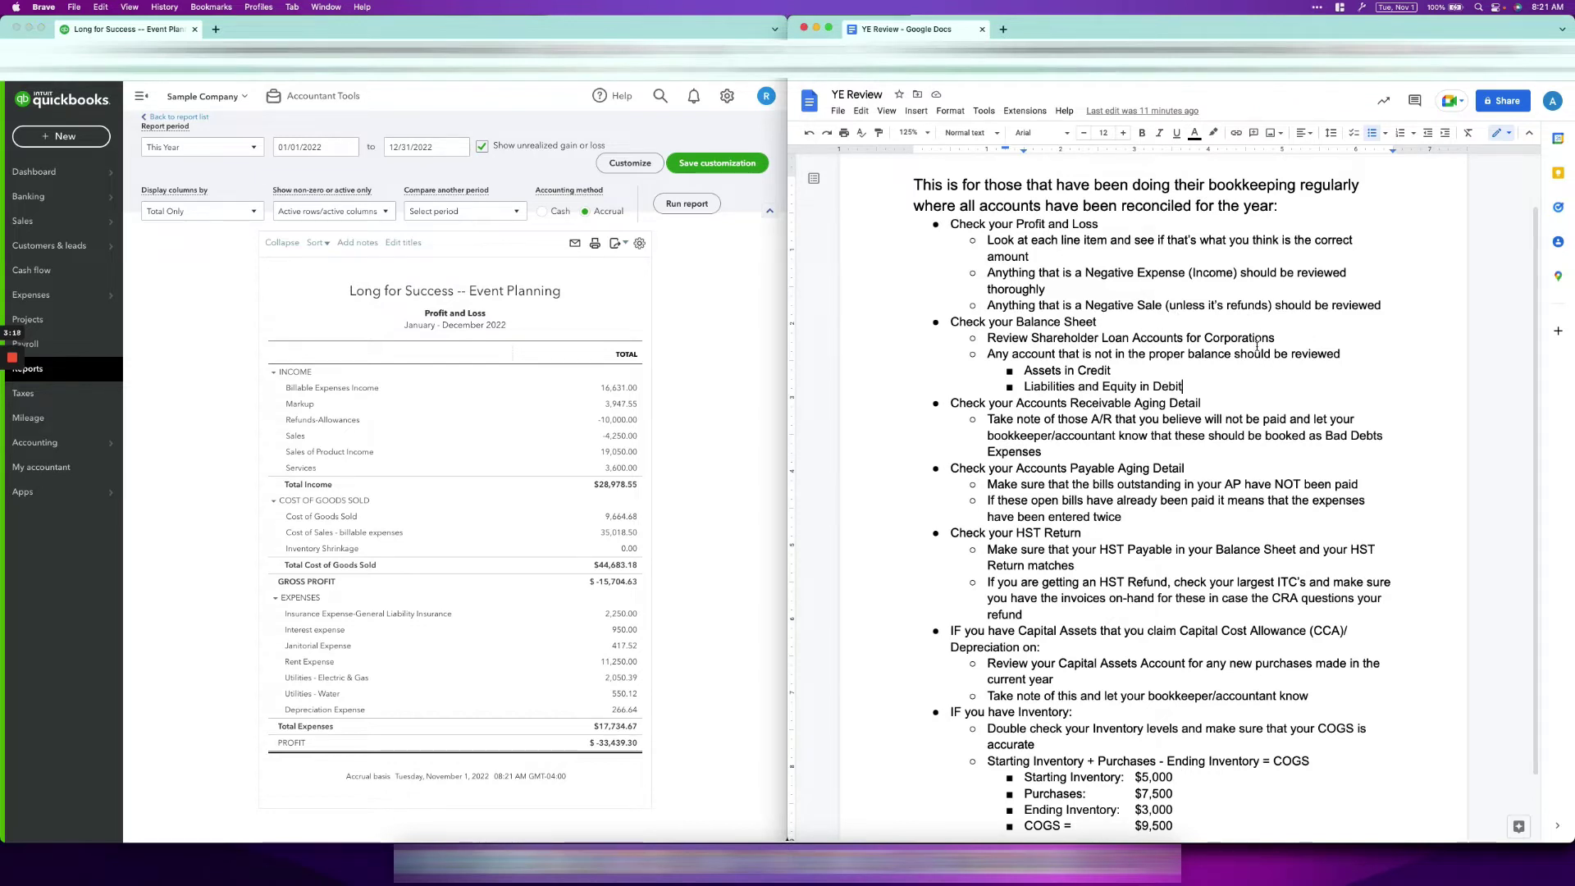
left_click(782, 526)
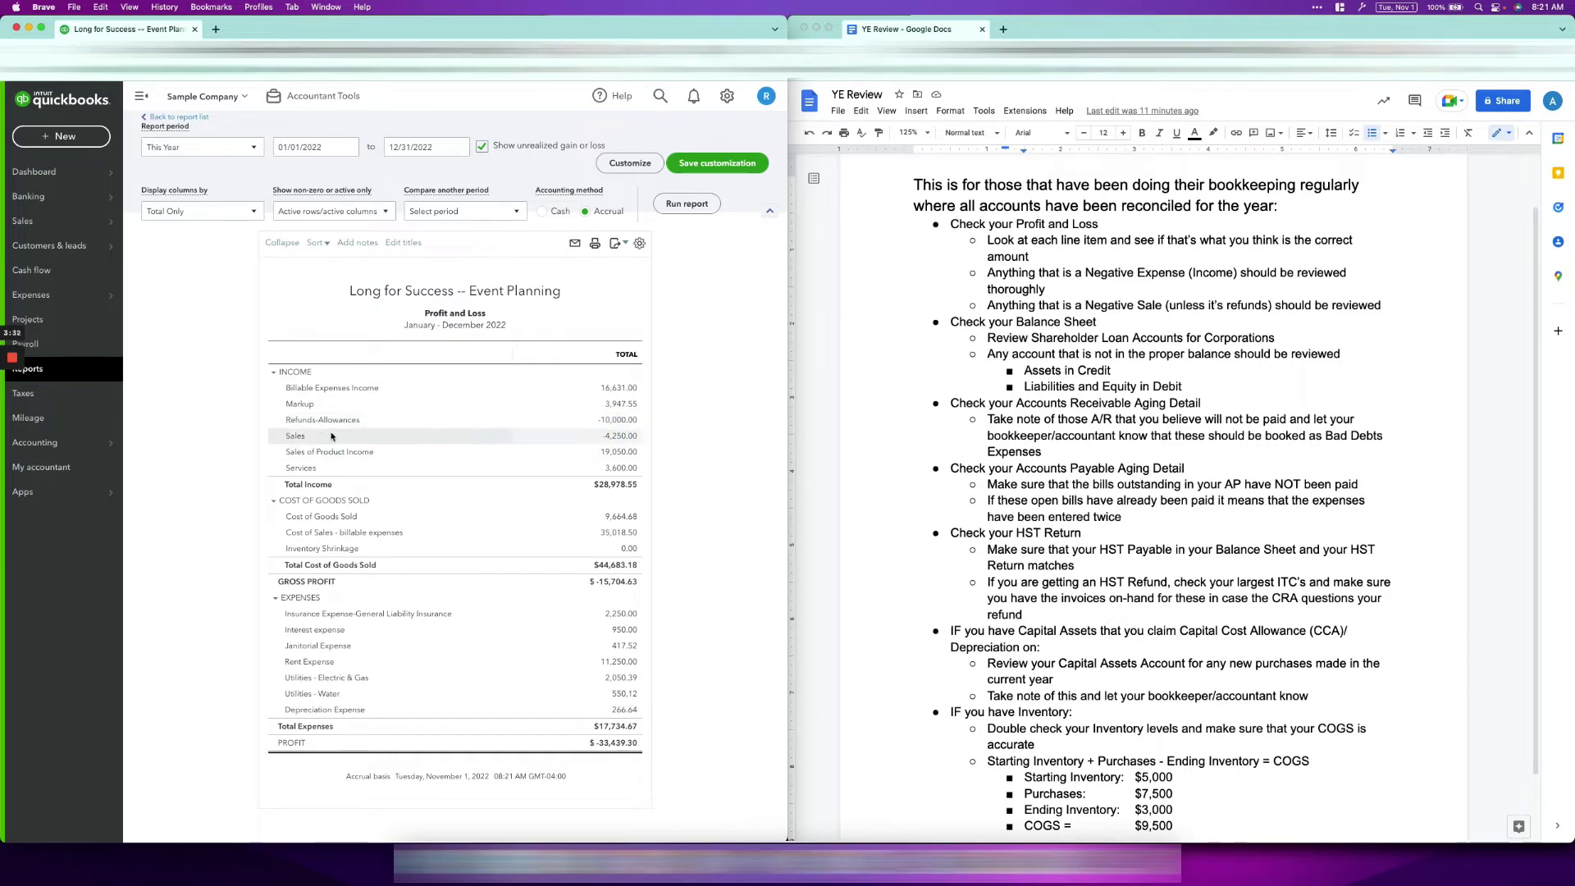
- Examine the transactions behind the negative Sales amount and return to the Profit and Loss report
left_click(633, 440)
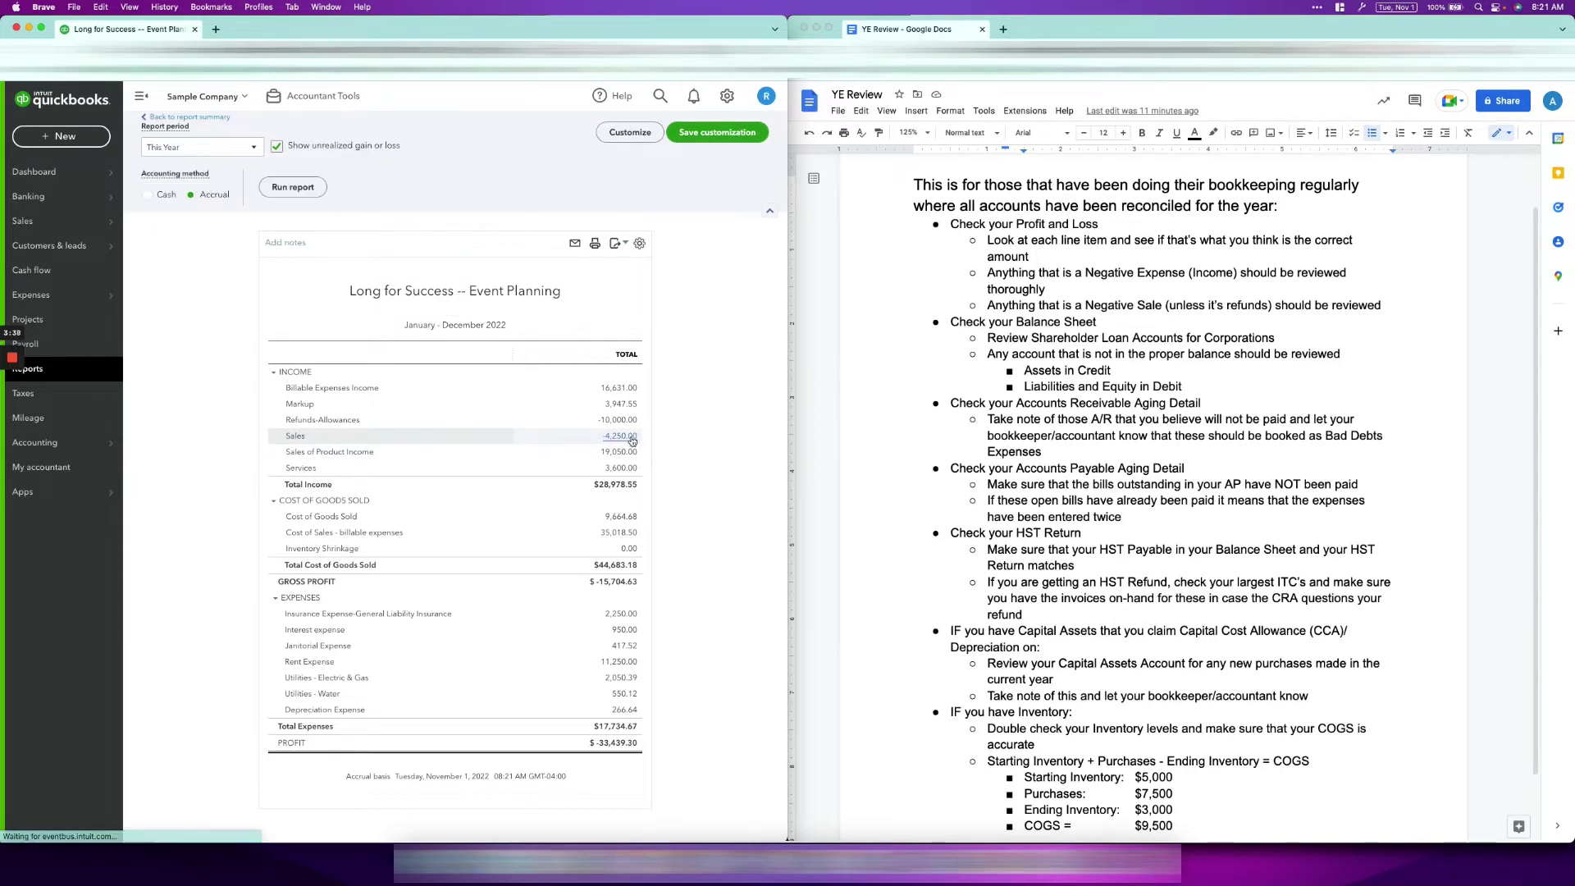
scroll(577, 503, "right", 5)
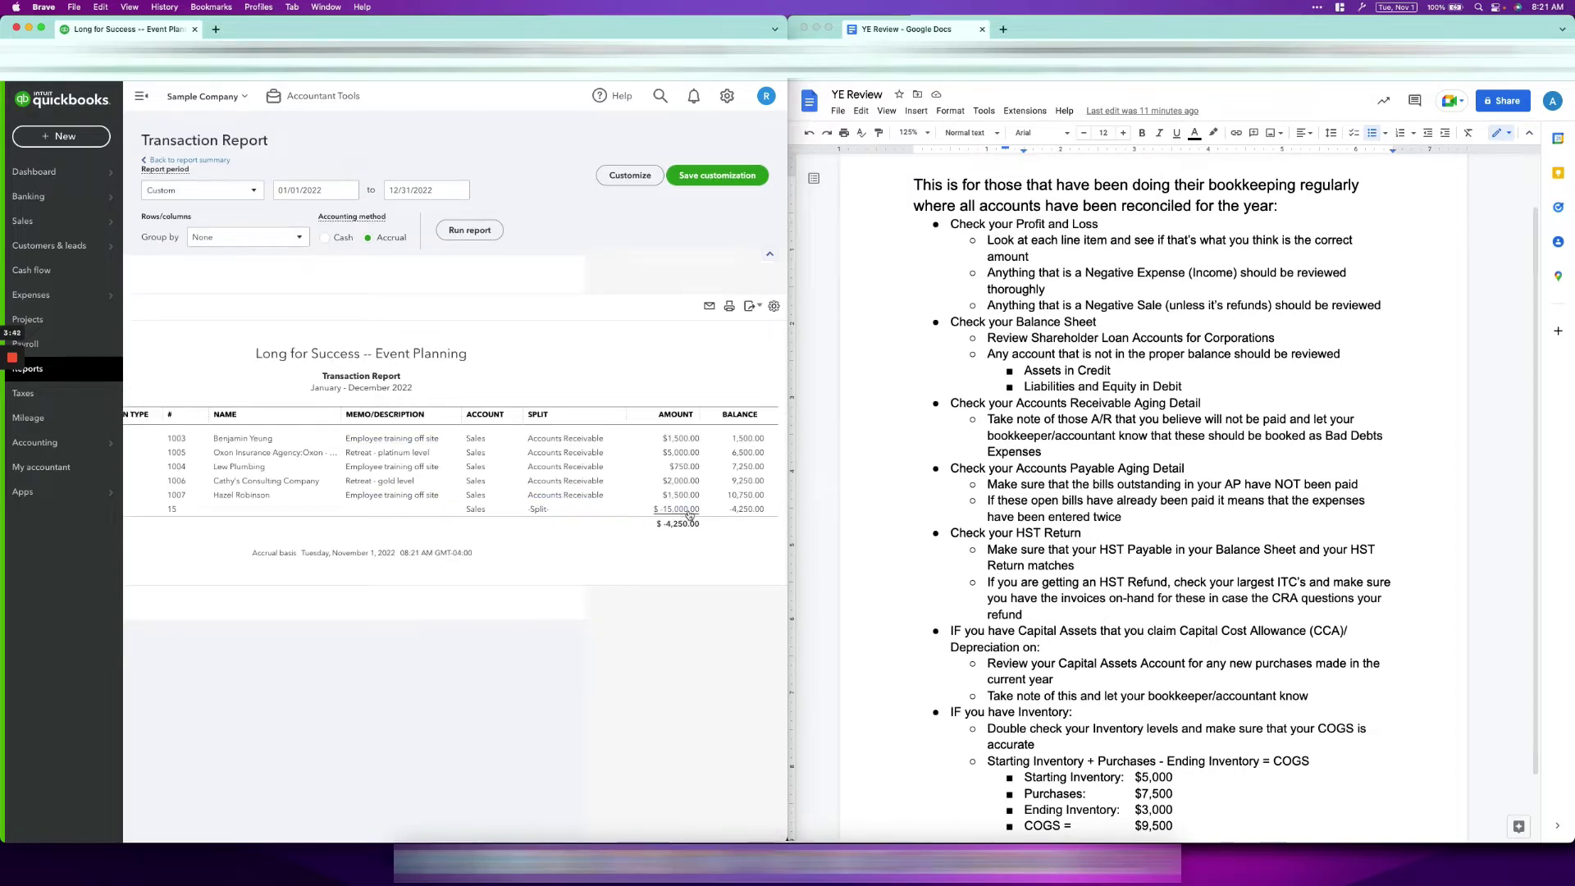
scroll(692, 517, "left", 1)
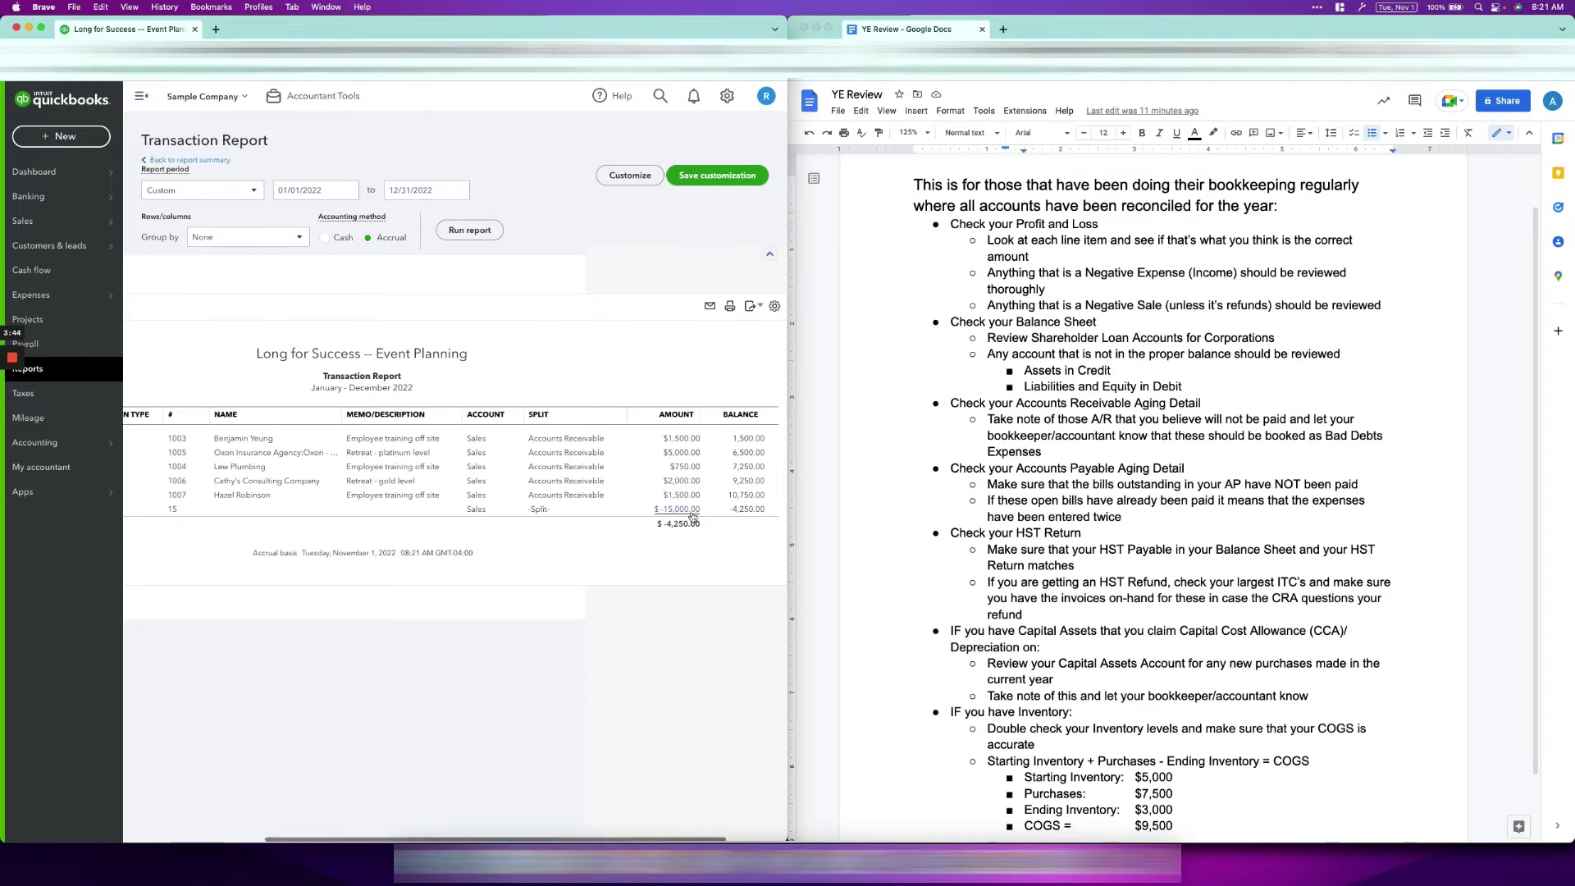
scroll(693, 517, "left", 5)
scroll(587, 514, "right", 2)
scroll(586, 515, "right", 3)
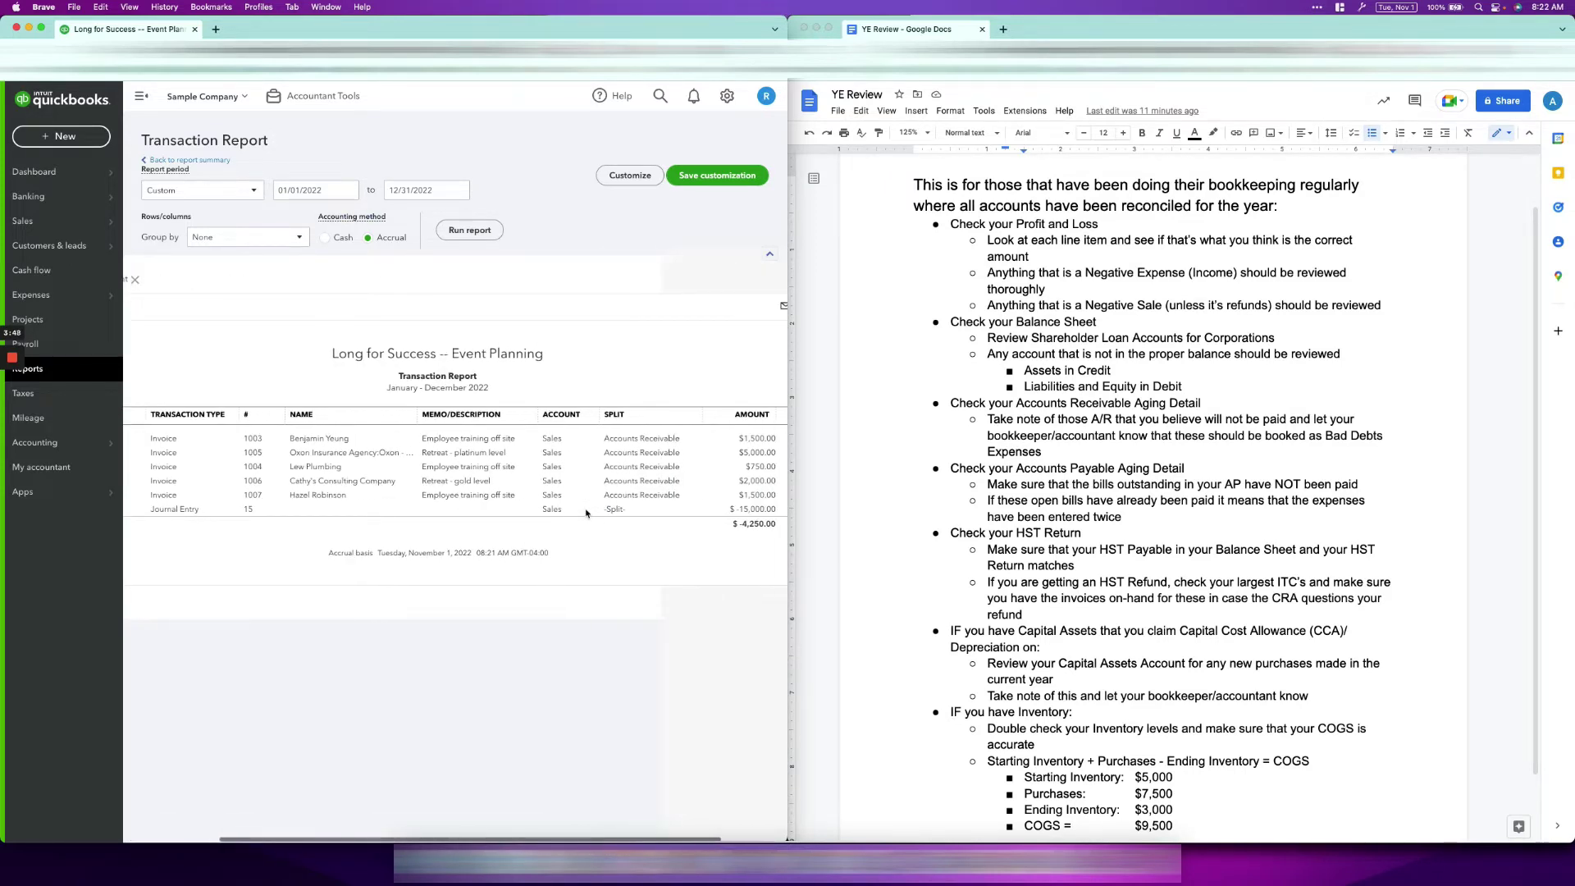
left_click(187, 160)
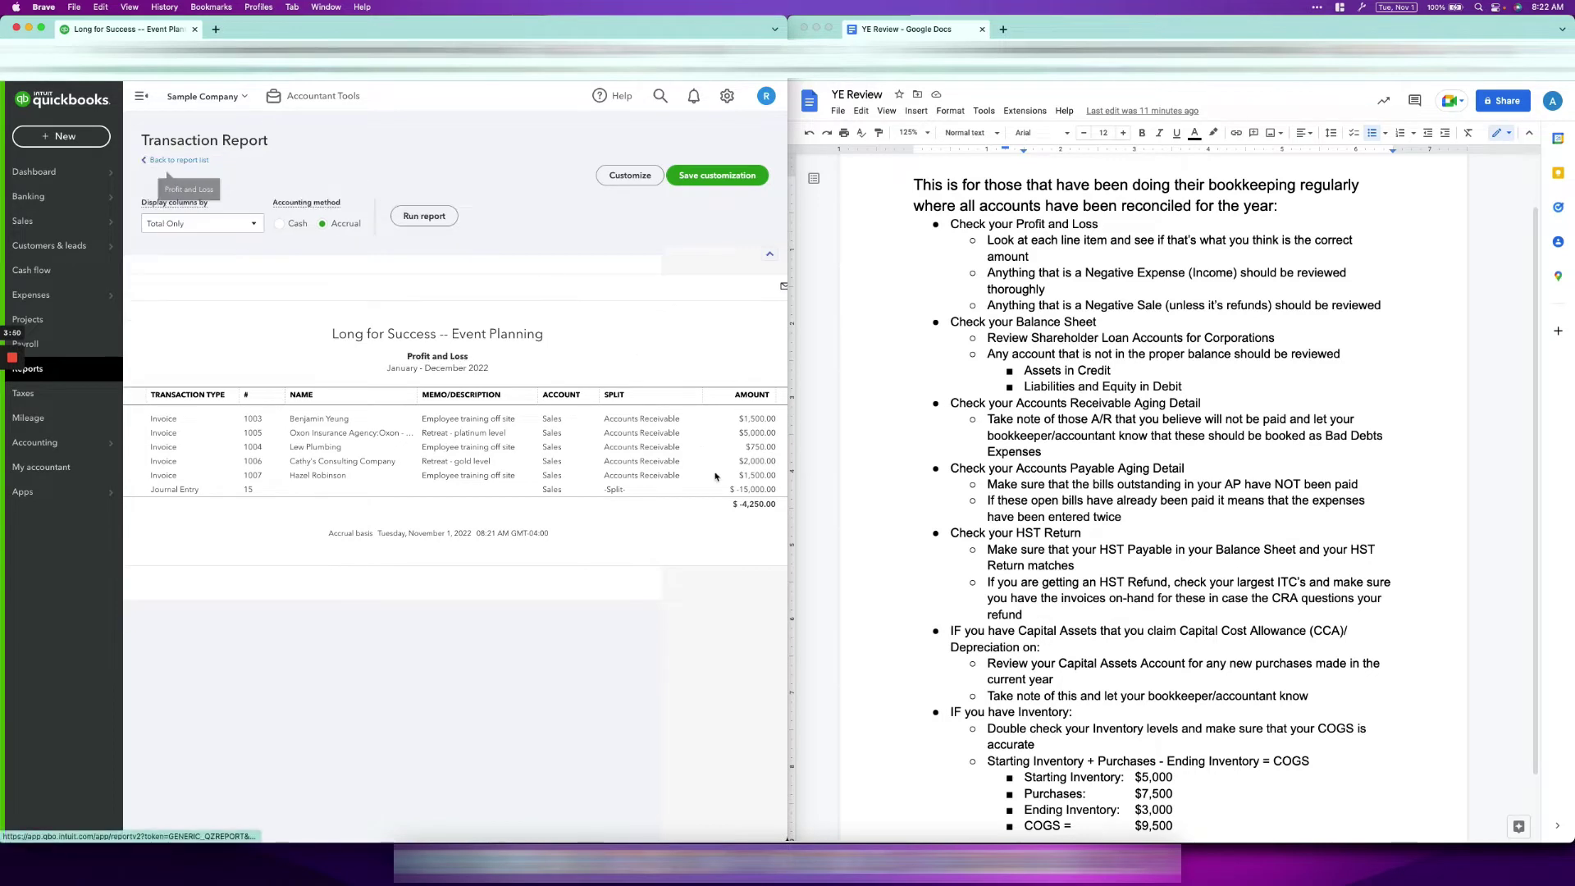
- Run the Balance Sheet report with the report period set to This Year
left_click(1185, 387)
left_click(385, 463)
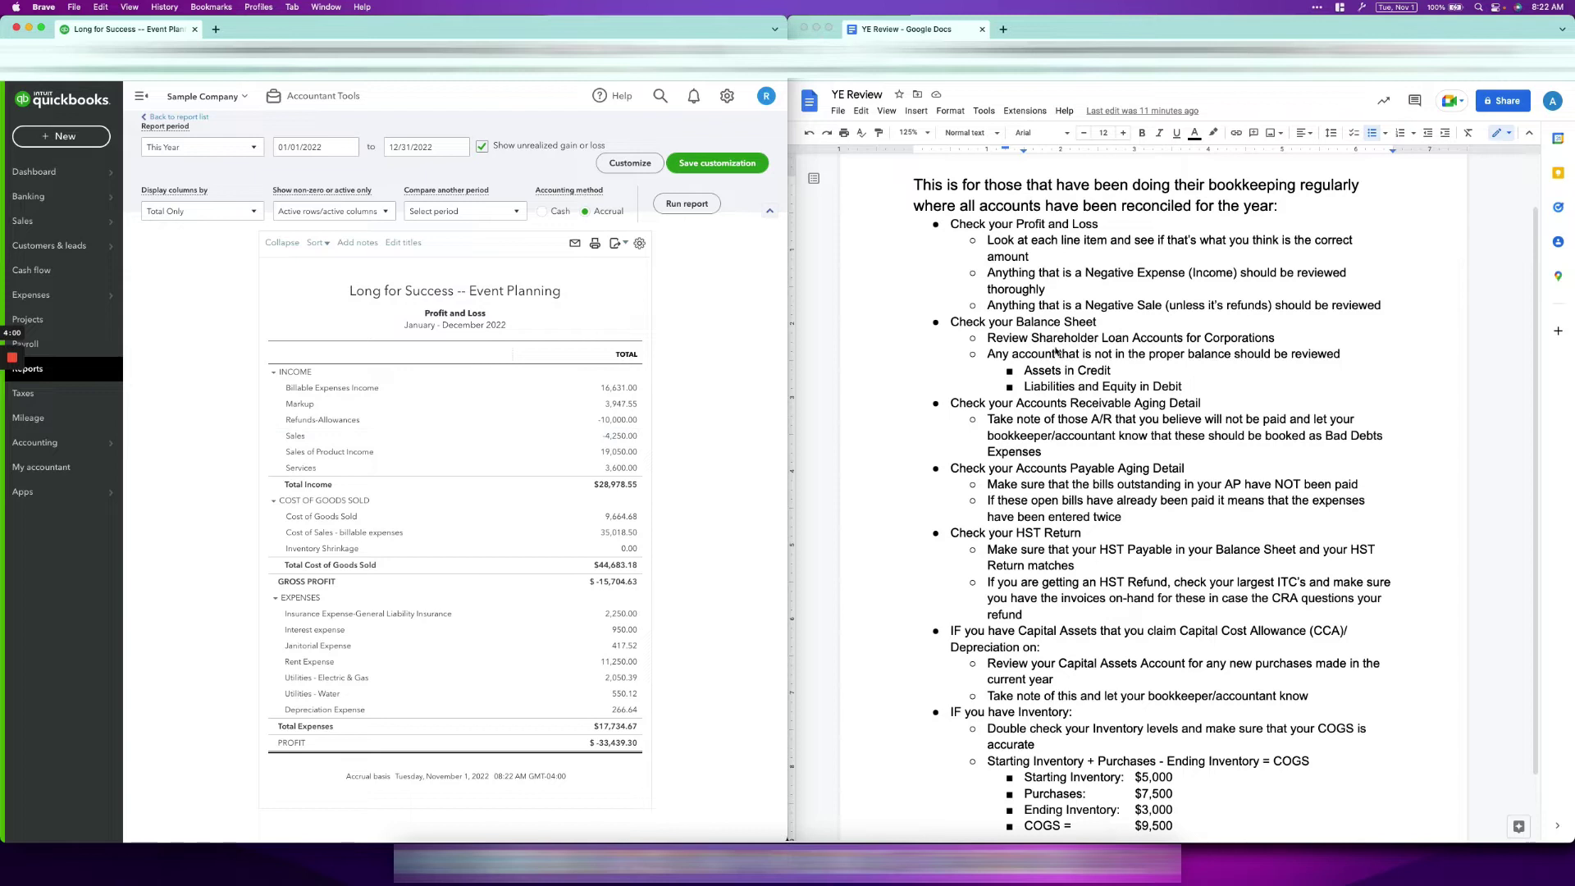
left_click(107, 373)
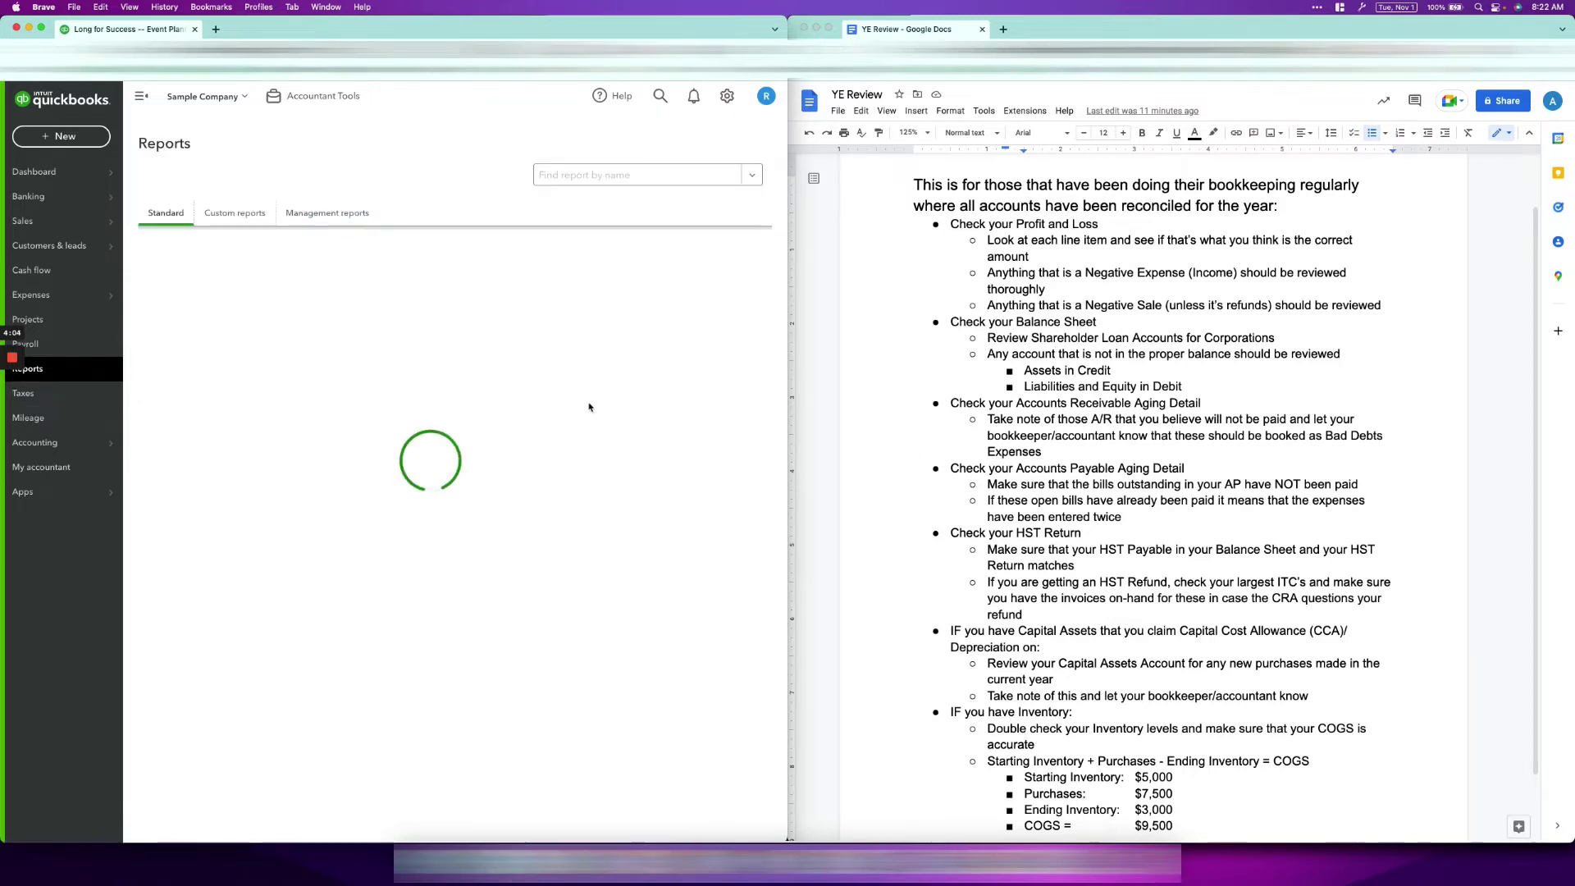
left_click(197, 326)
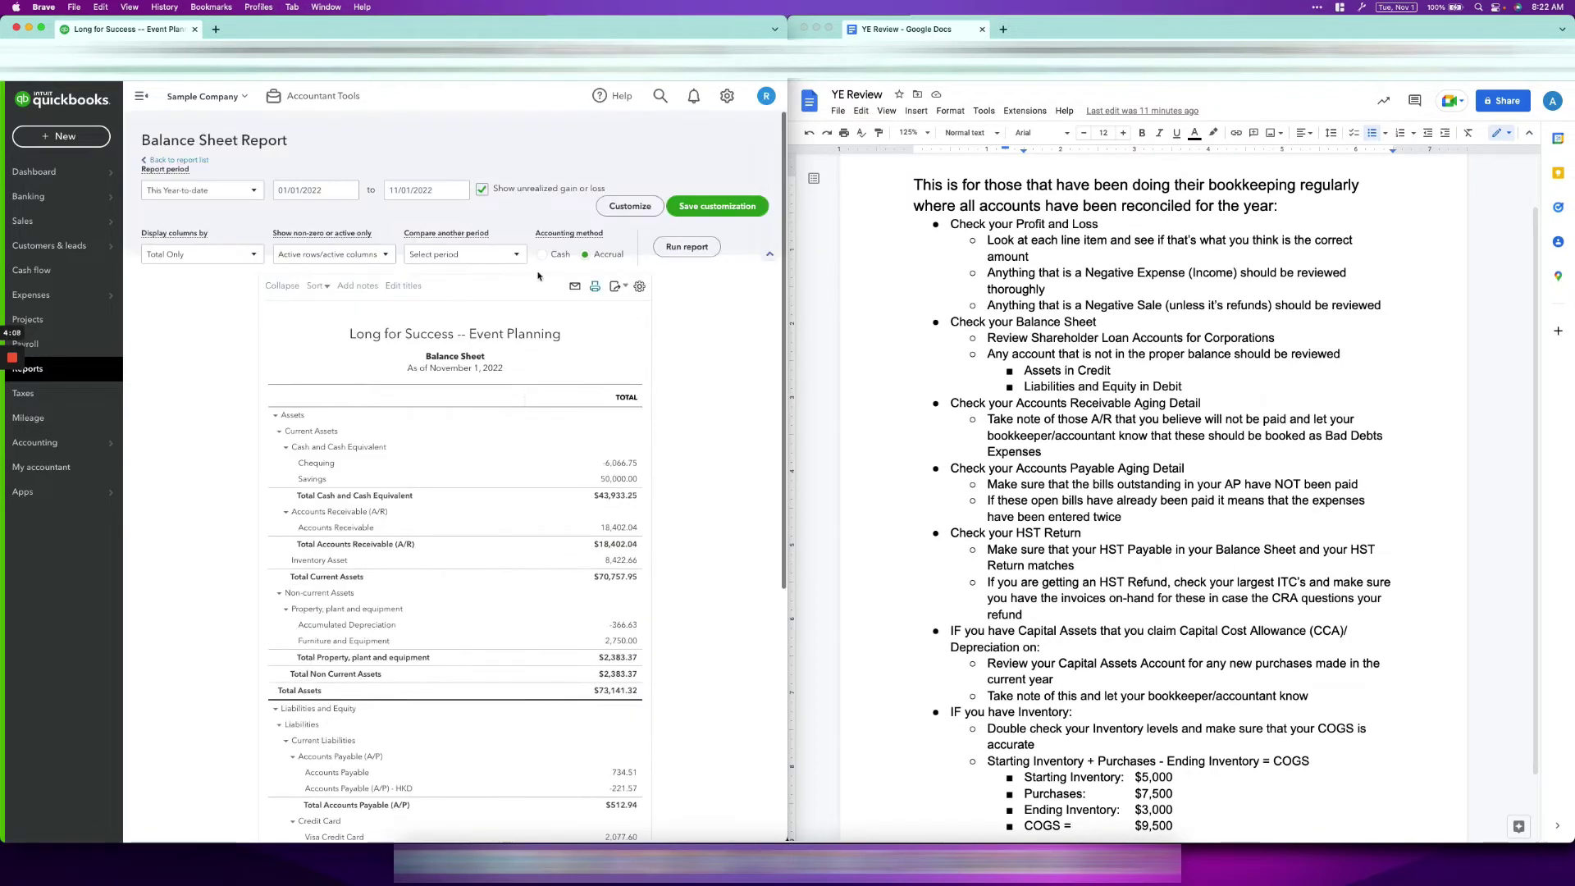
left_click(238, 191)
left_click(197, 361)
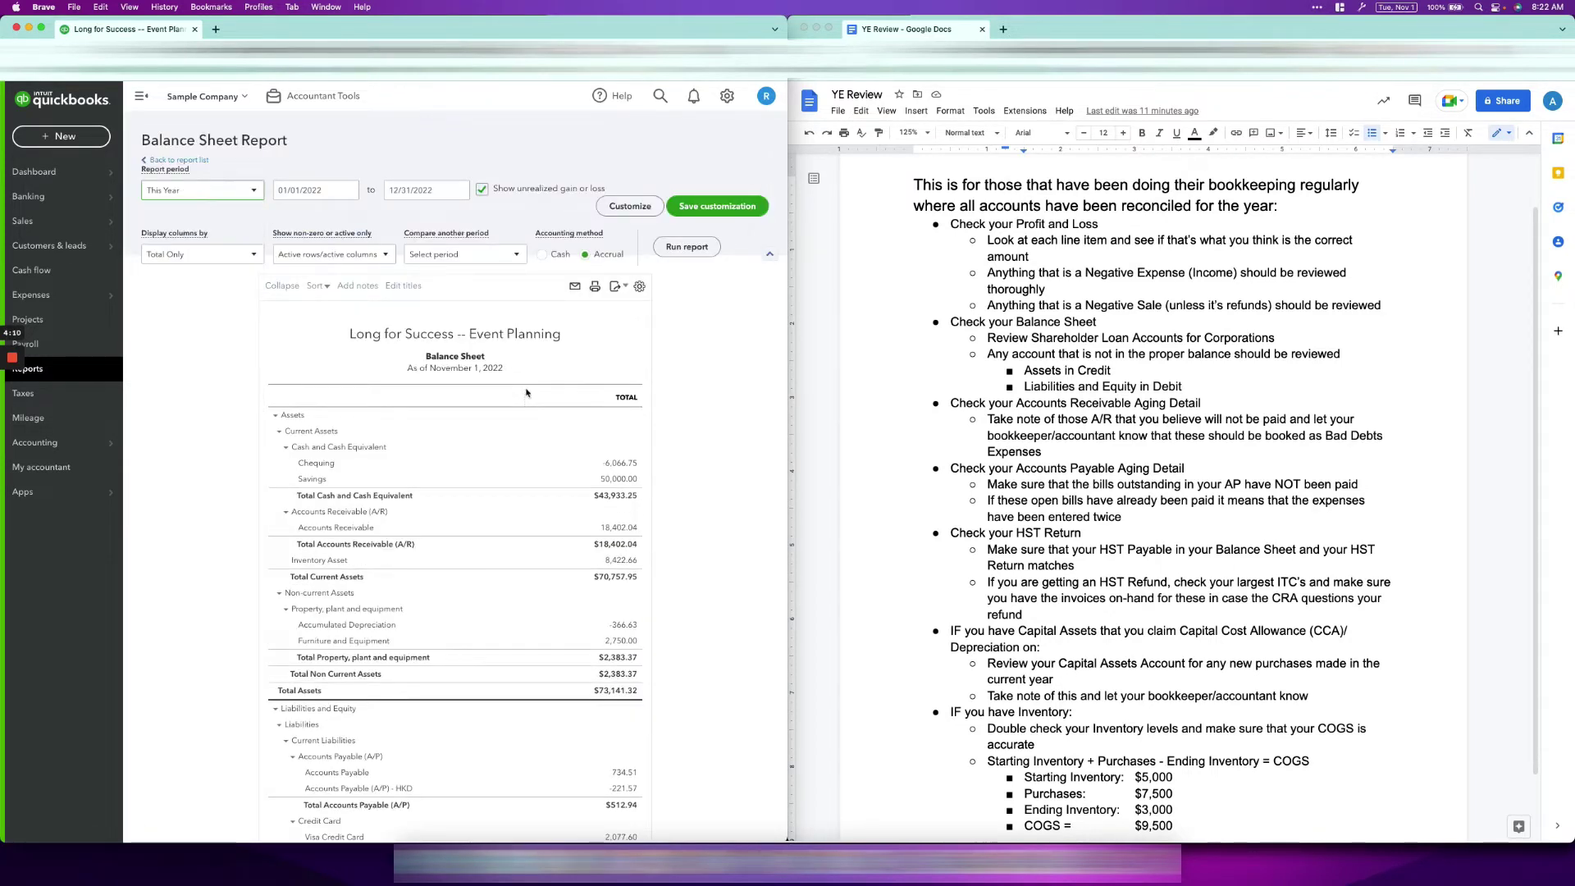
left_click(660, 249)
scroll(655, 327, "down", 2)
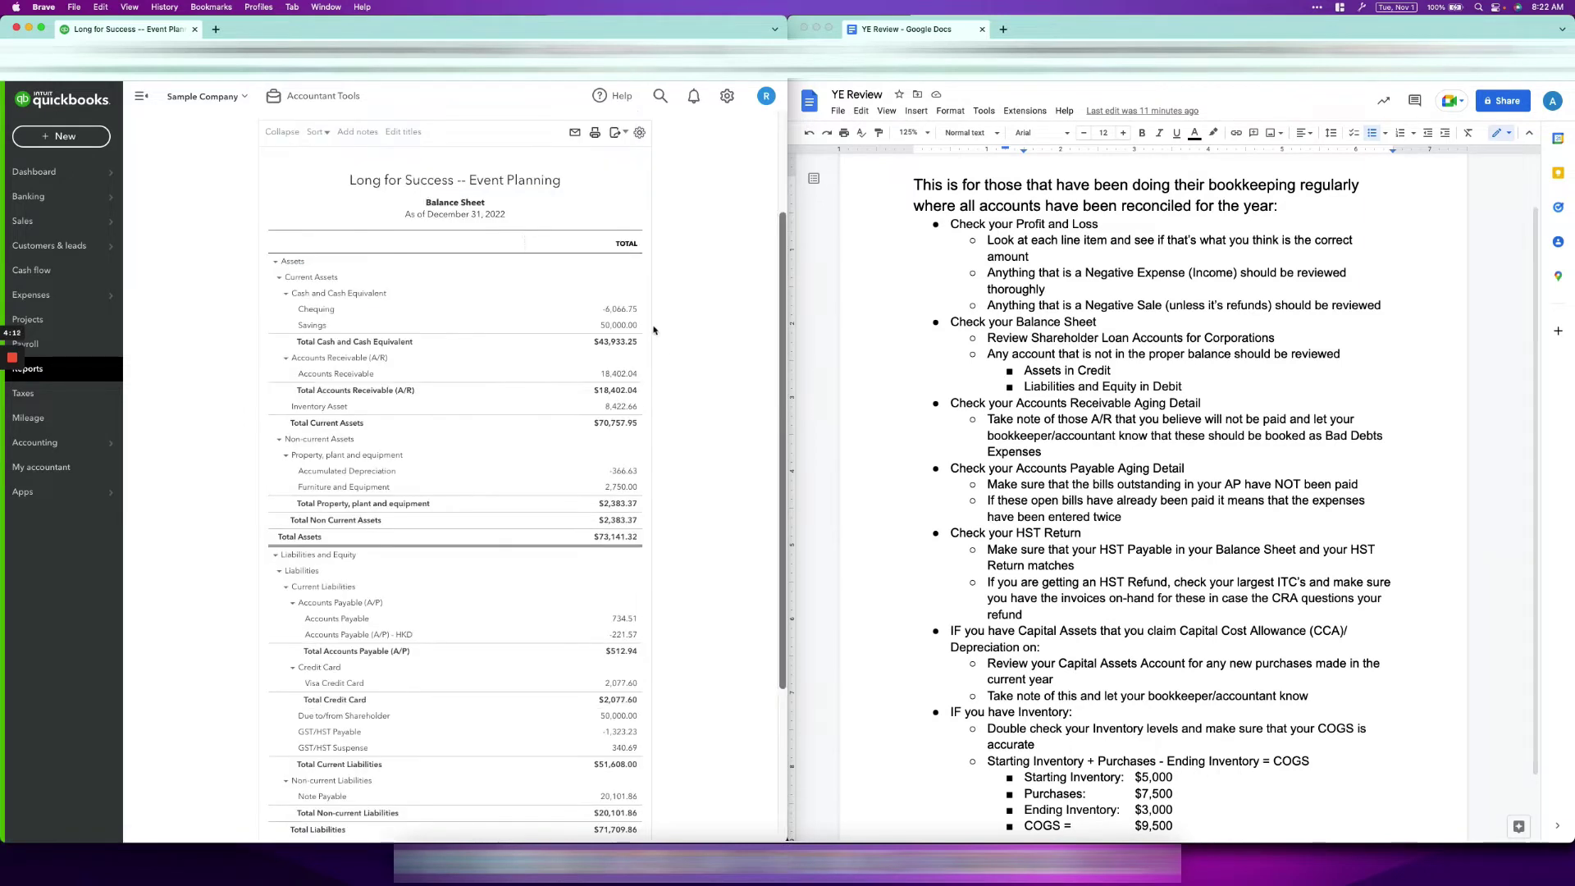
scroll(654, 327, "down", 1)
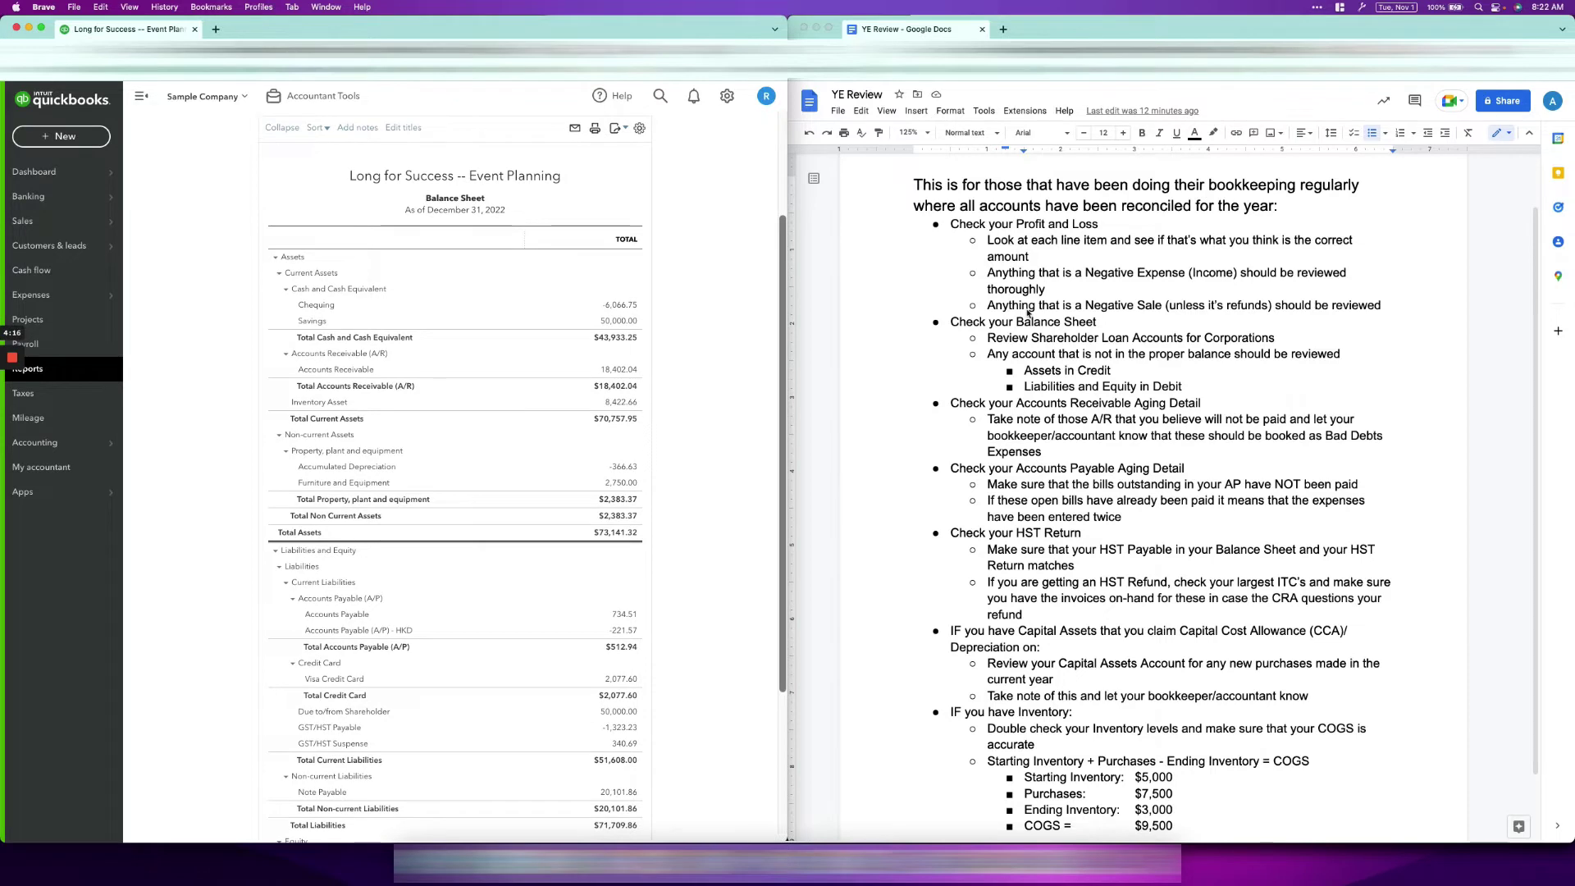
- Highlight the checklist lines on assets in credit and liabilities and equity in debit to review them
left_click(1043, 347)
left_click_drag(1027, 371, 1185, 386)
left_click(1217, 390)
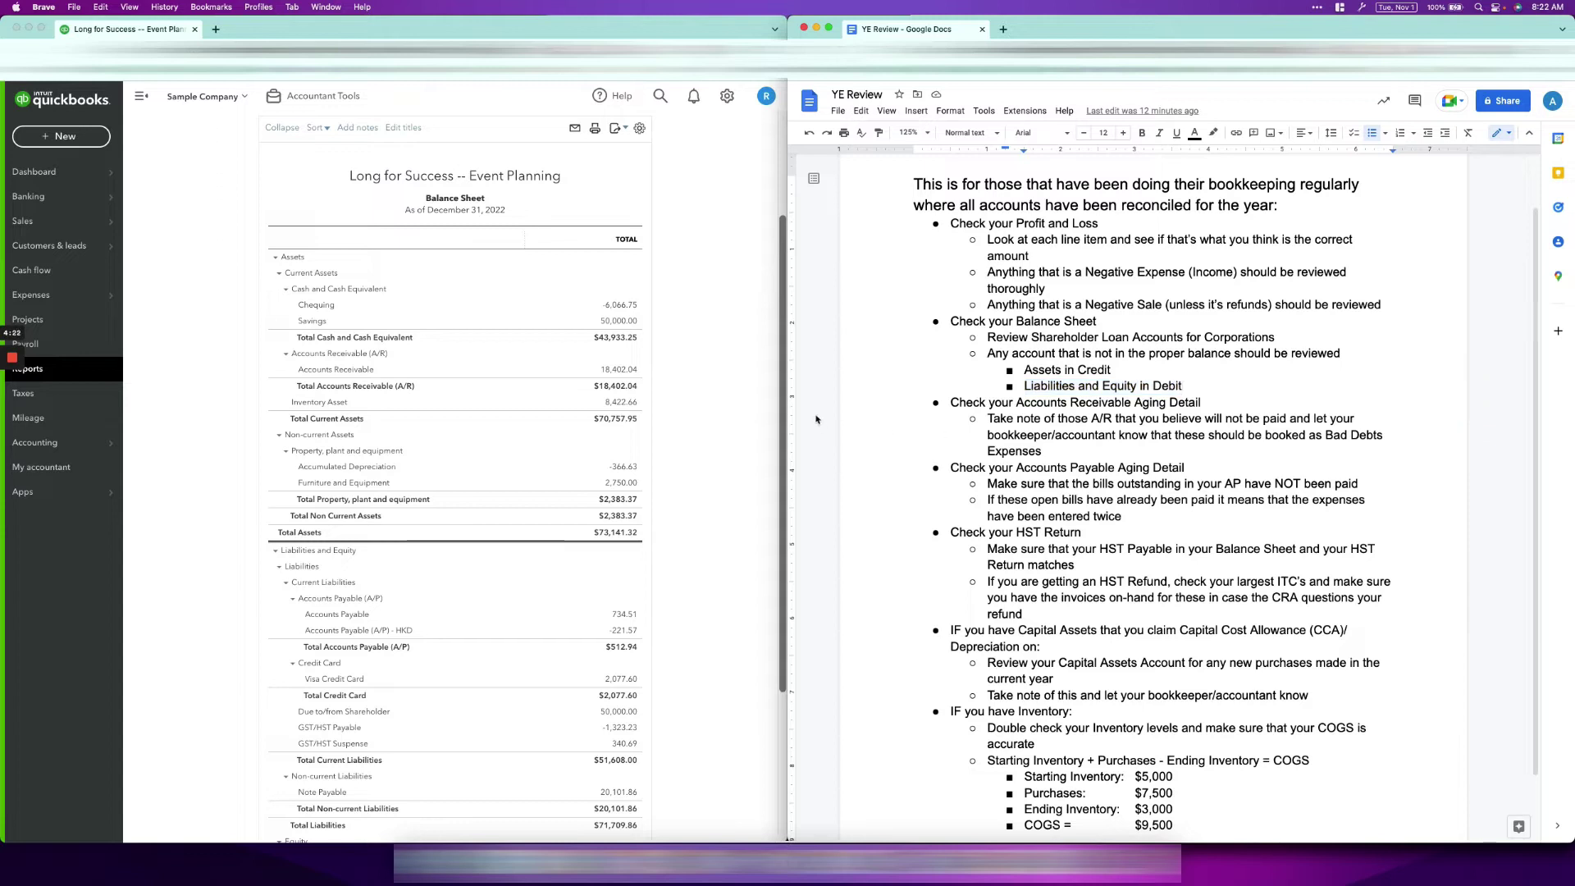
- Review the asset, liability and equity accounts in the Balance Sheet for improper balances, including Accounts Payable (A/P) - HKD
left_click(689, 378)
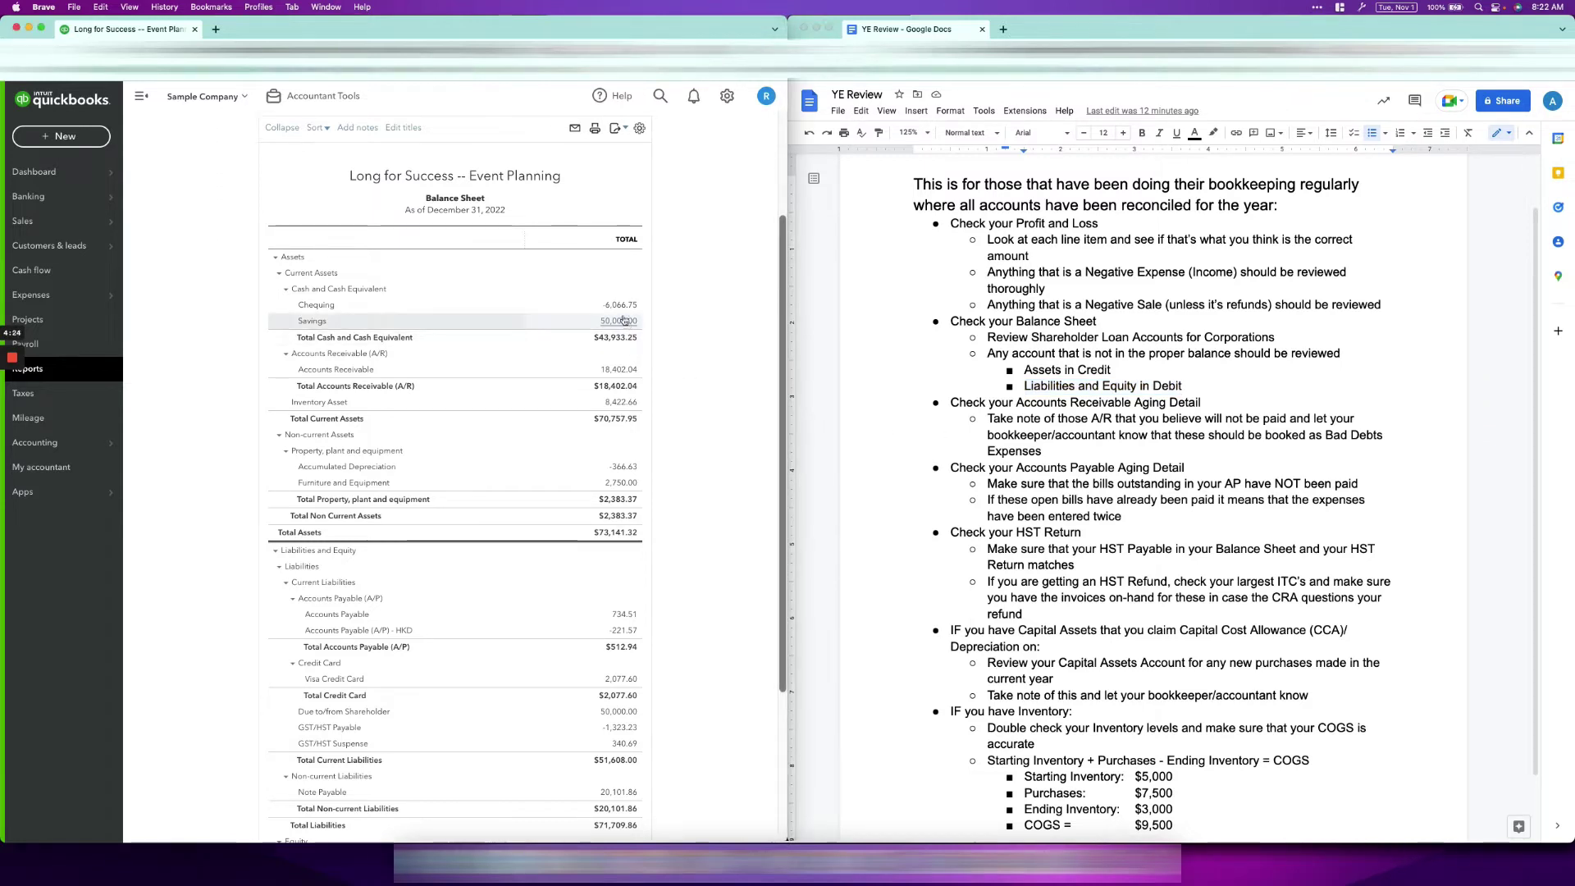
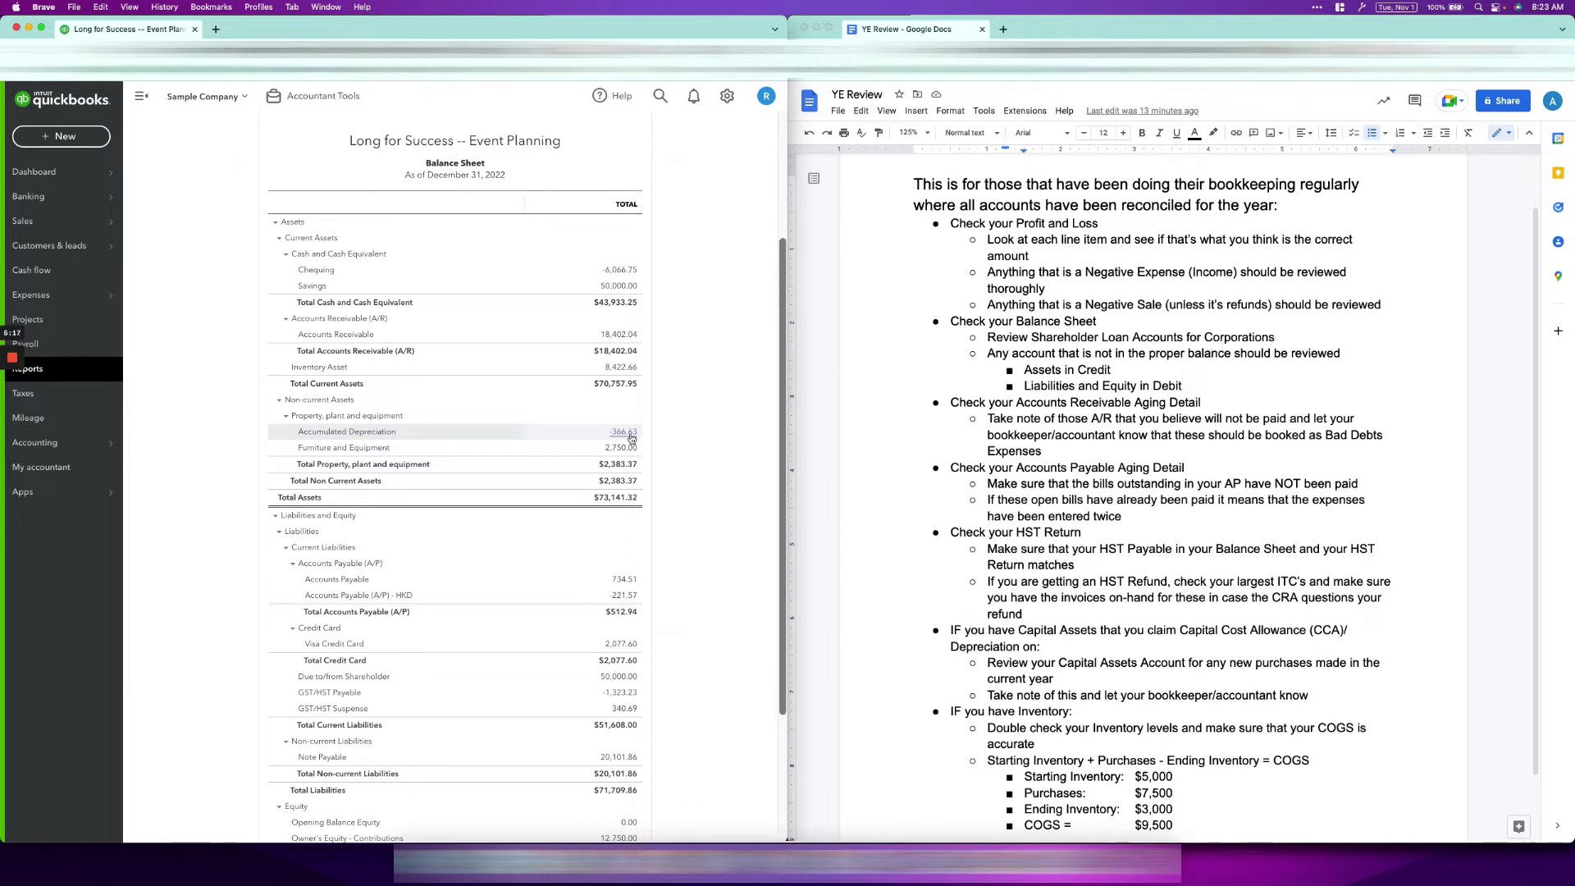
scroll(648, 426, "down", 1)
scroll(654, 424, "down", 1)
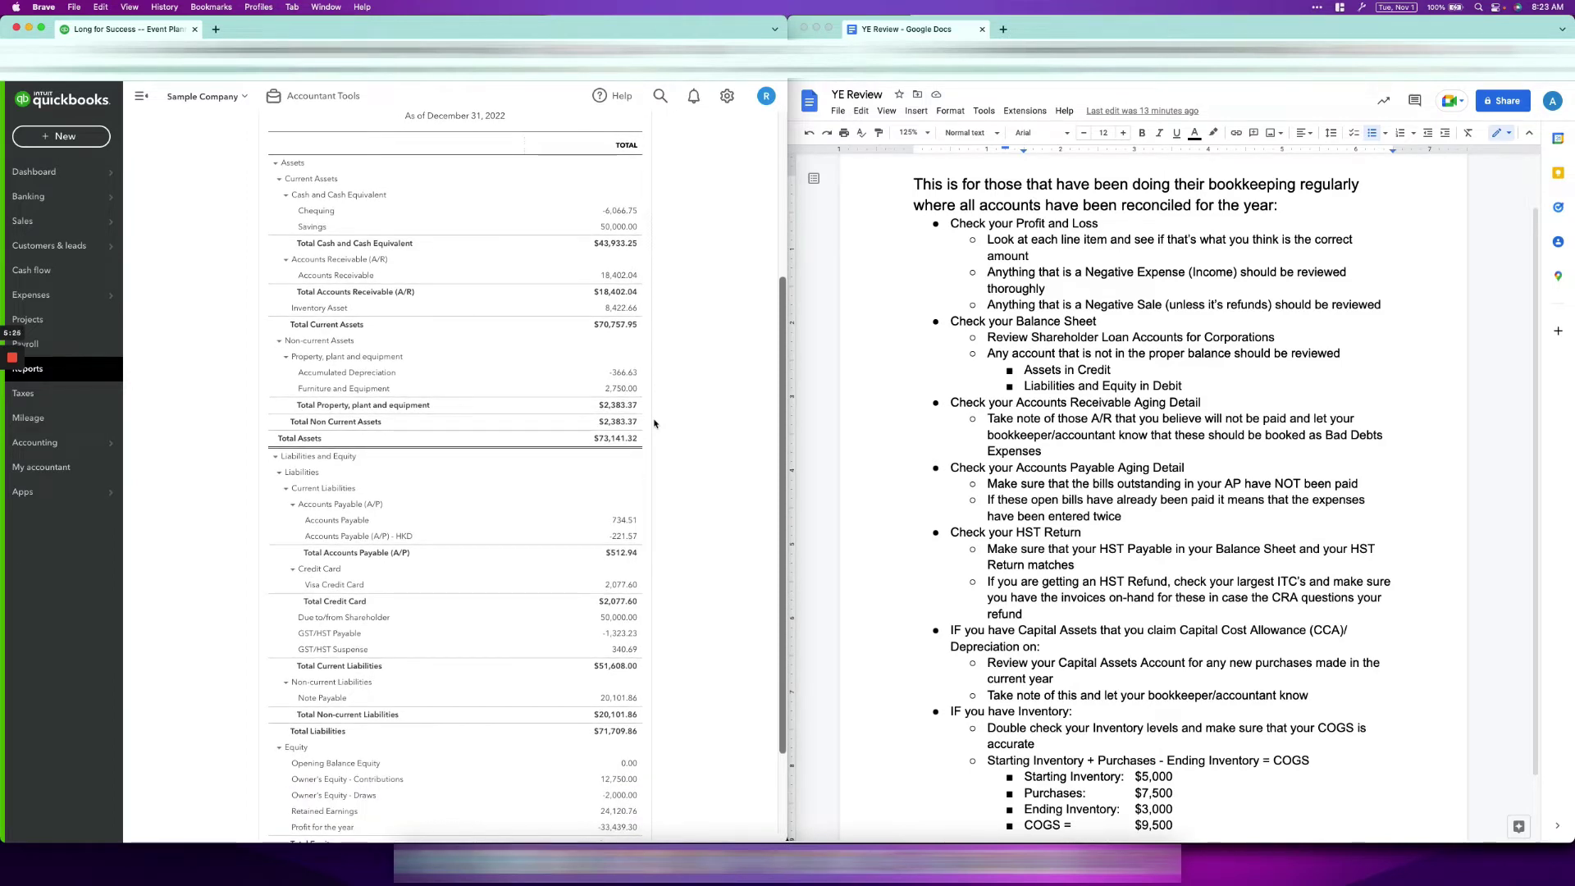
scroll(654, 424, "down", 2)
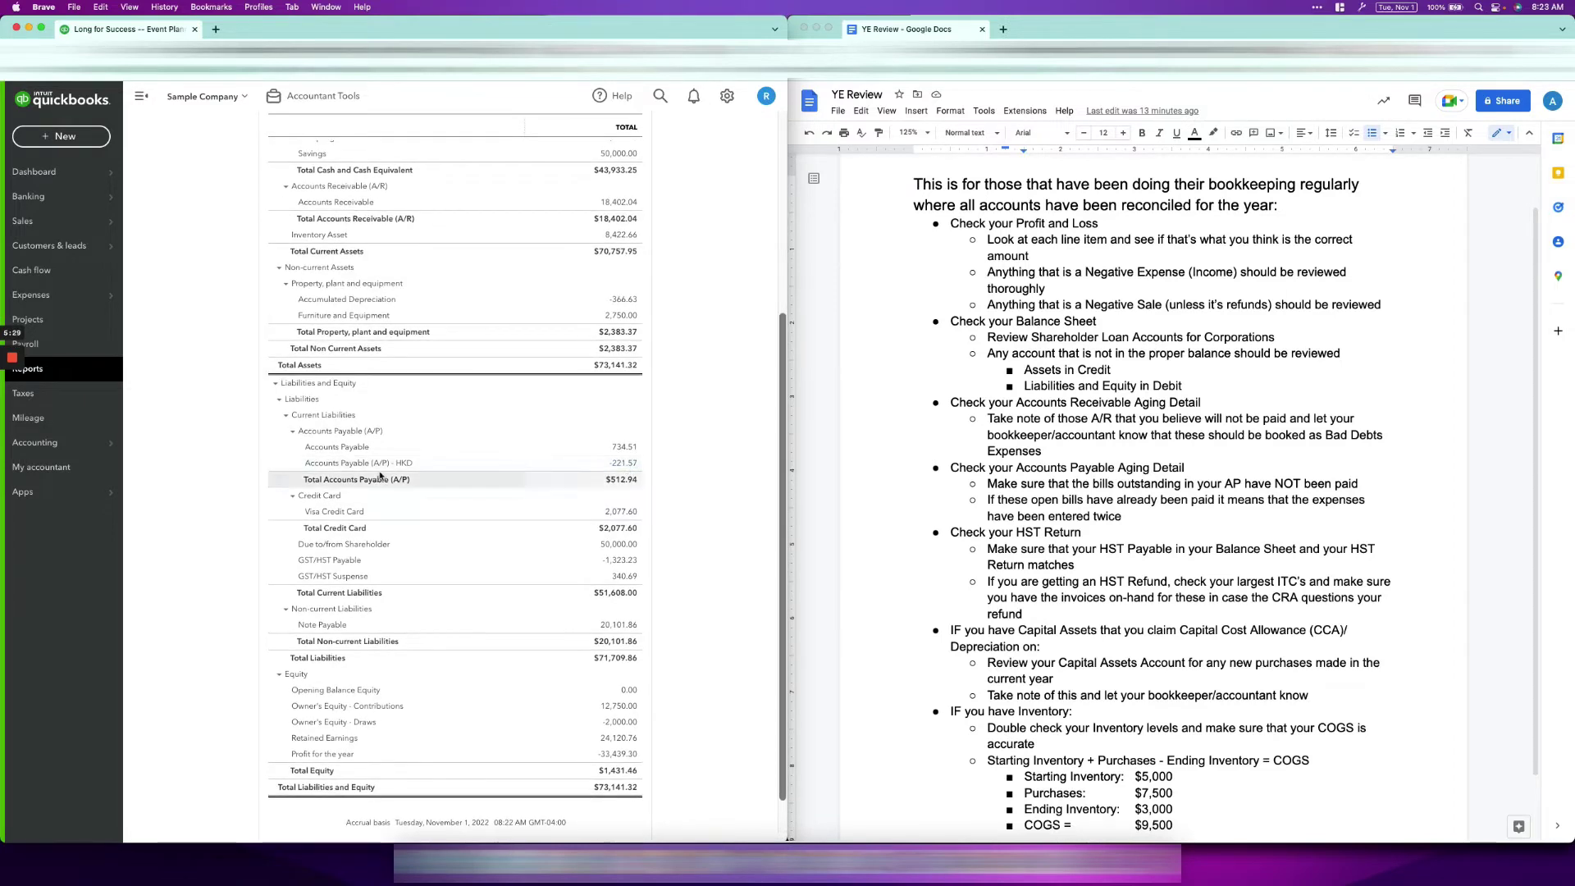
left_click(638, 464)
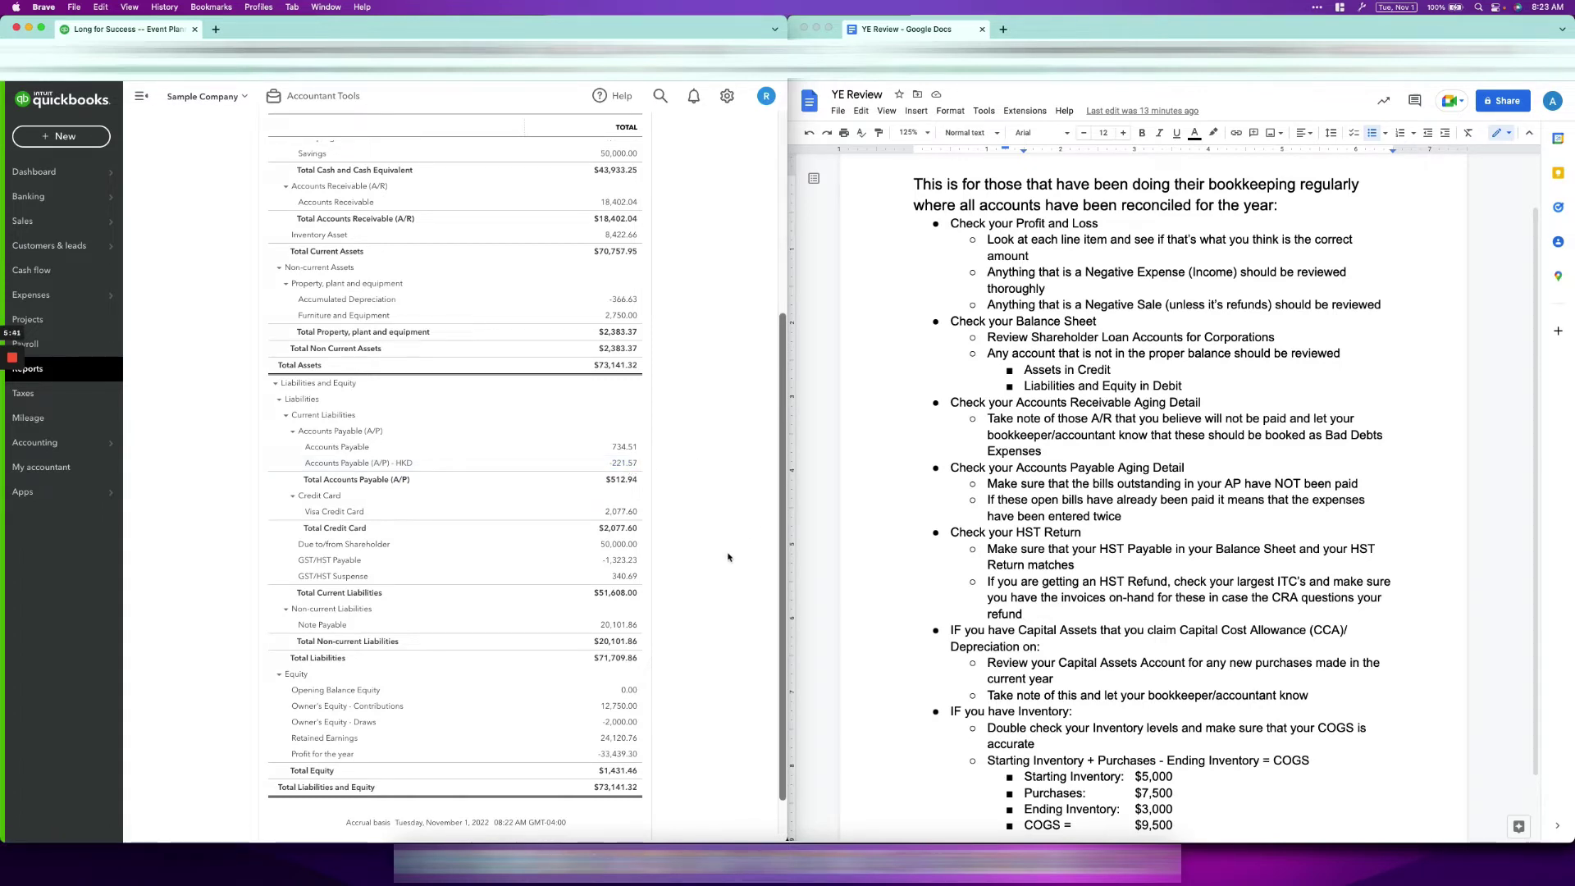
- Examine the transactions behind the Accounts Payable (A/P) - HKD balance and return to the Balance Sheet report
scroll(649, 558, "right", 5)
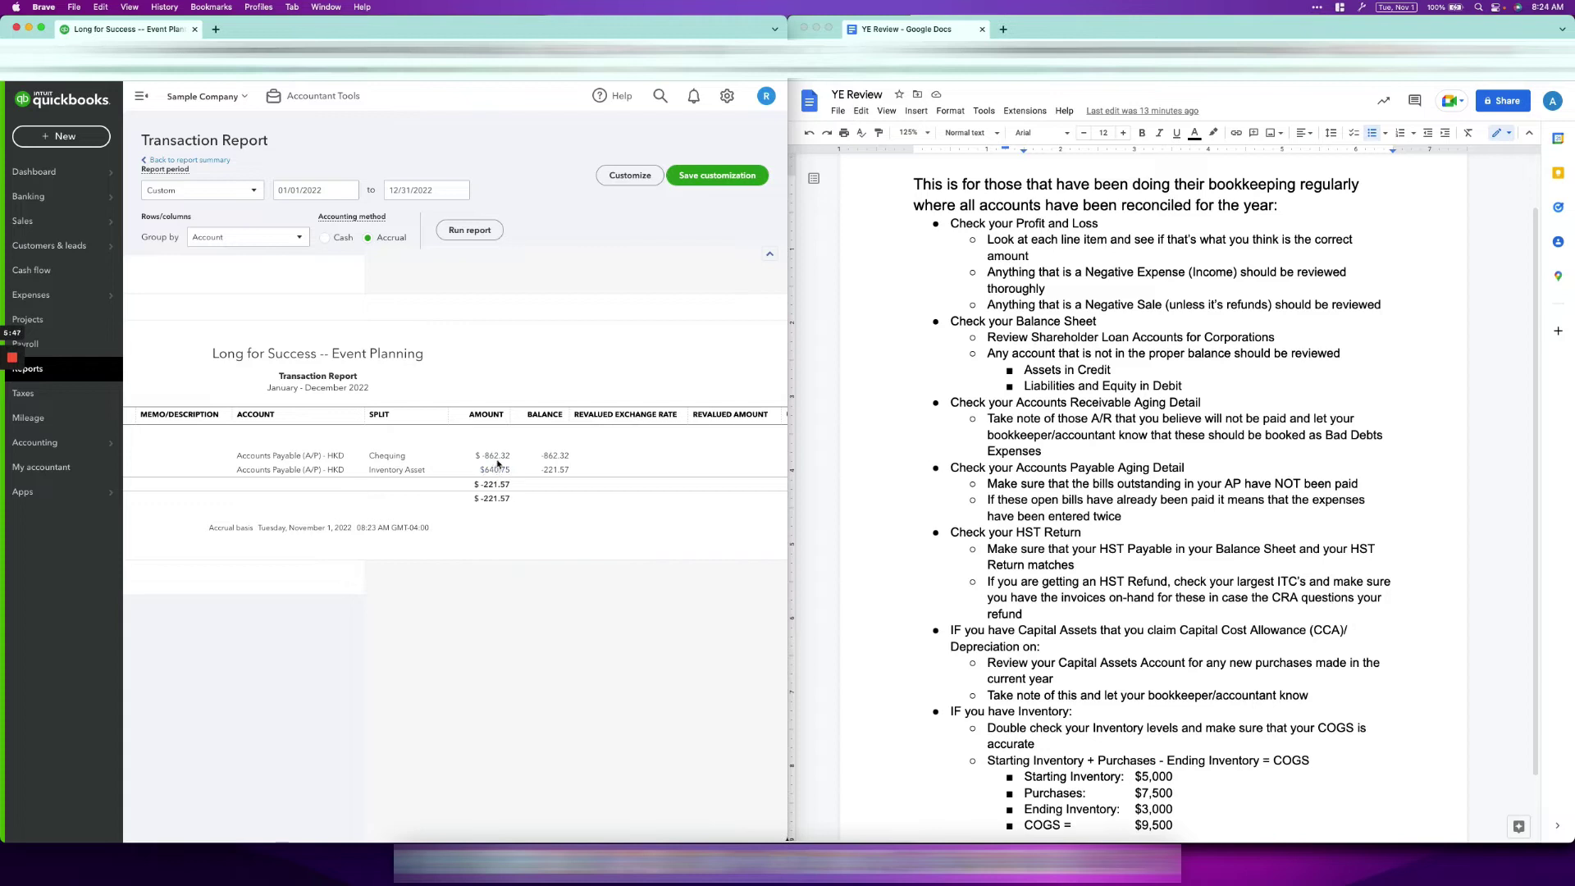
scroll(497, 465, "left", 3)
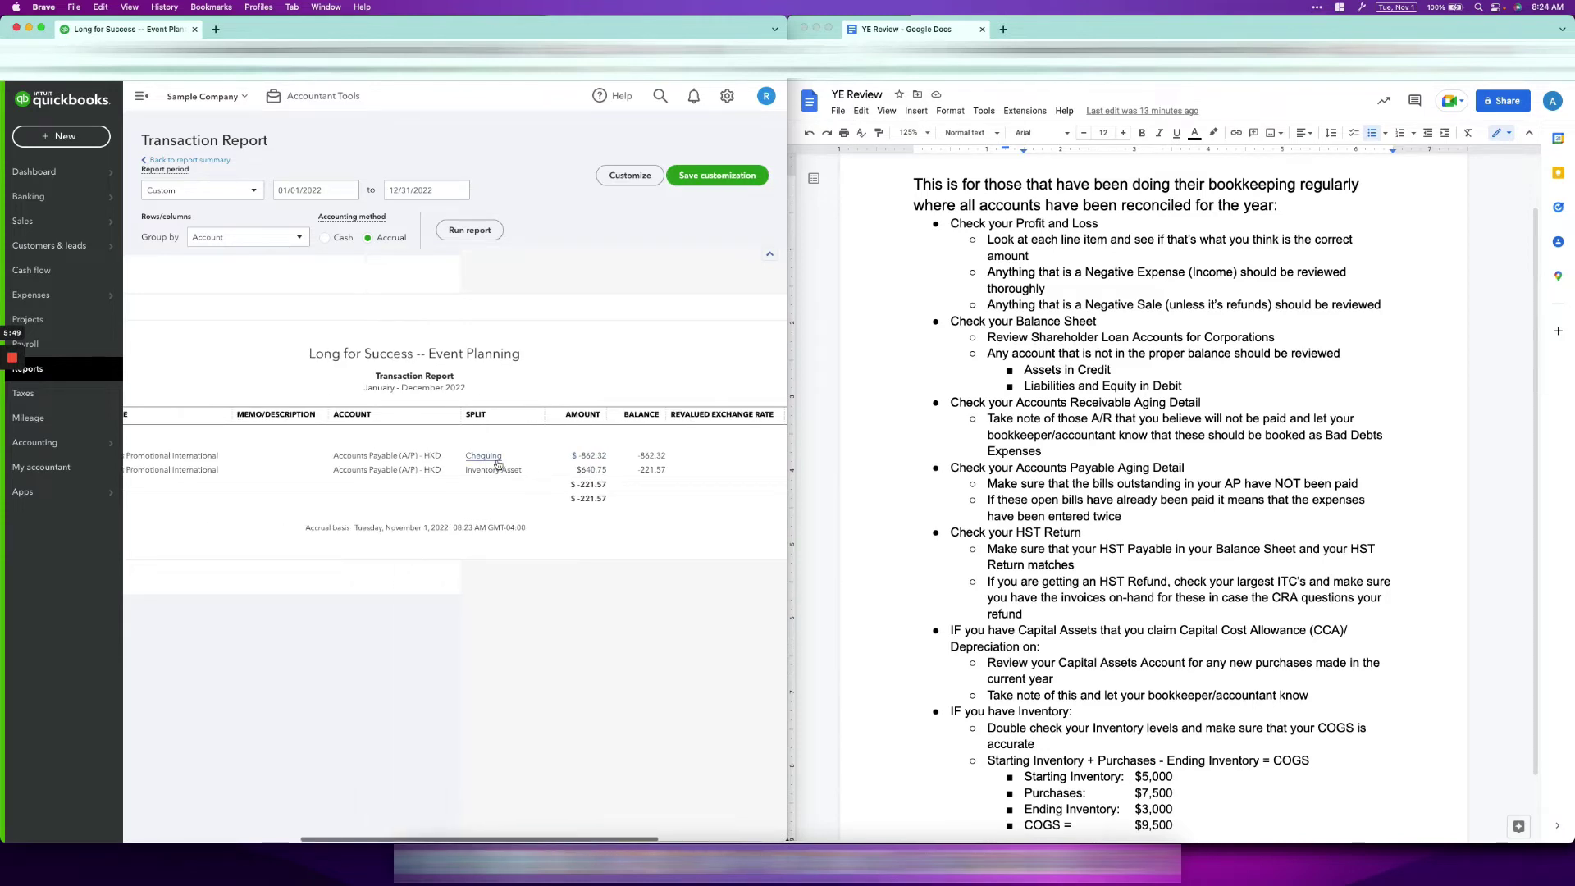
scroll(497, 464, "left", 3)
scroll(497, 464, "right", 2)
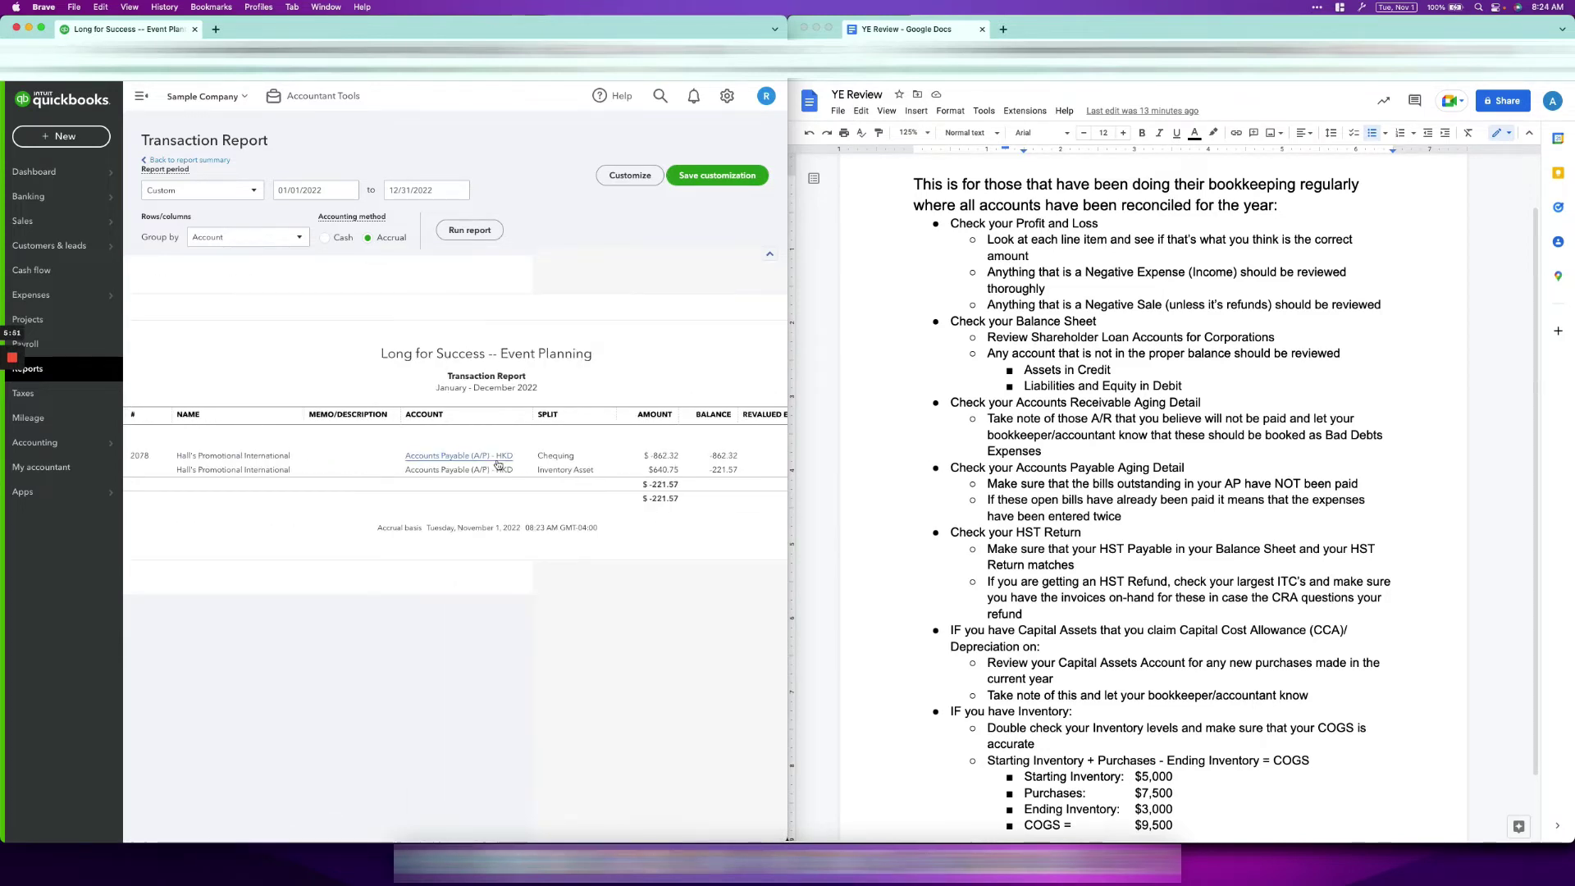
left_click(187, 160)
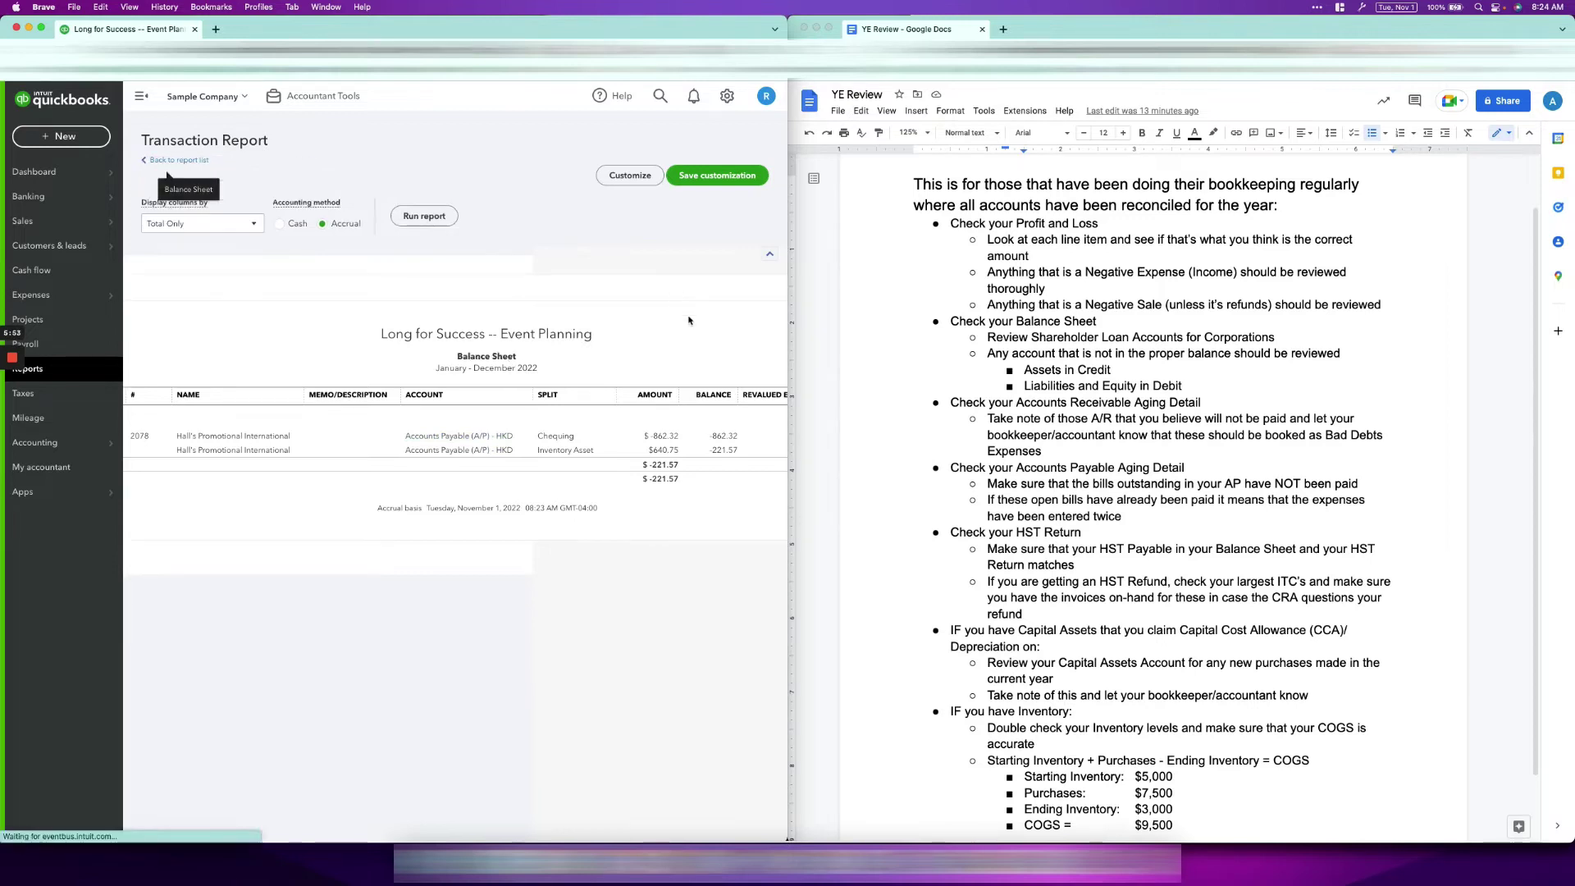
scroll(749, 455, "down", 3)
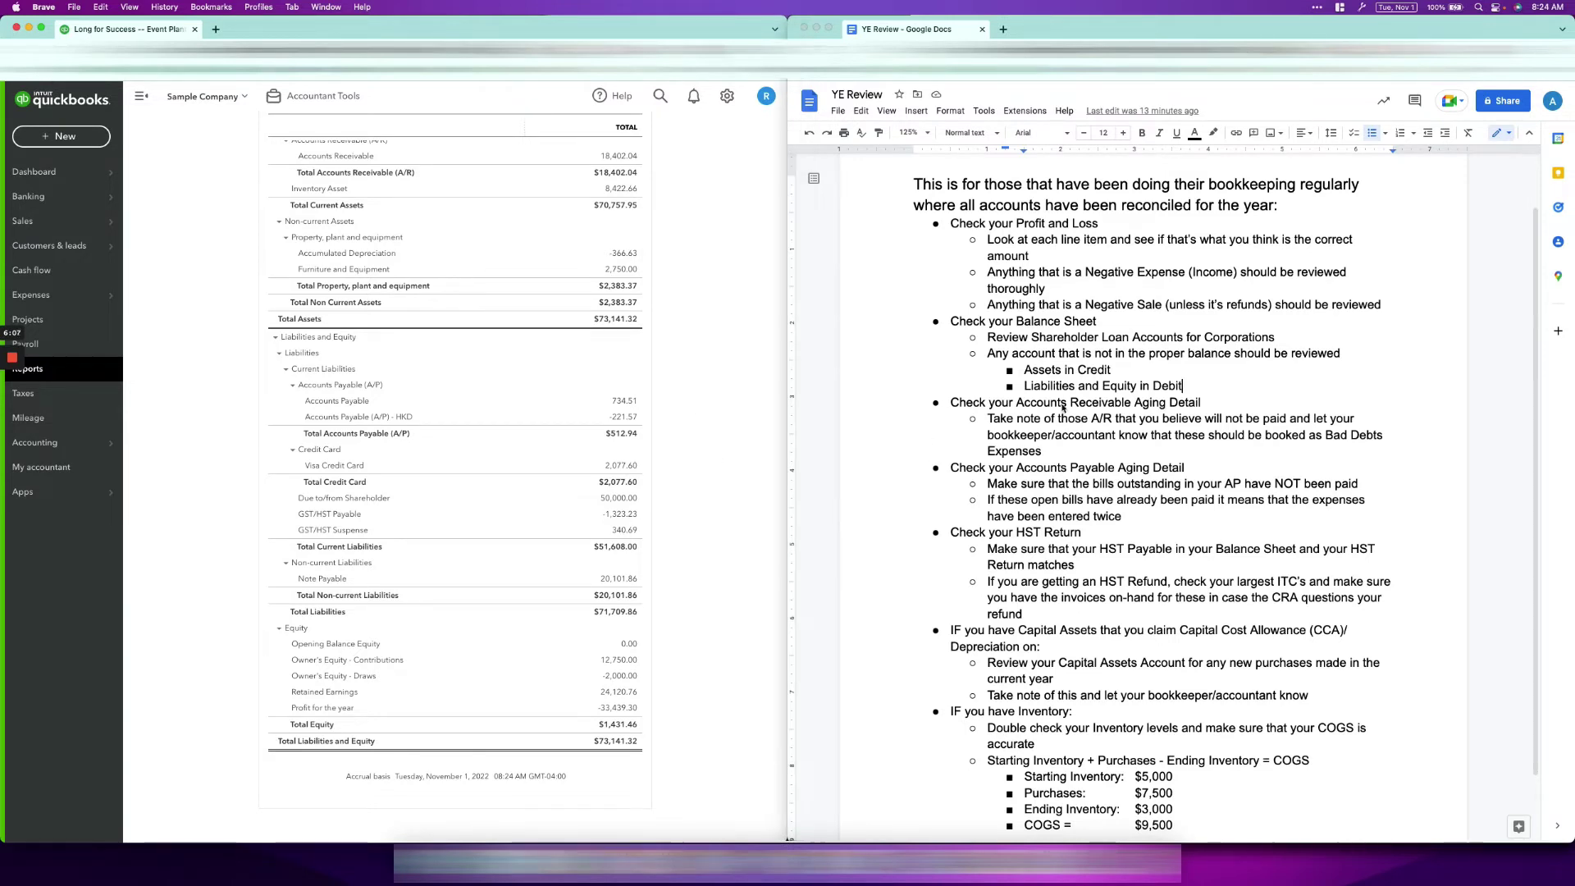
- Search the report list for "receiv" and open the Accounts receivable aging detail report
left_click(1177, 388)
left_click_drag(1202, 390, 1216, 400)
left_click(1241, 449)
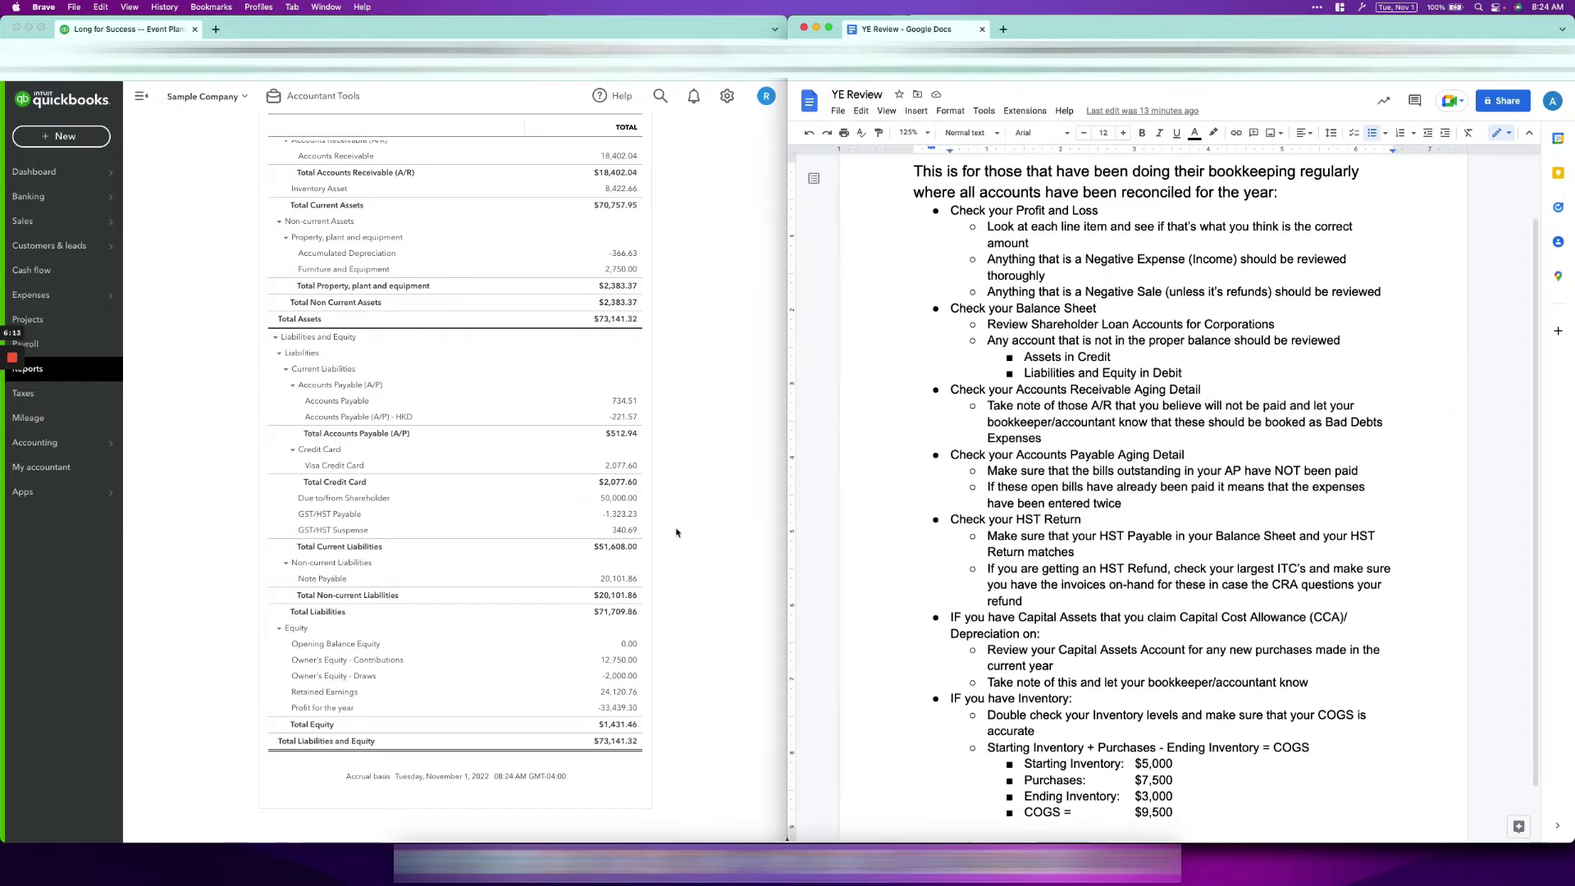
scroll(676, 532, "up", 5)
left_click(79, 372)
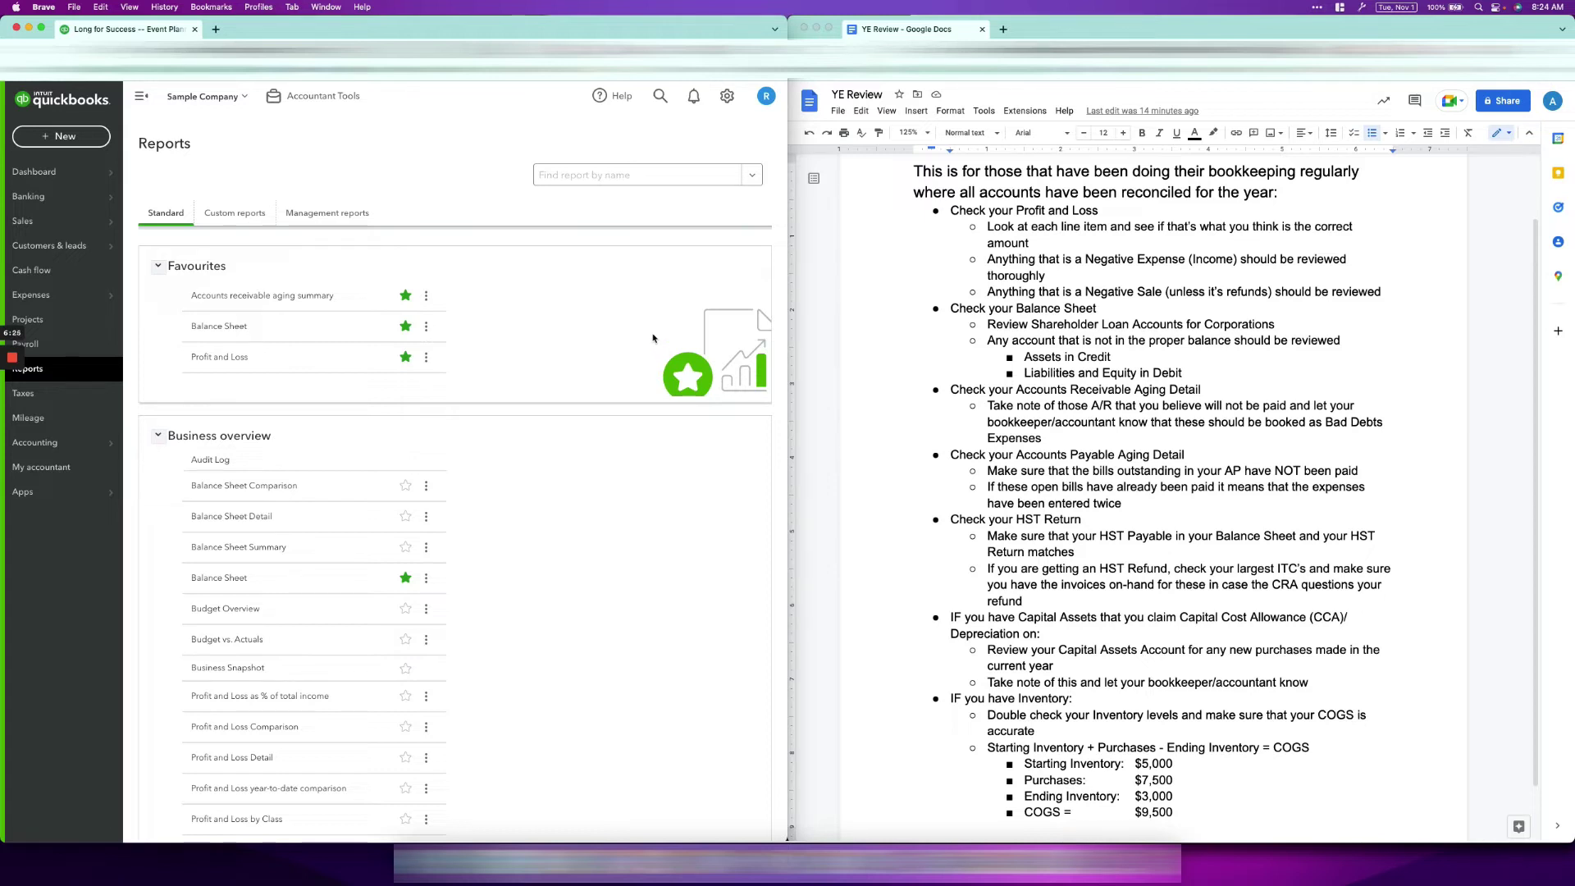
left_click(636, 179)
type("recei")
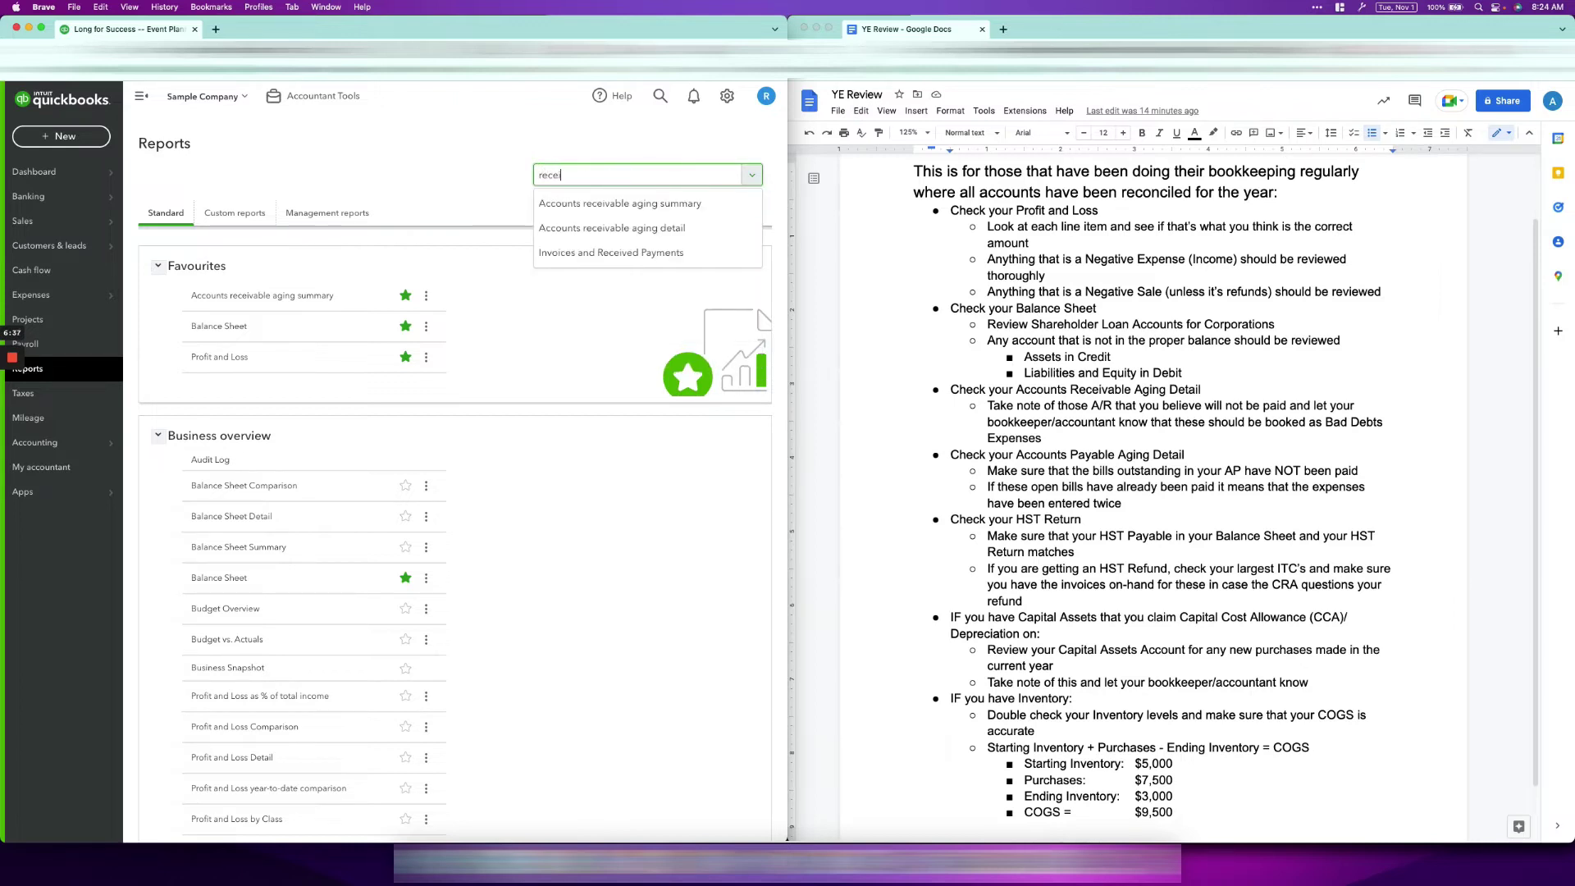
type("v")
left_click(648, 228)
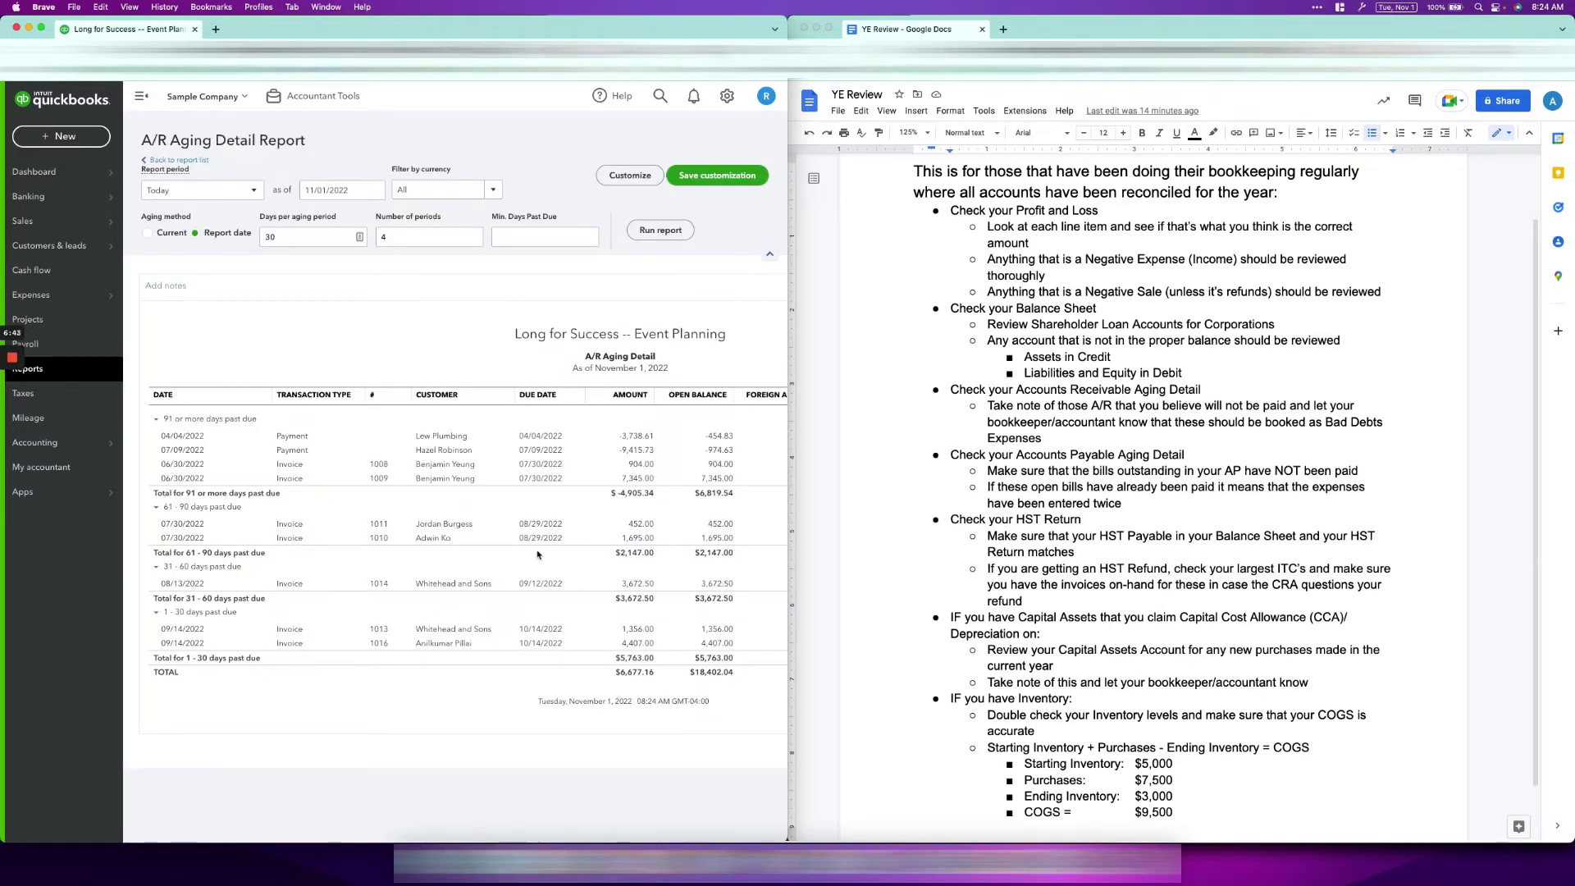
- Review the overdue invoices and payments in the A/R Aging Detail report, then return to the report list
scroll(543, 518, "right", 2)
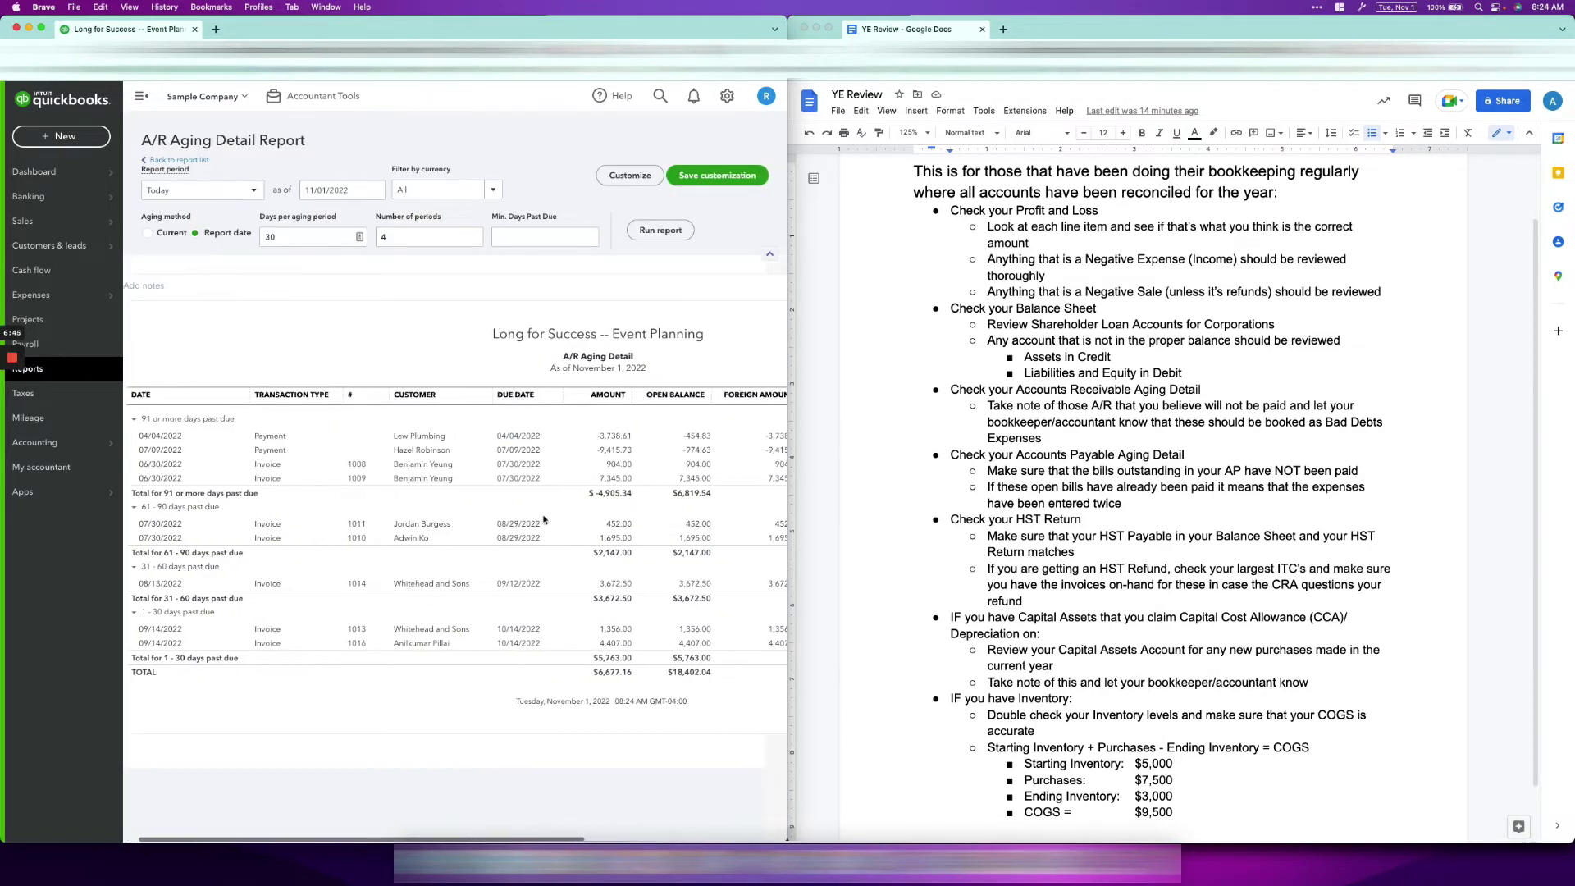
scroll(543, 519, "right", 5)
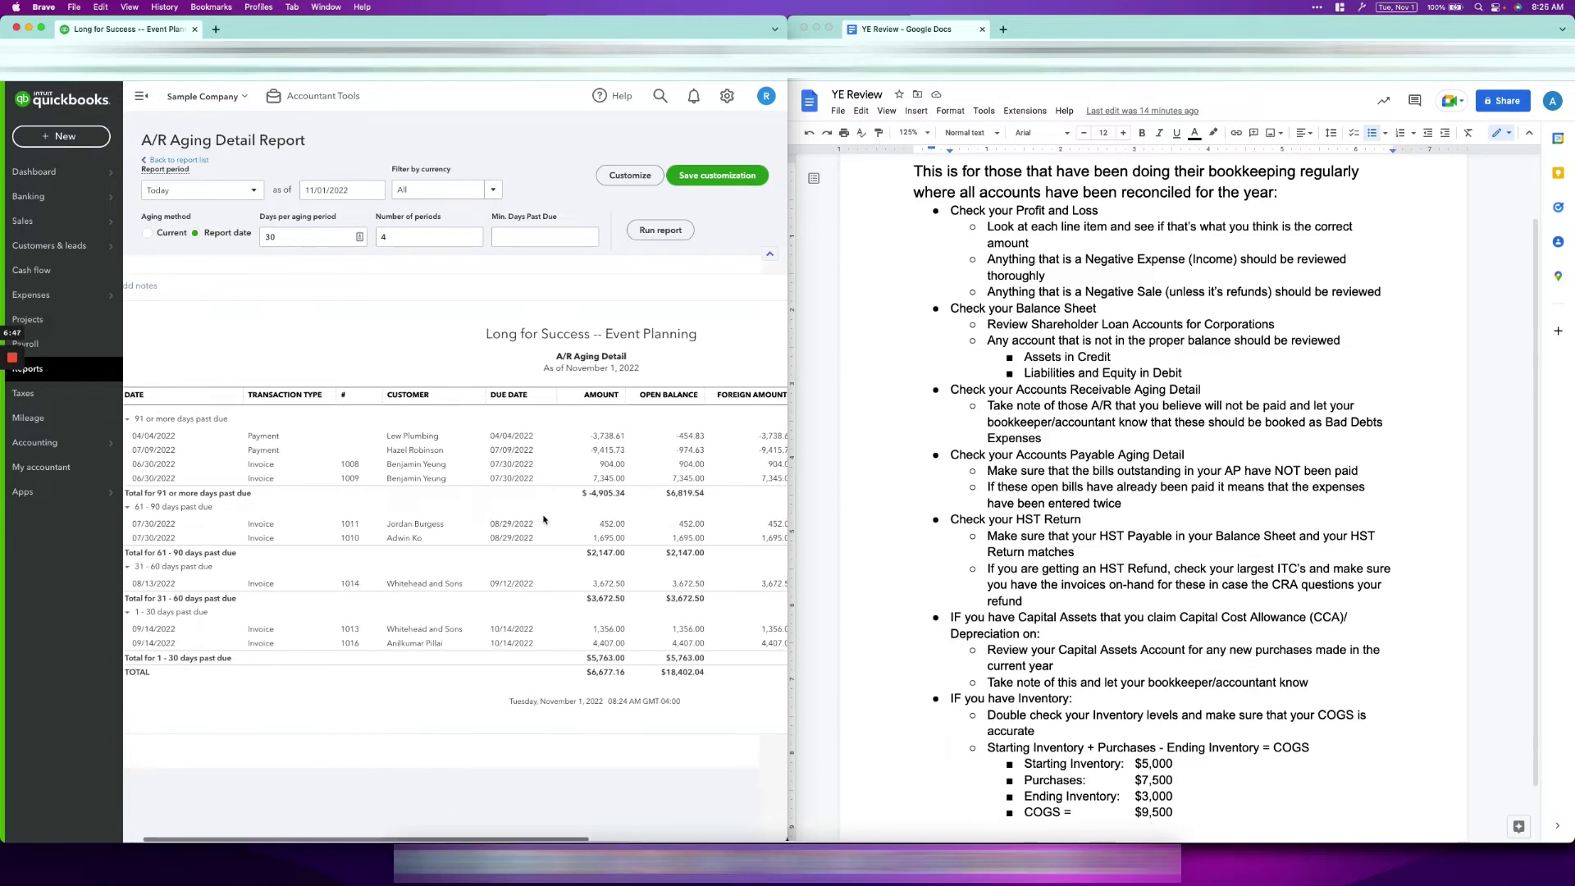
scroll(543, 518, "left", 6)
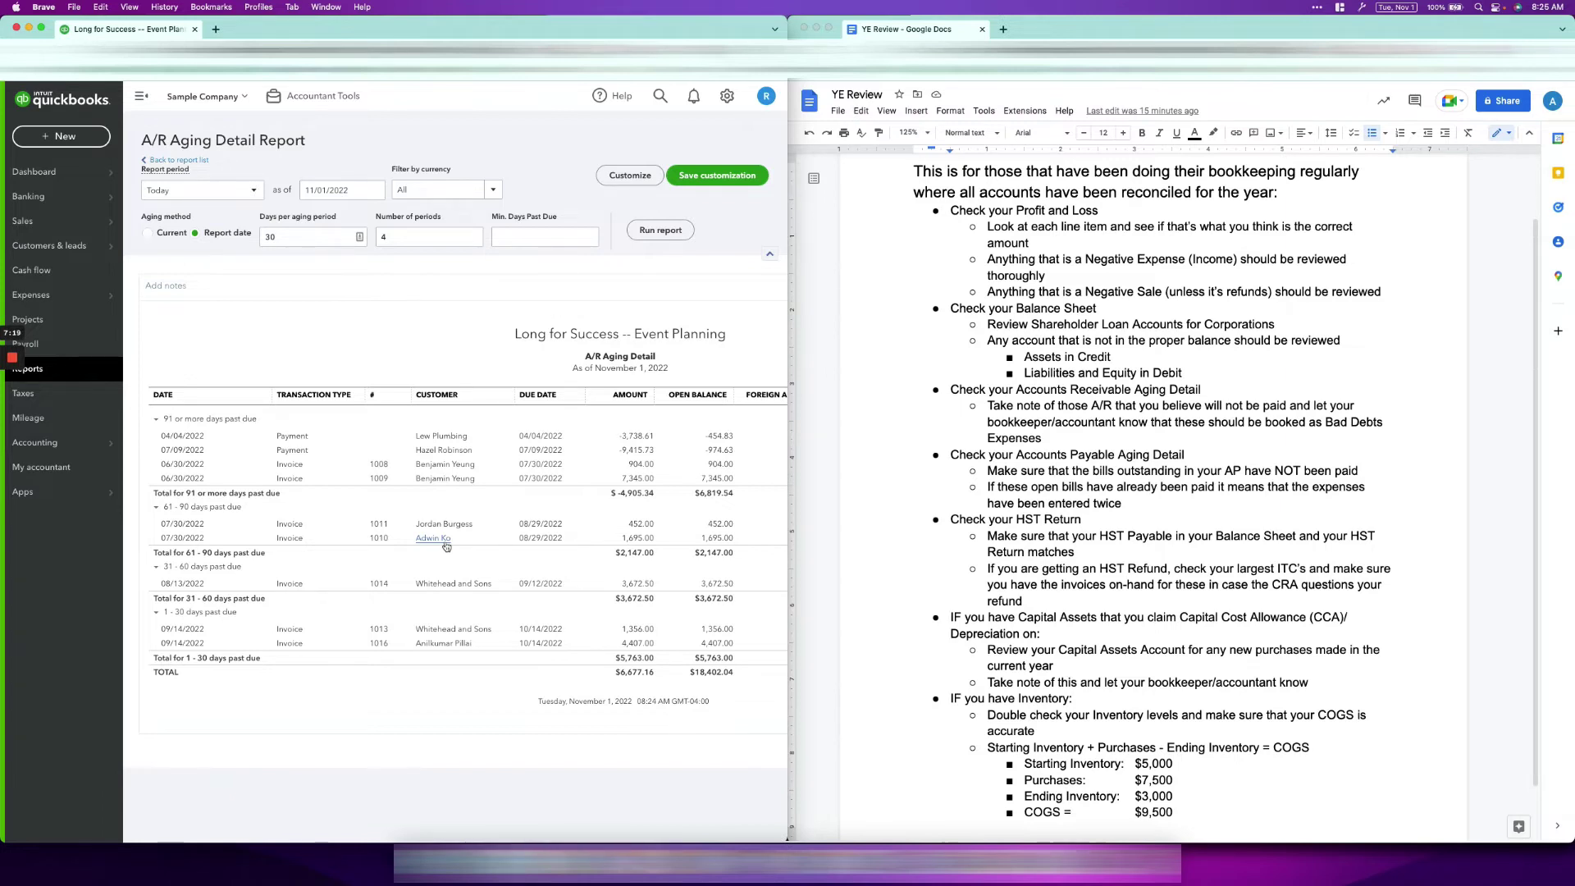
scroll(577, 544, "right", 3)
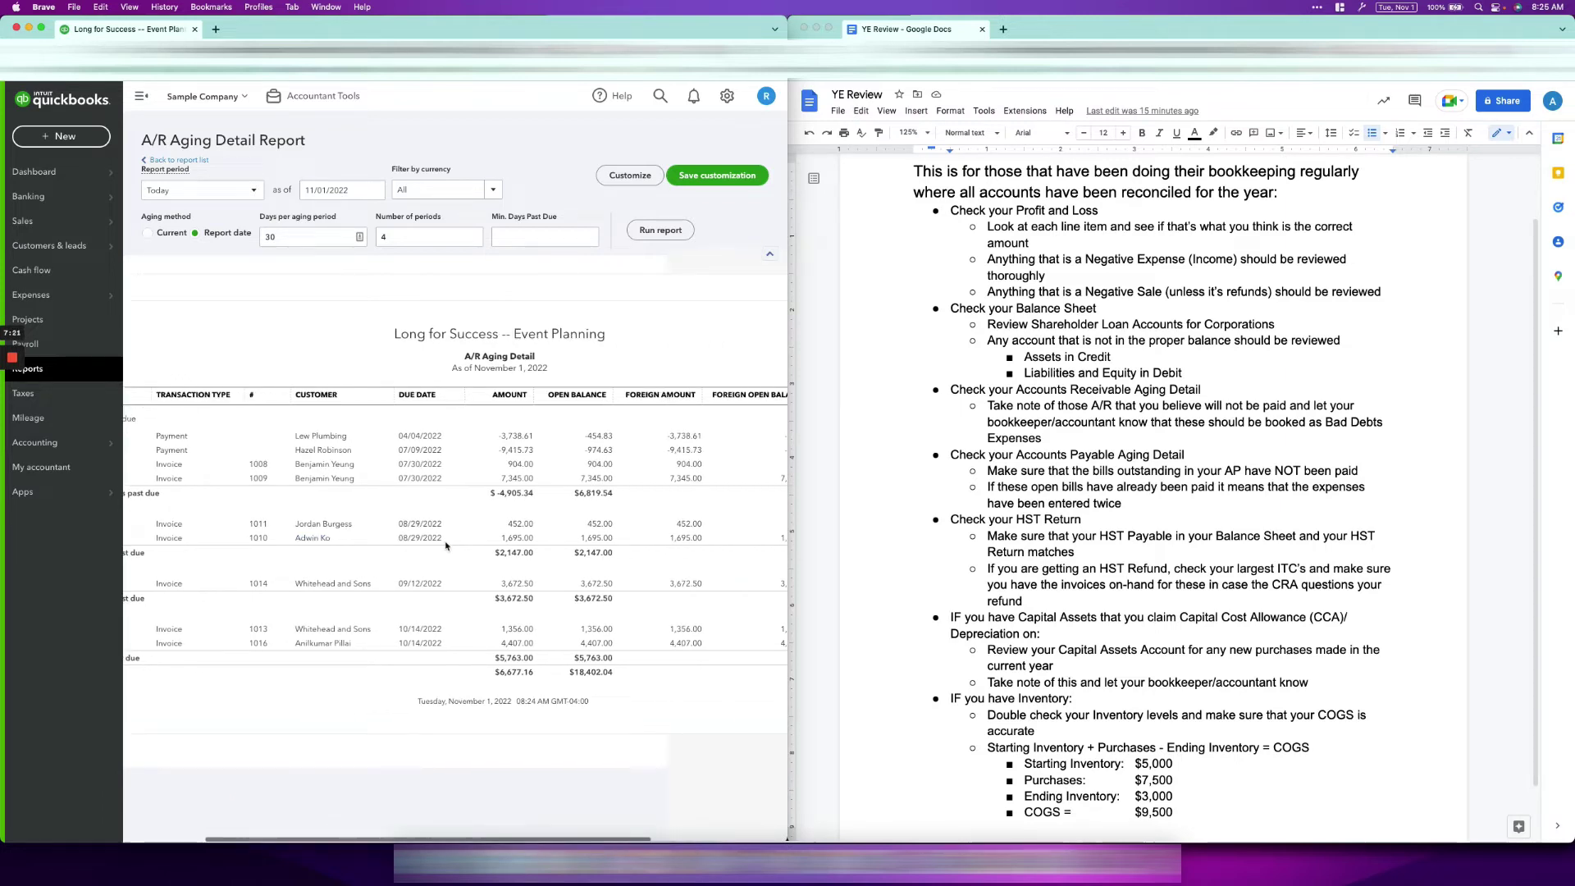
scroll(514, 548, "left", 3)
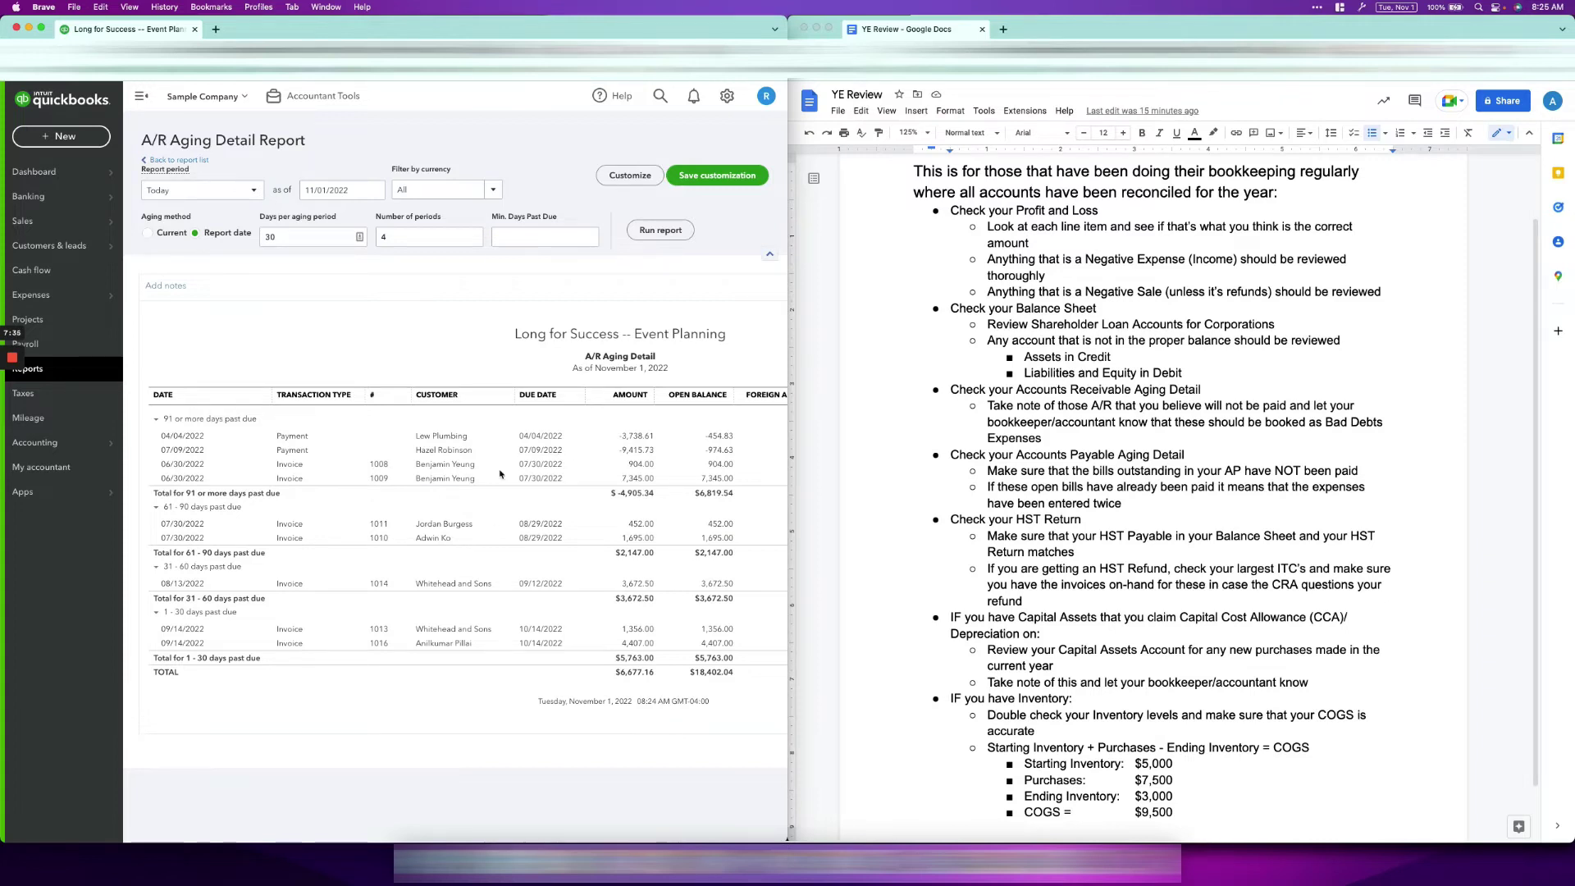
left_click(209, 164)
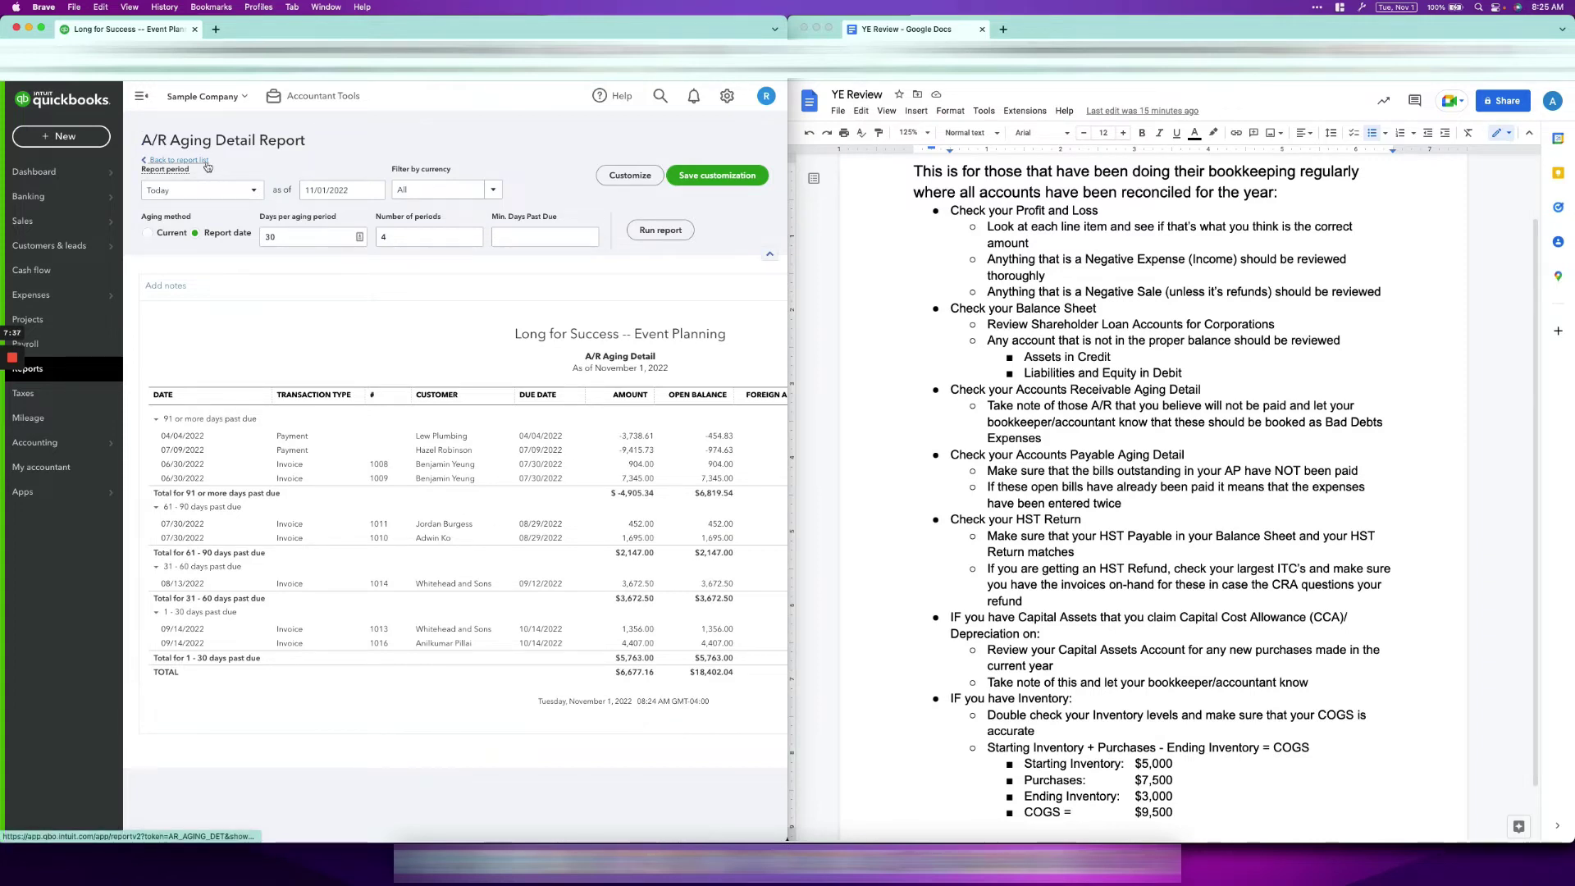
- Search the report list for "paya" and open the Accounts payable aging detail report
left_click(1127, 343)
scroll(1127, 342, "down", 1)
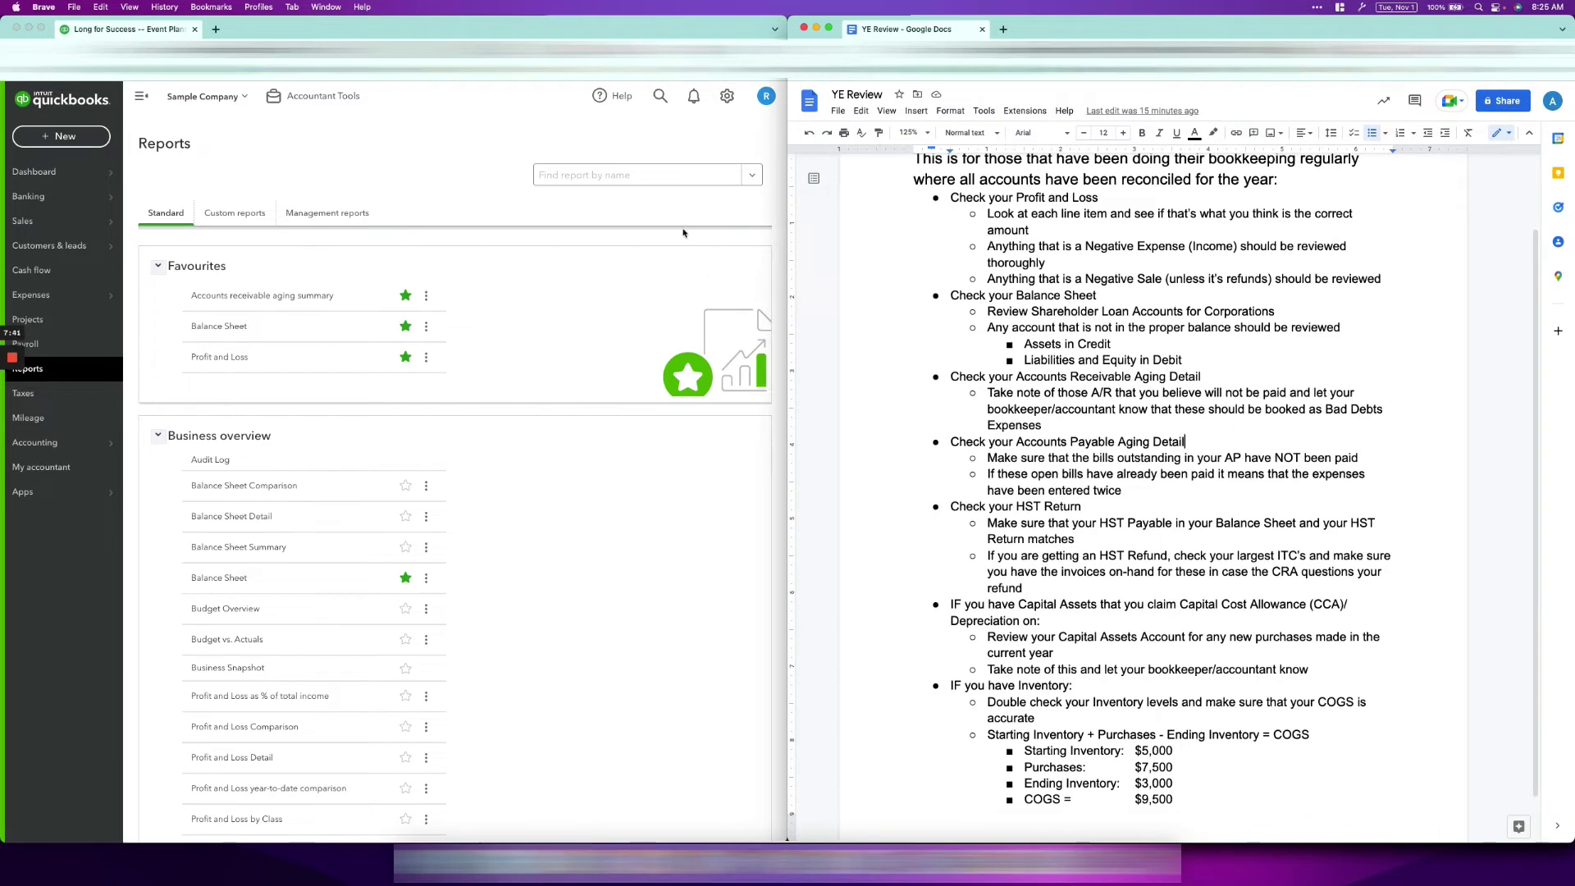
left_click(675, 182)
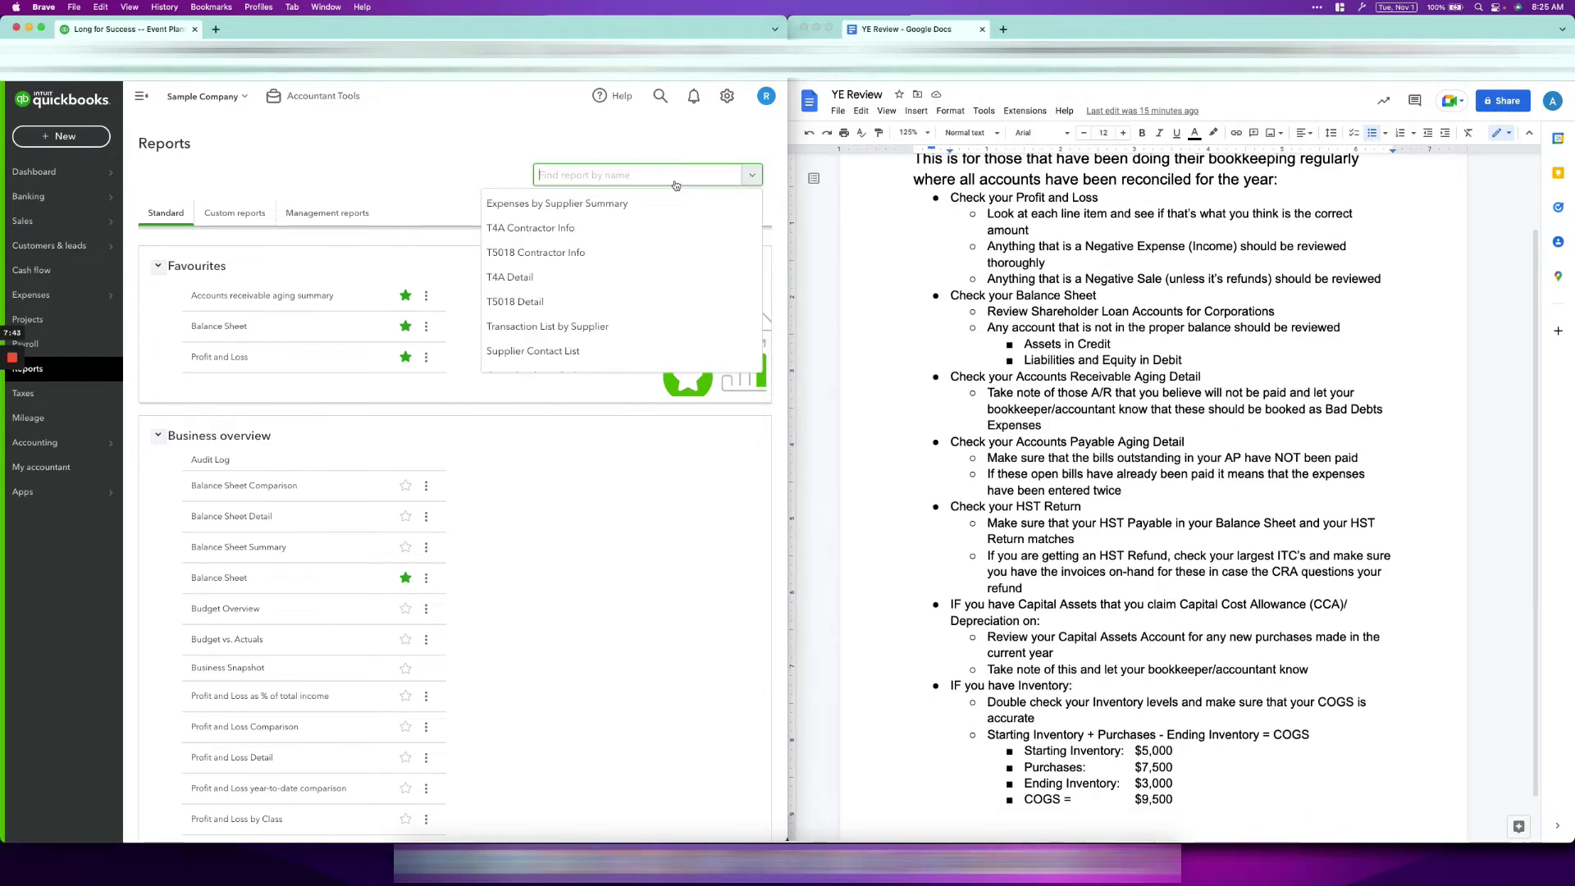
type("paya")
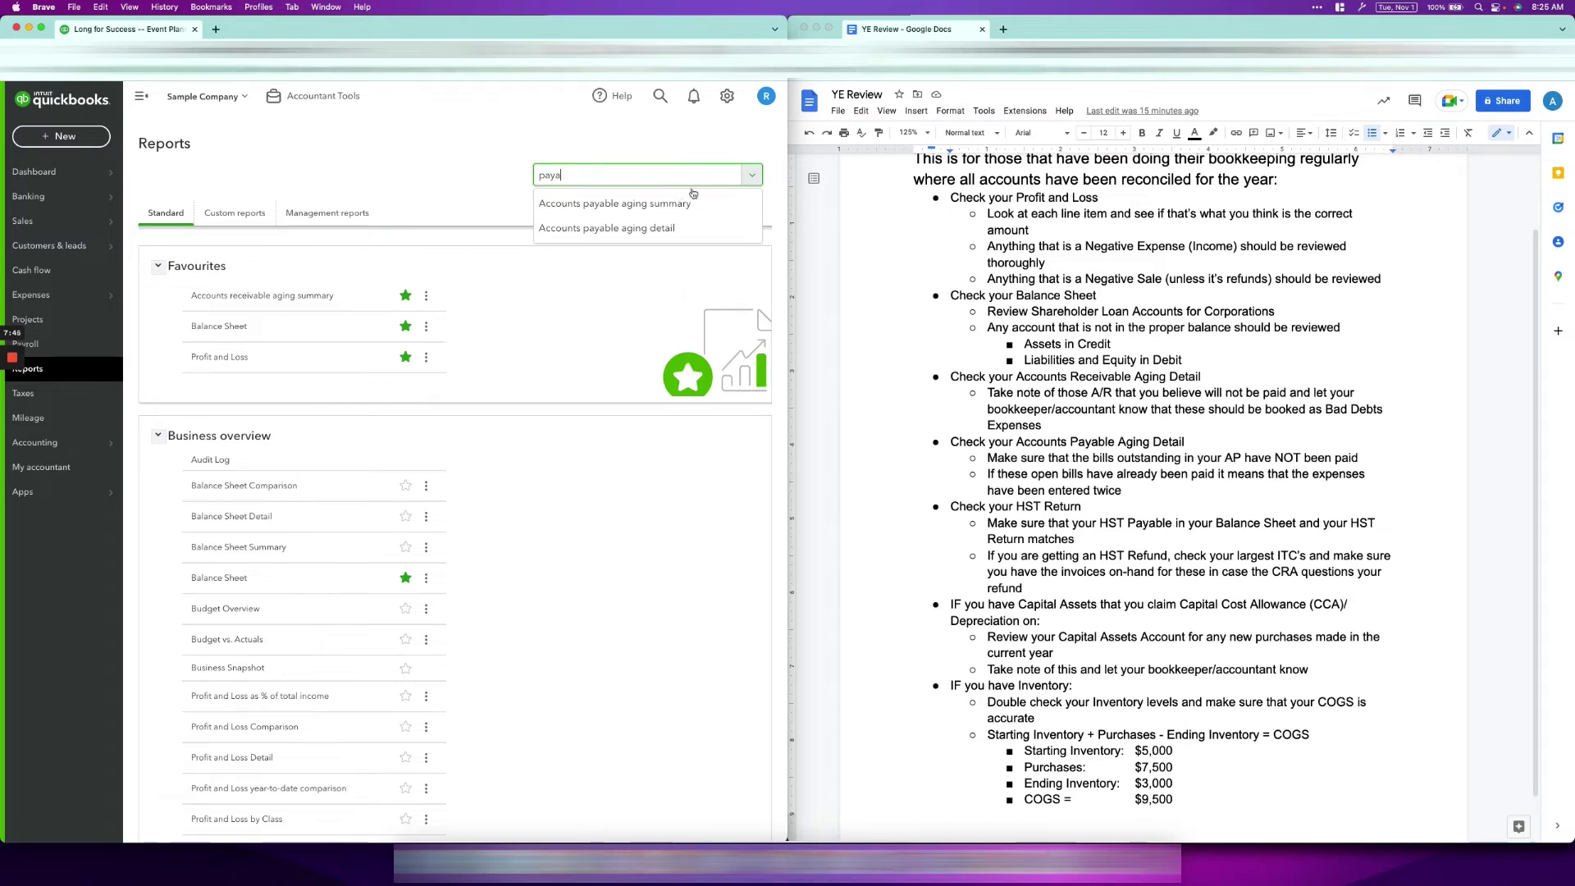
left_click(675, 226)
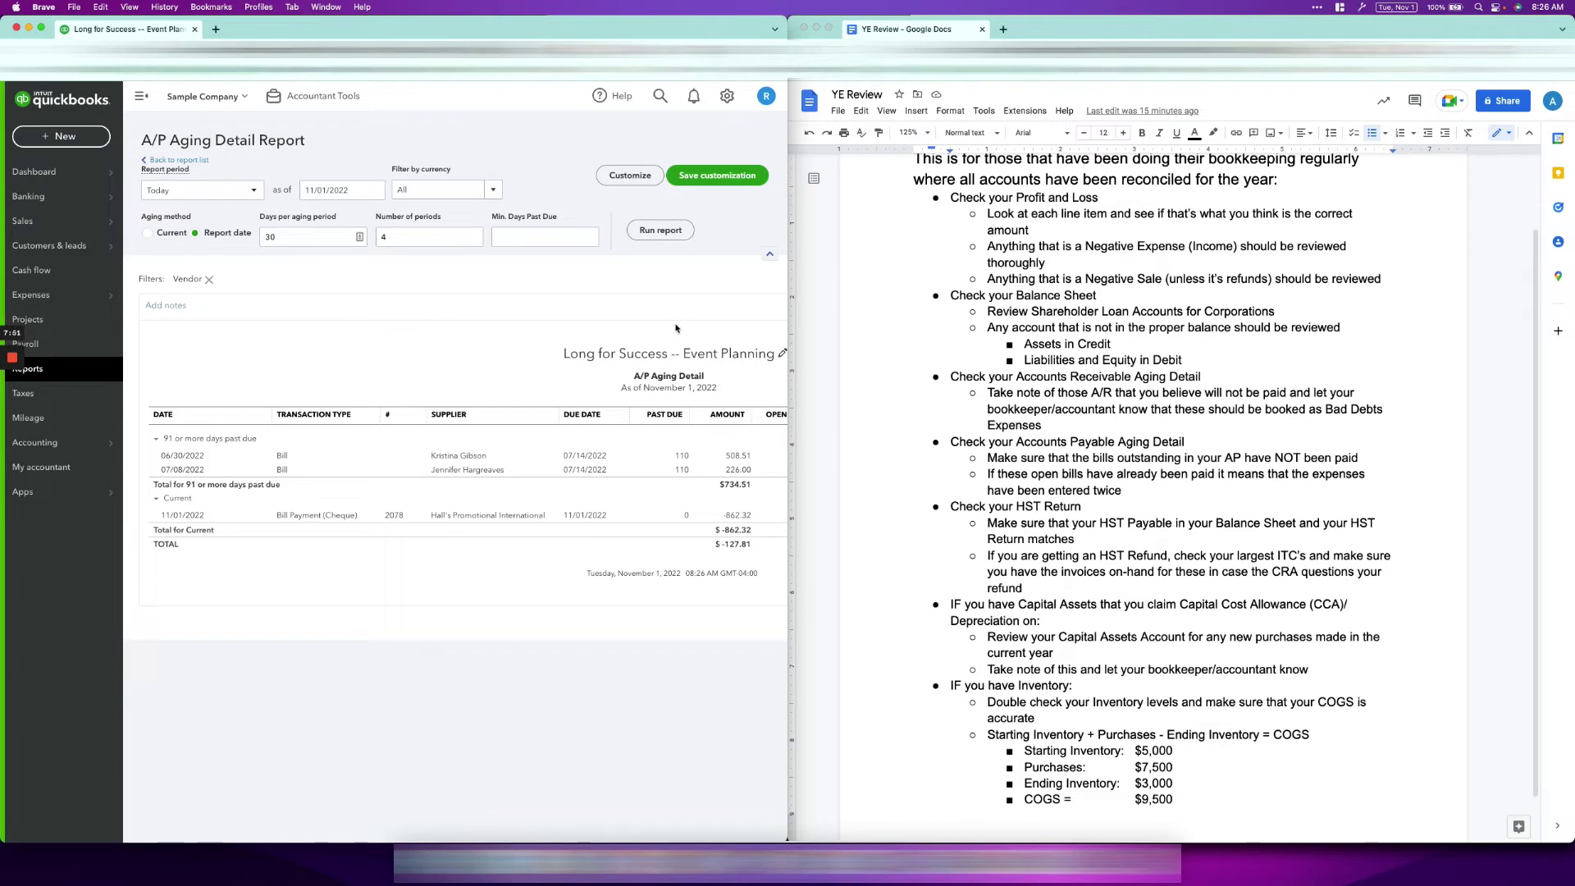
- Review the outstanding supplier bills and bill payment in the A/P Aging Detail report, then return to the report list
scroll(675, 328, "right", 1)
scroll(675, 328, "right", 3)
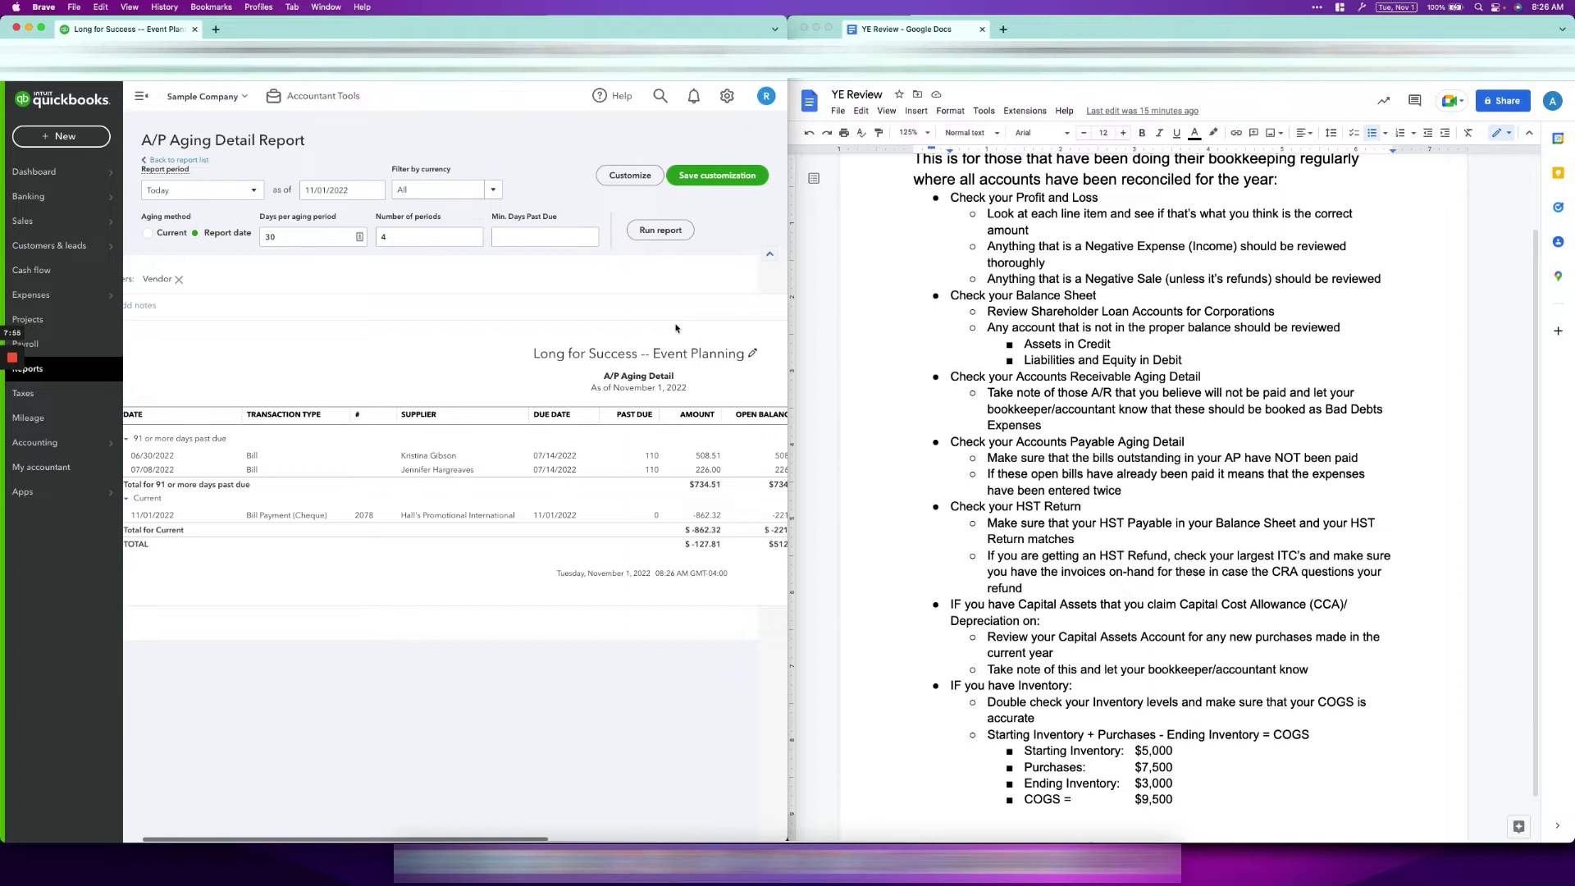
scroll(675, 328, "right", 5)
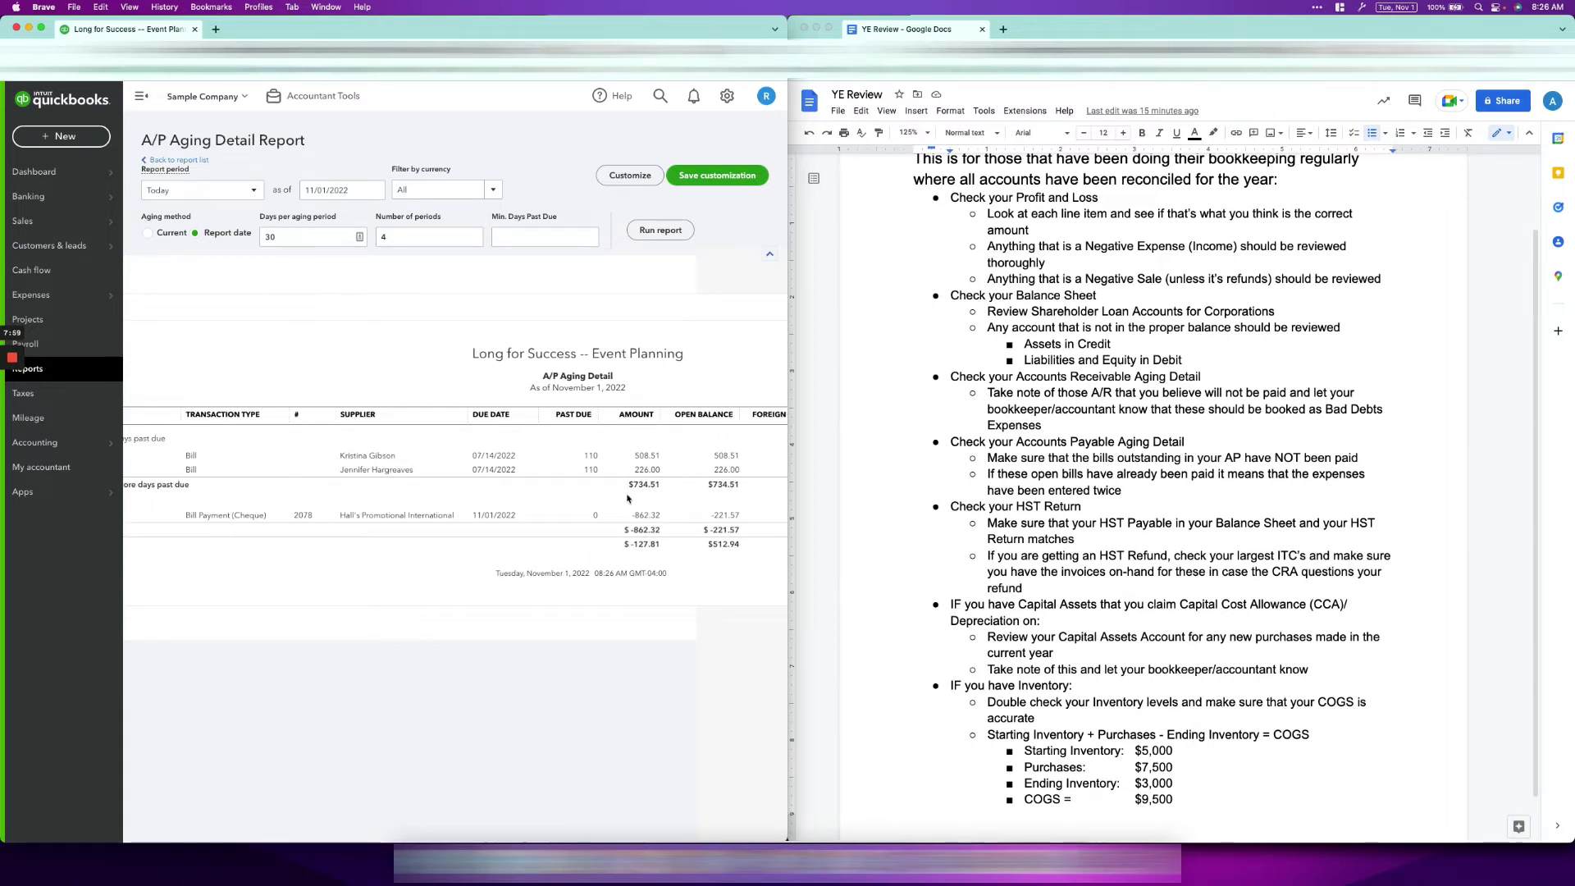
scroll(488, 478, "left", 3)
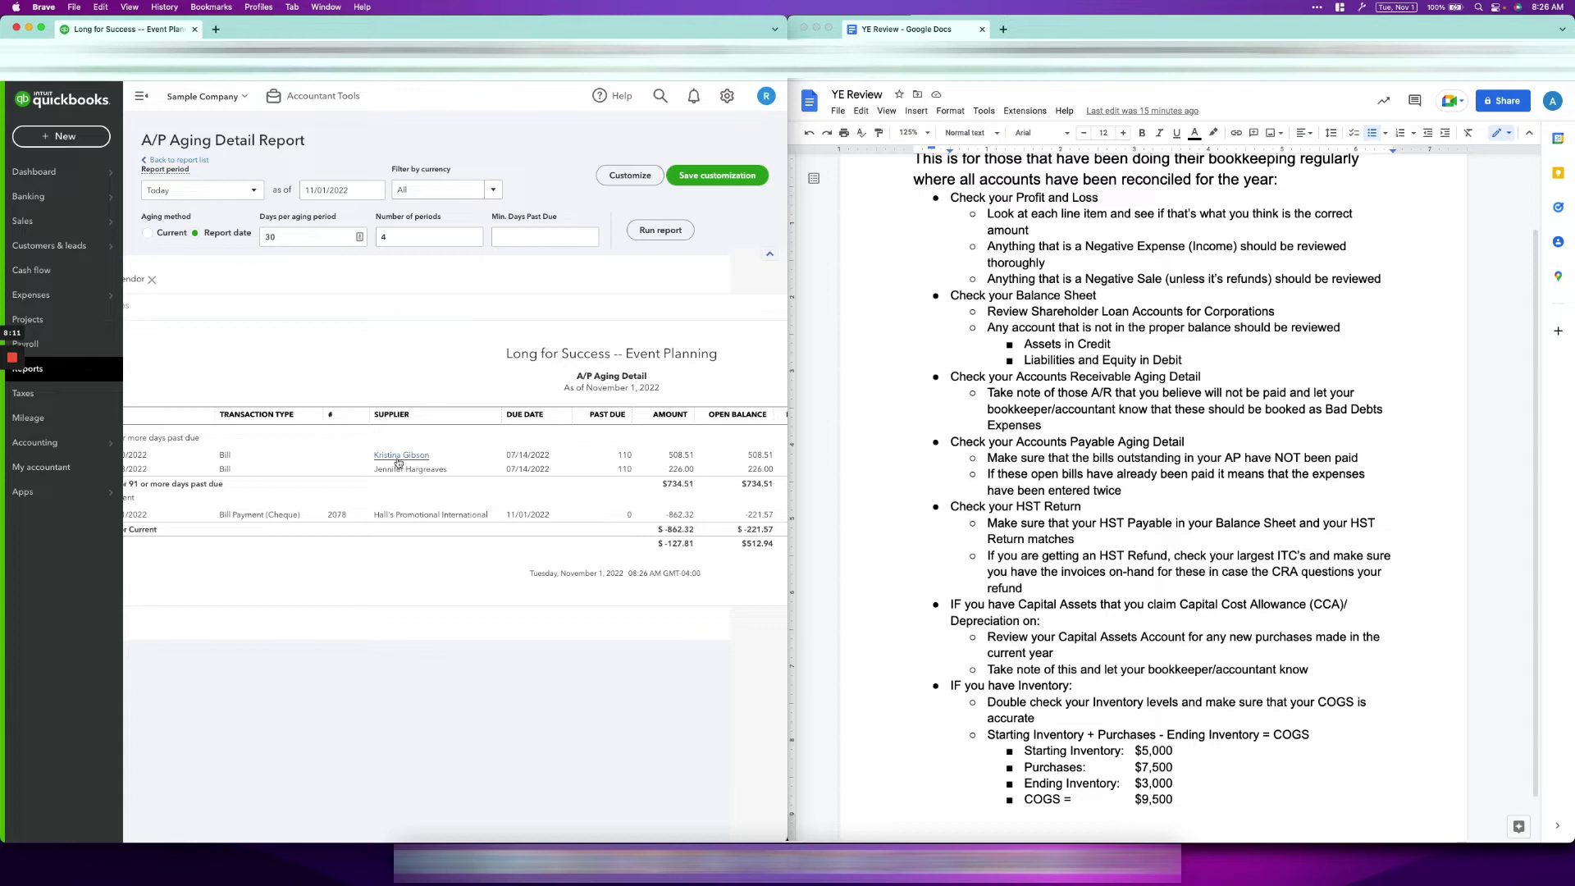
scroll(399, 464, "right", 3)
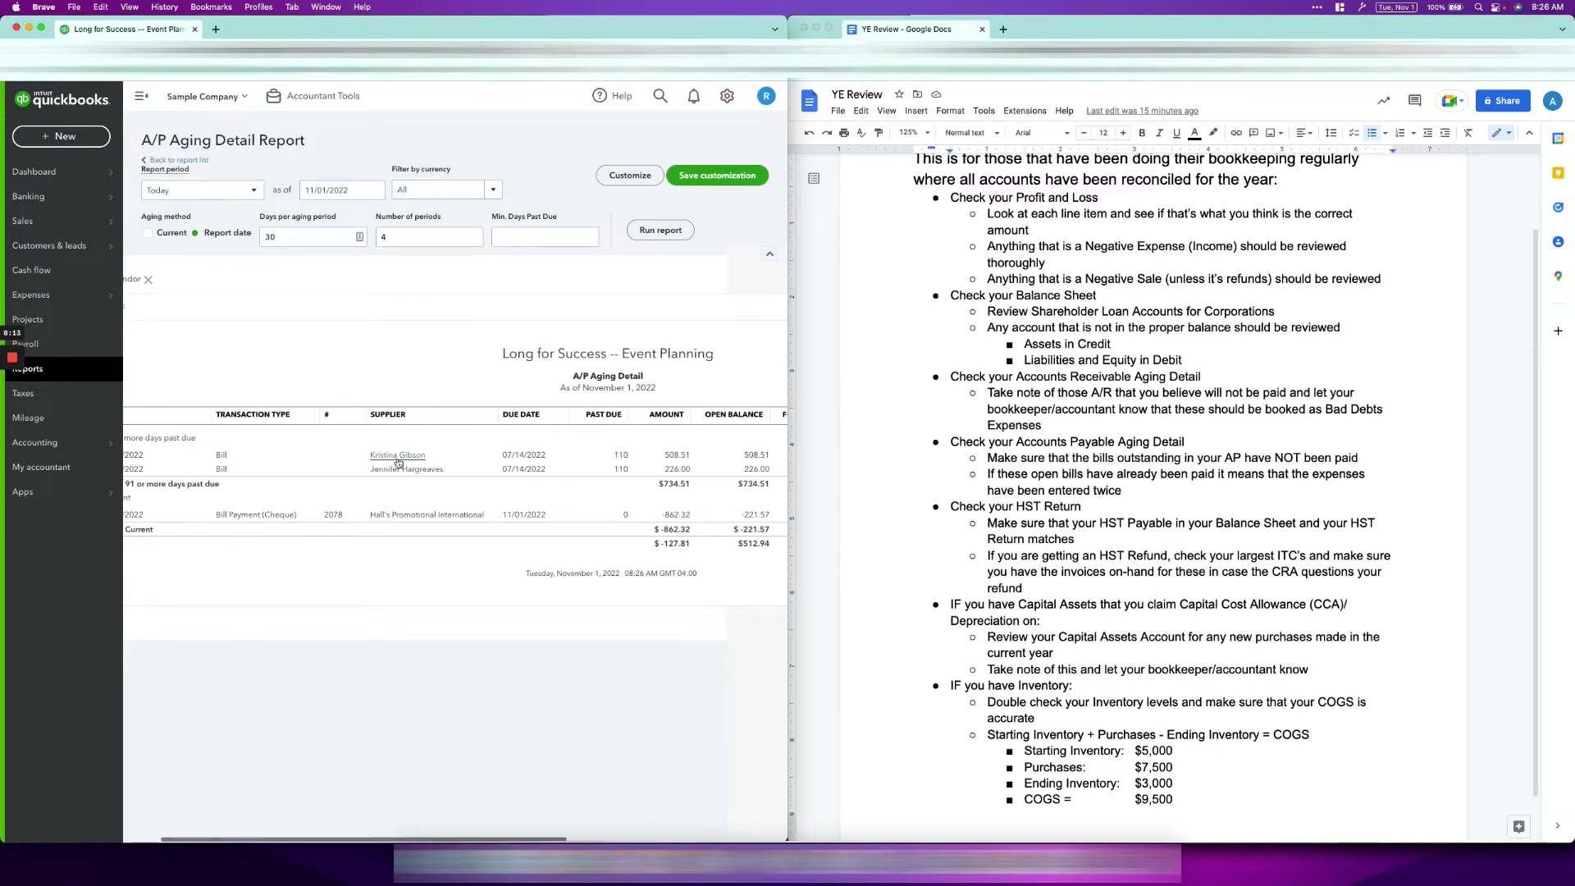
scroll(399, 463, "right", 4)
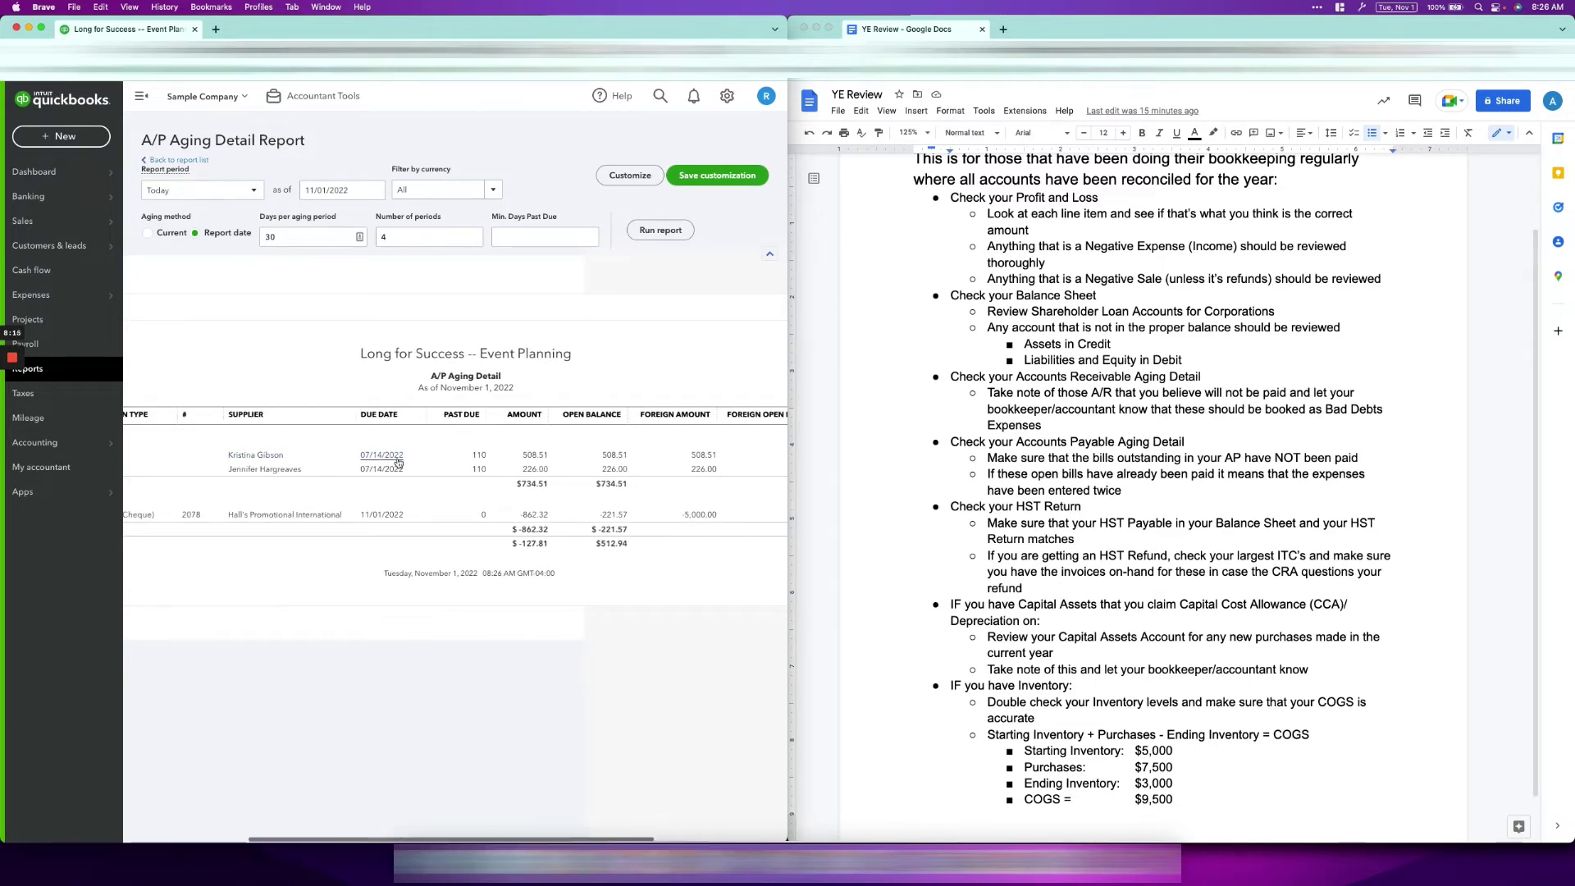
scroll(399, 463, "left", 5)
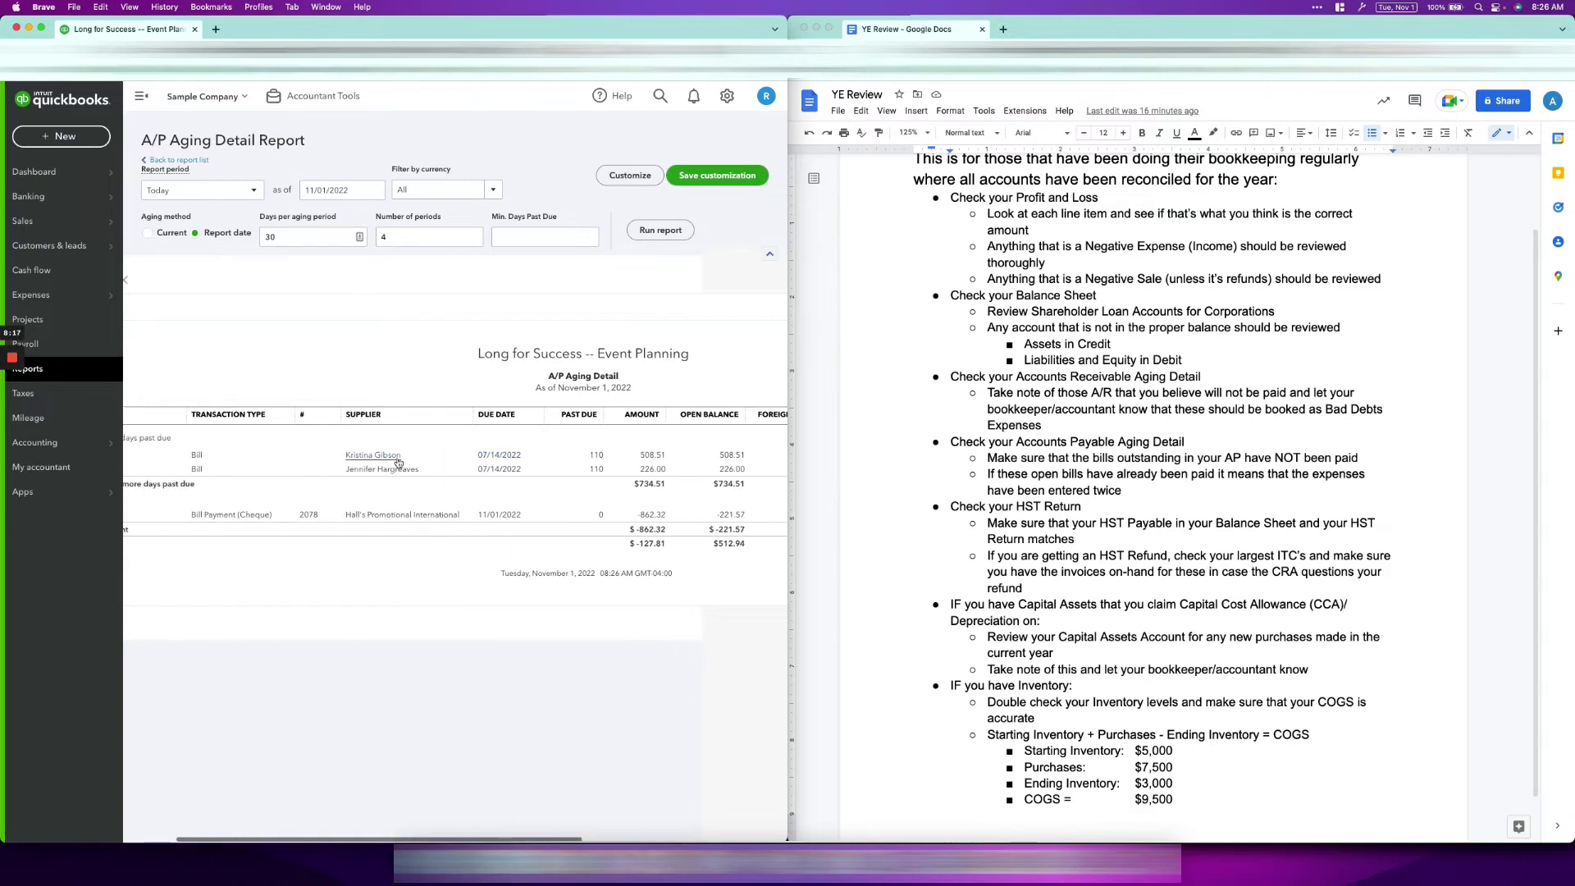
scroll(399, 464, "left", 3)
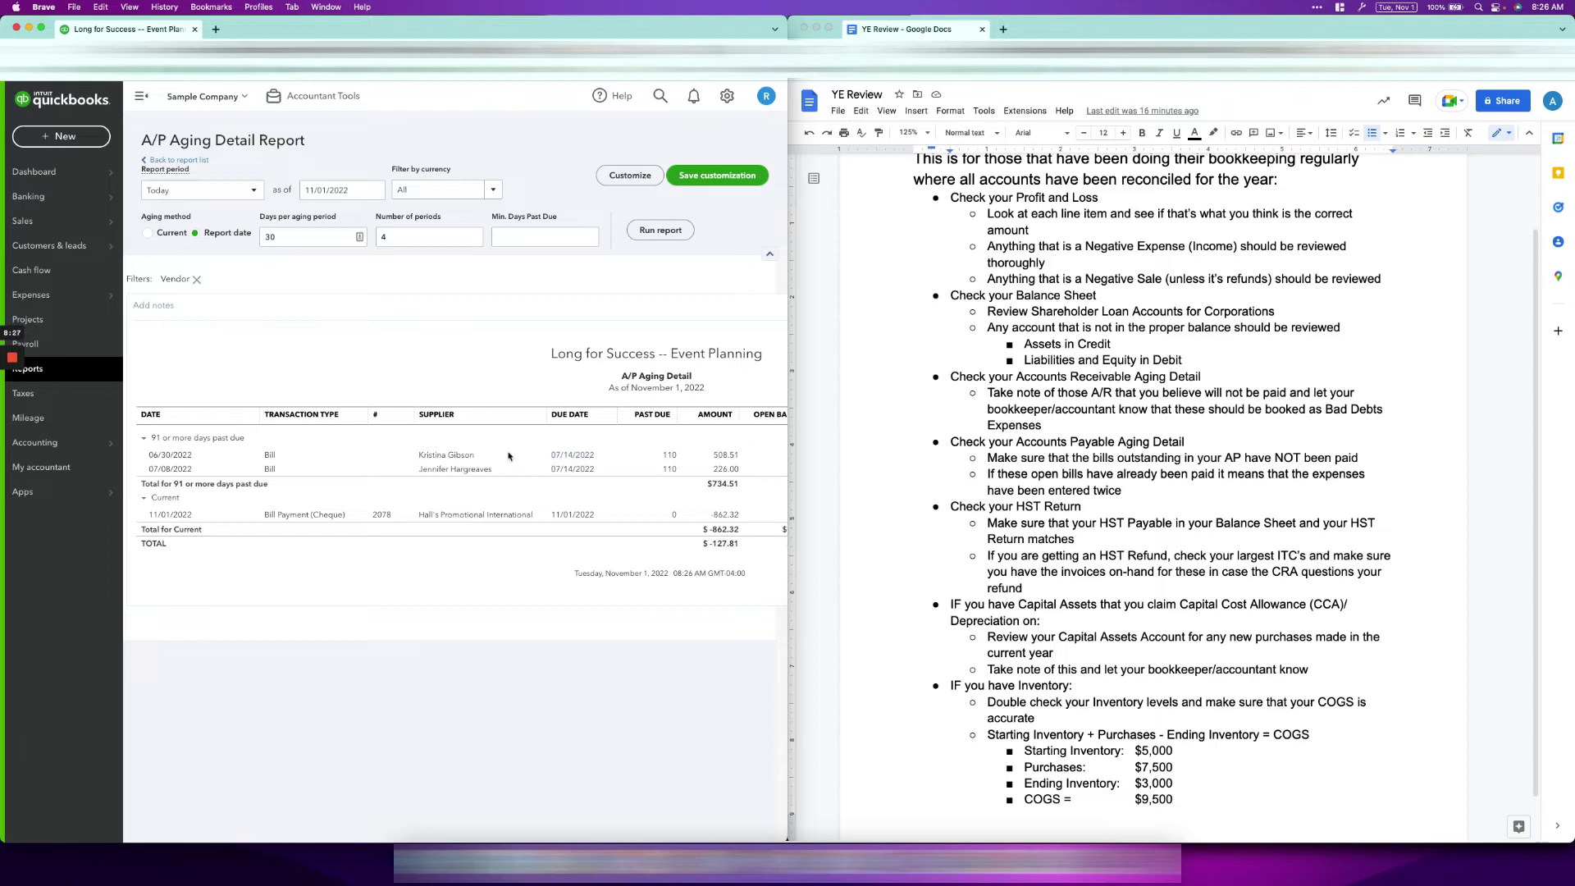
scroll(660, 469, "right", 1)
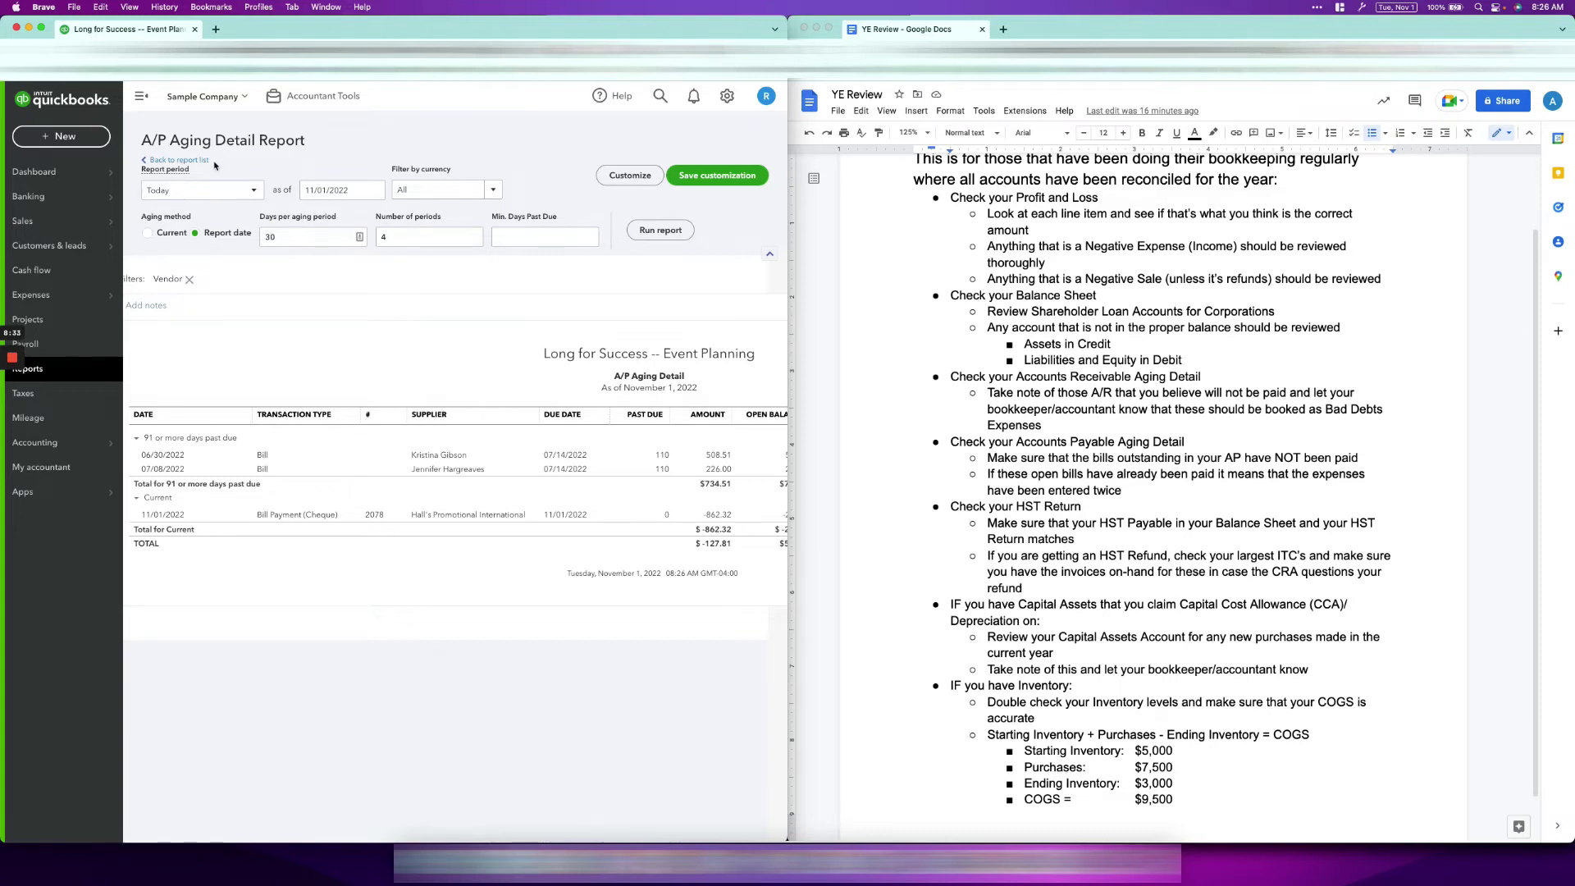
left_click(181, 160)
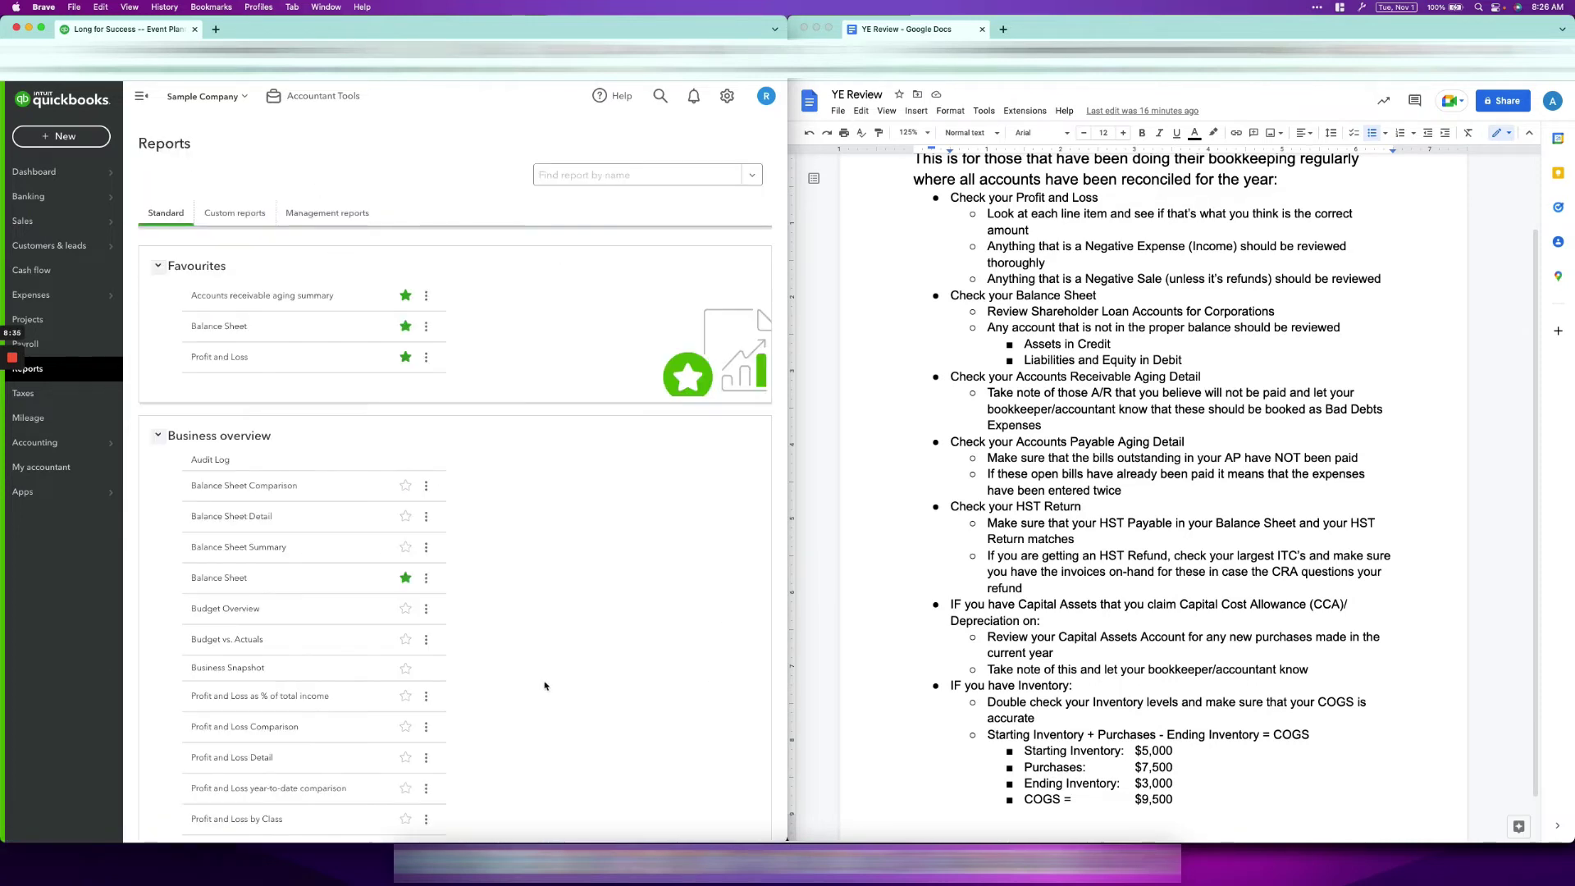
- Open the Balance Sheet report in a new browser tab and display the Sales Tax filings in the current one
left_click(1188, 443)
scroll(1331, 232, "down", 1)
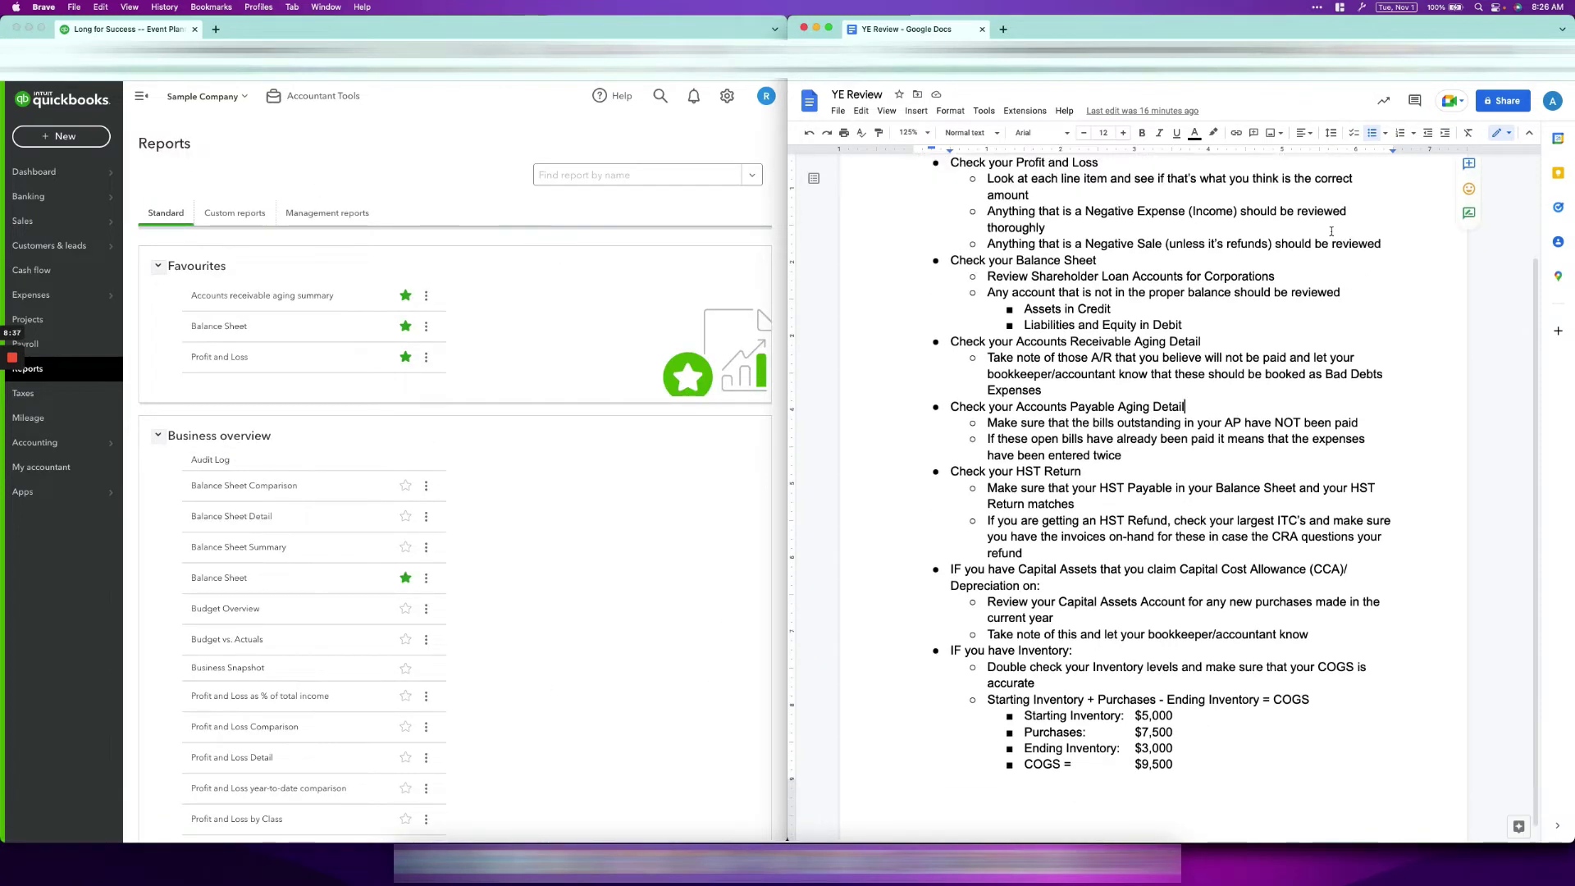
scroll(1331, 232, "down", 1)
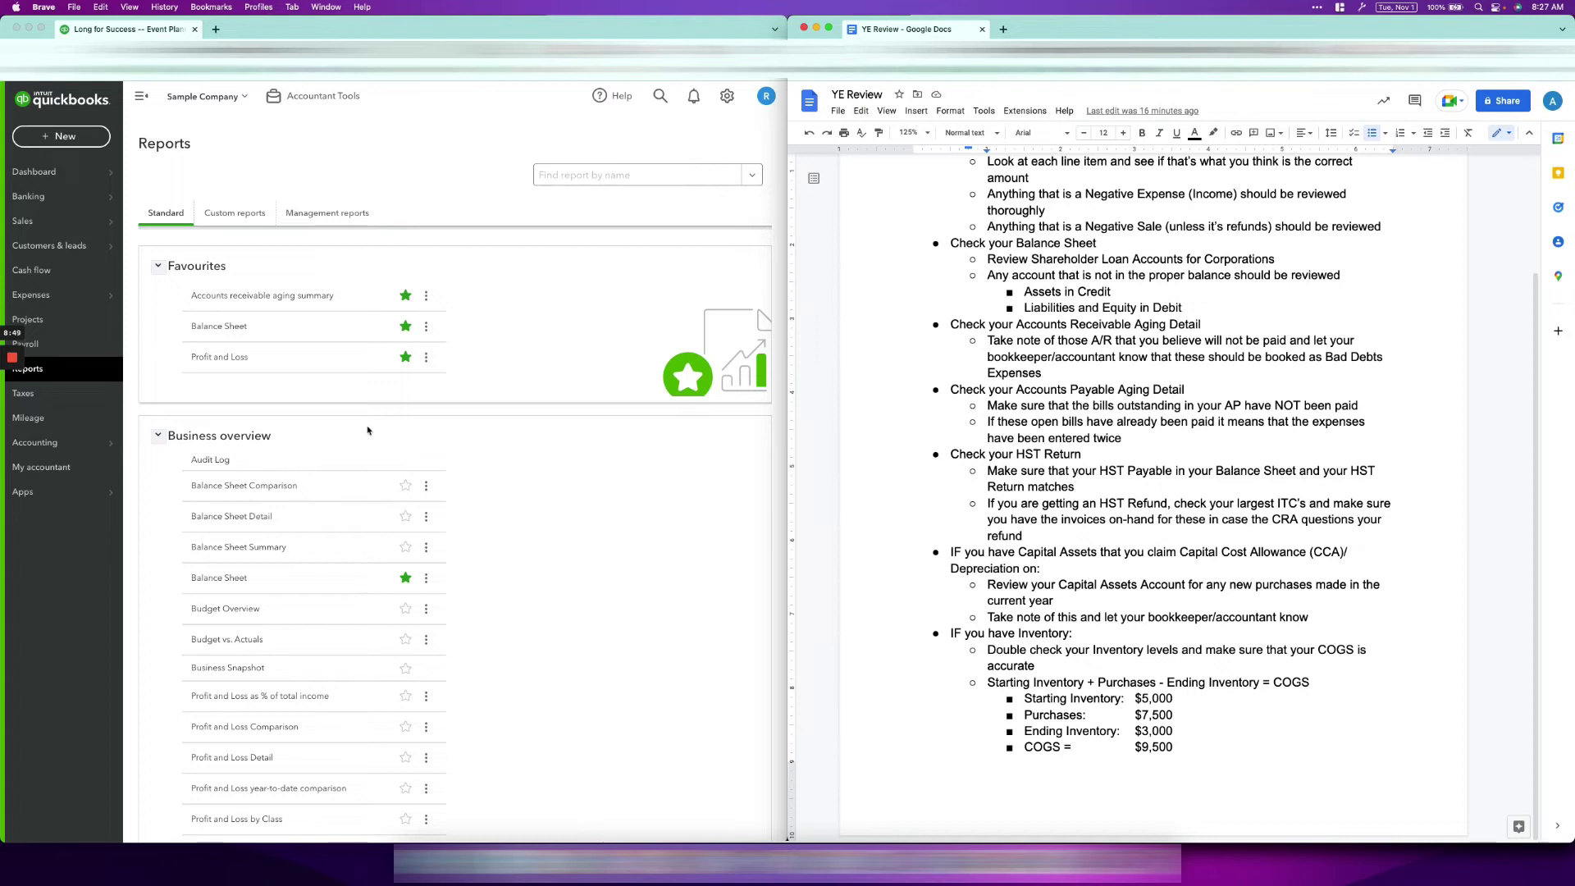
right_click(215, 326)
left_click(271, 333)
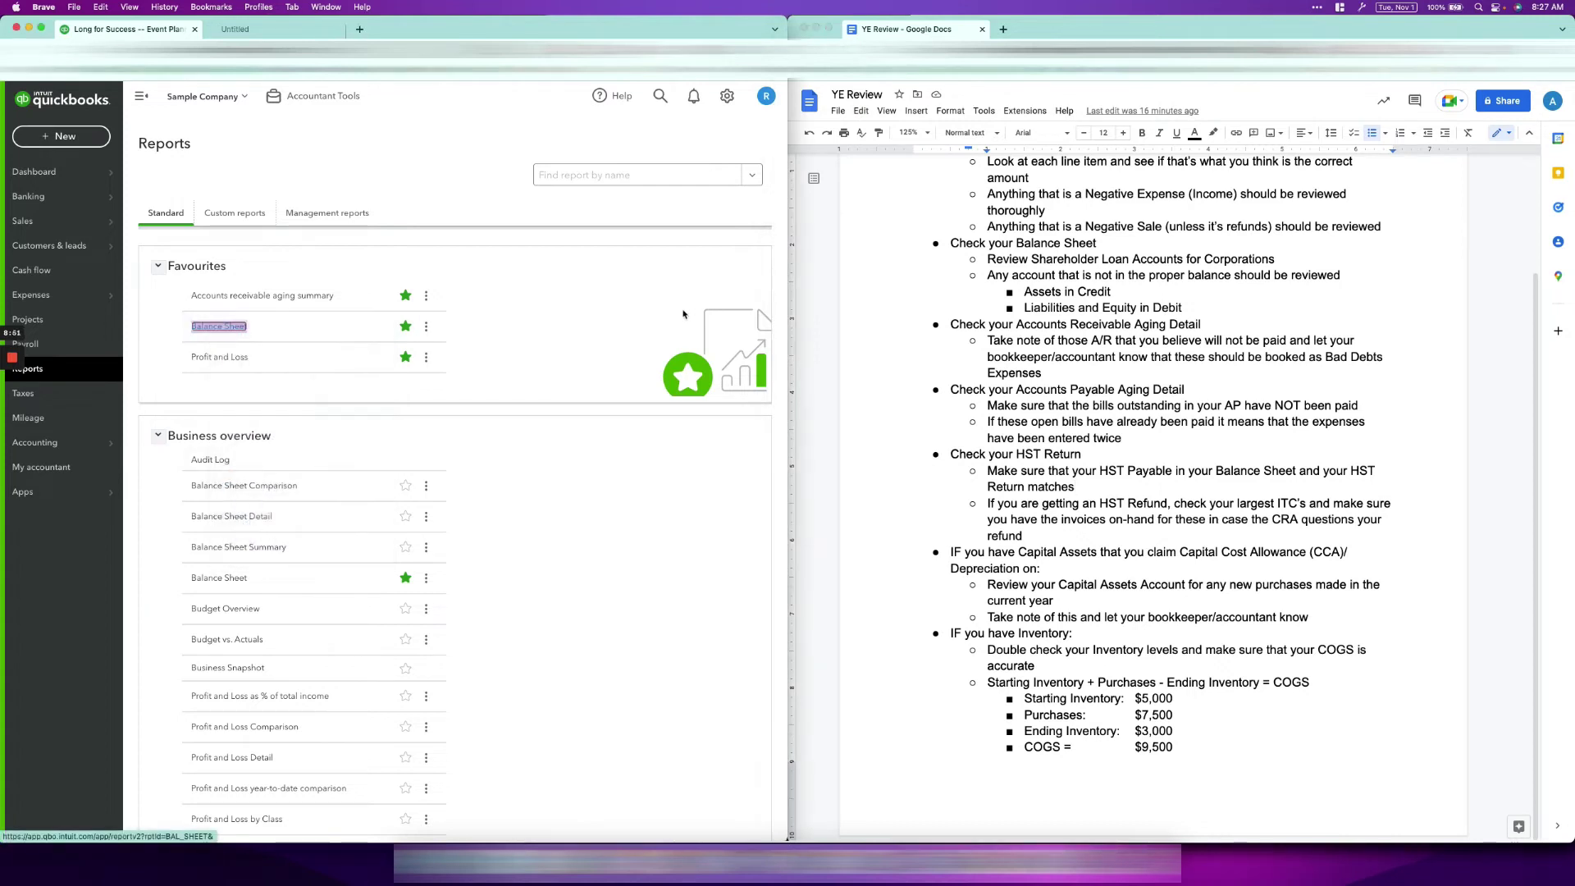
left_click(82, 395)
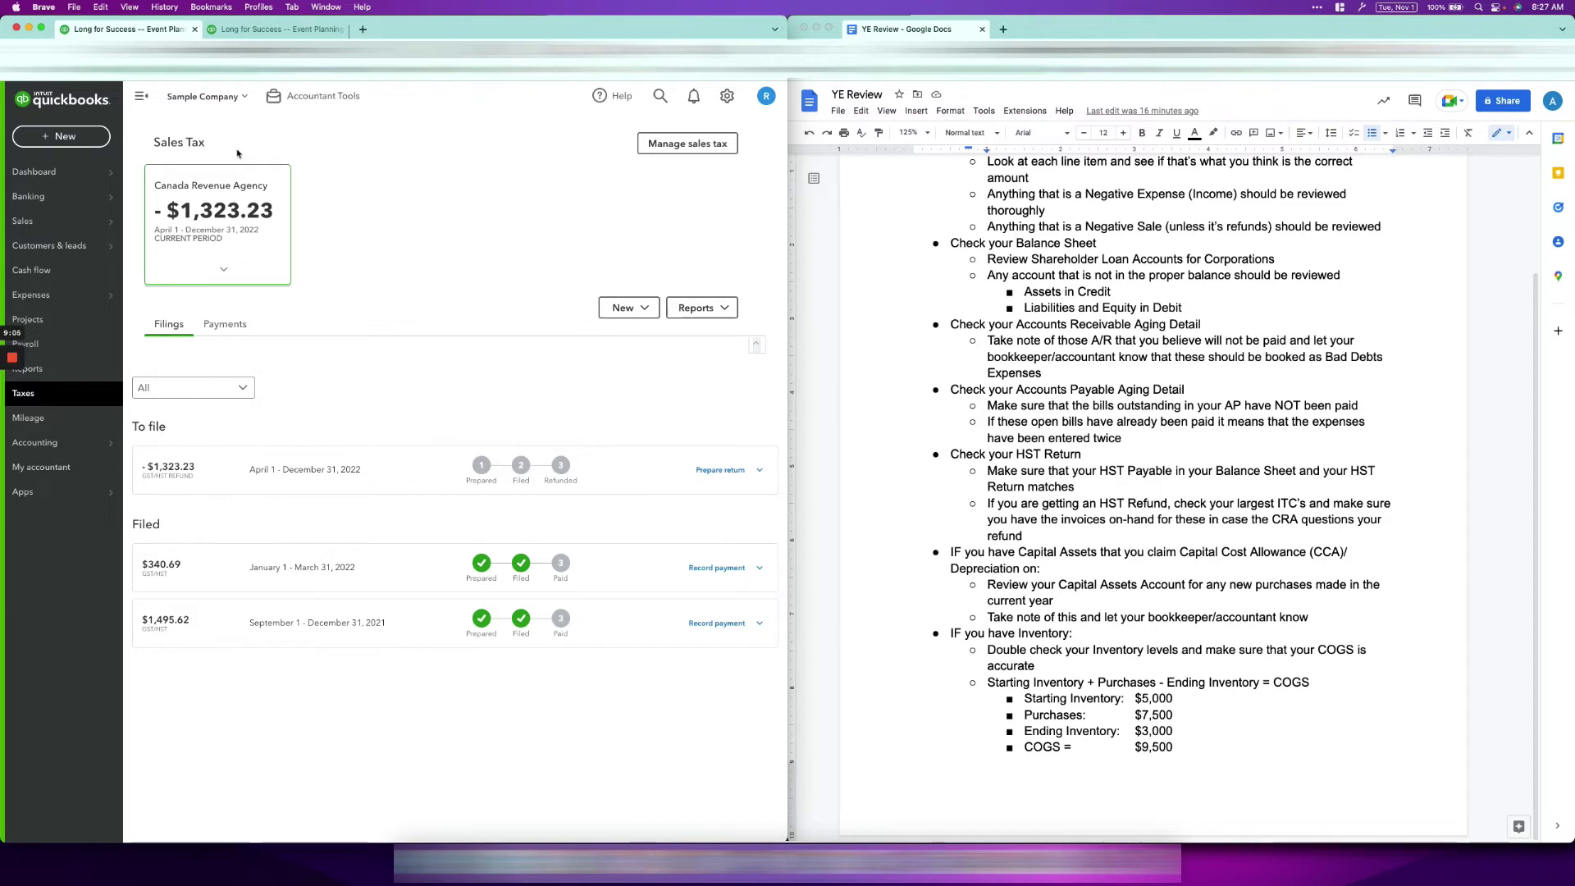
- Check the GST/HST Payable balance in the year-to-date Balance Sheet report
left_click(279, 28)
scroll(618, 274, "down", 1)
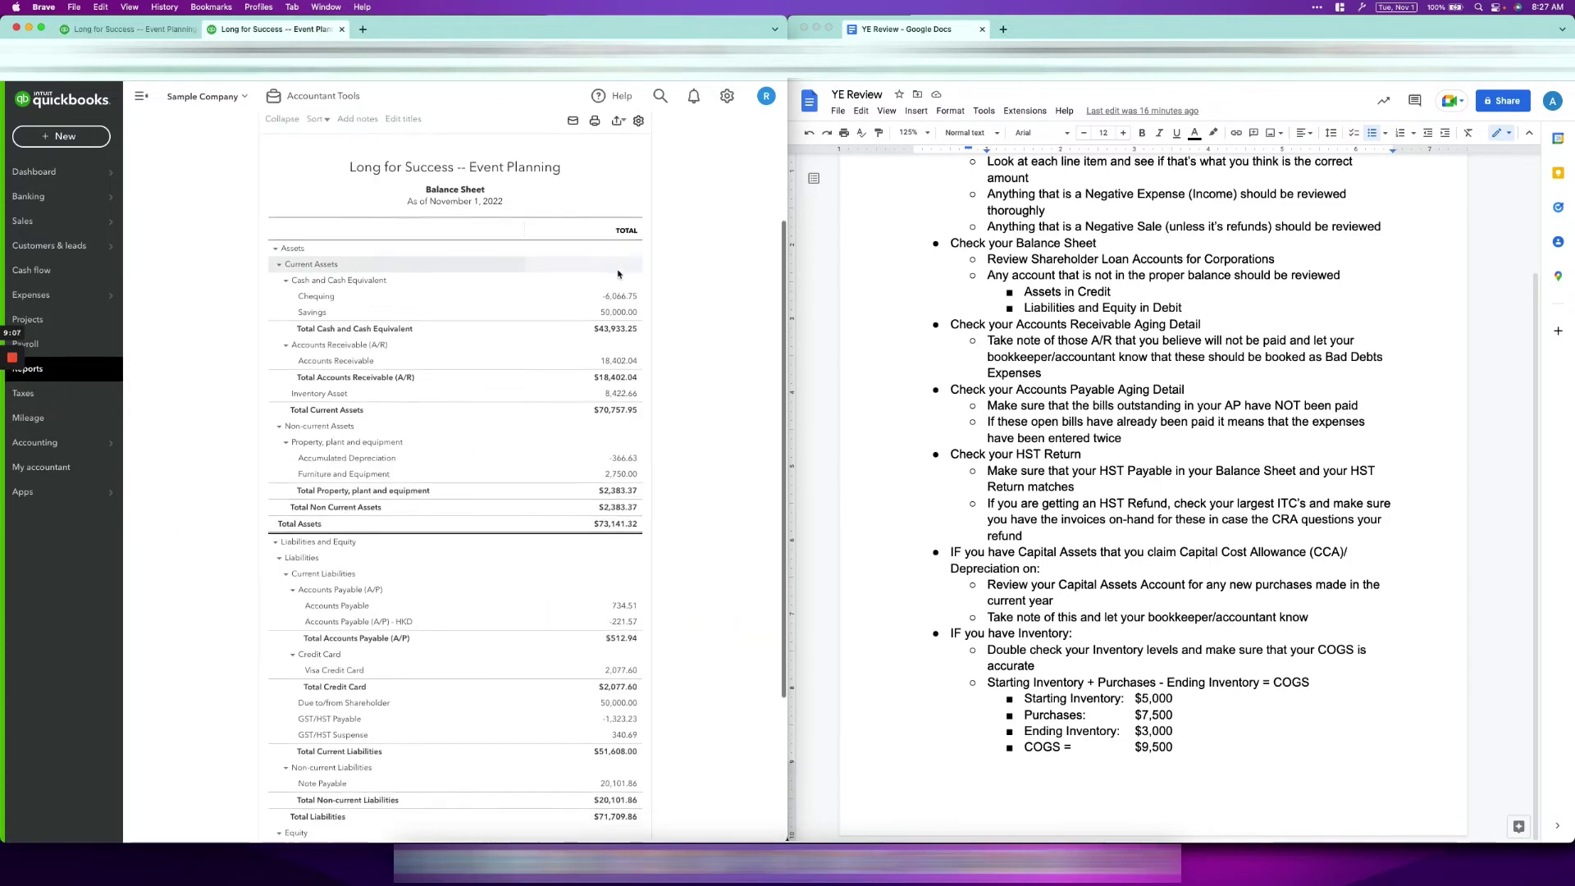
scroll(618, 274, "up", 2)
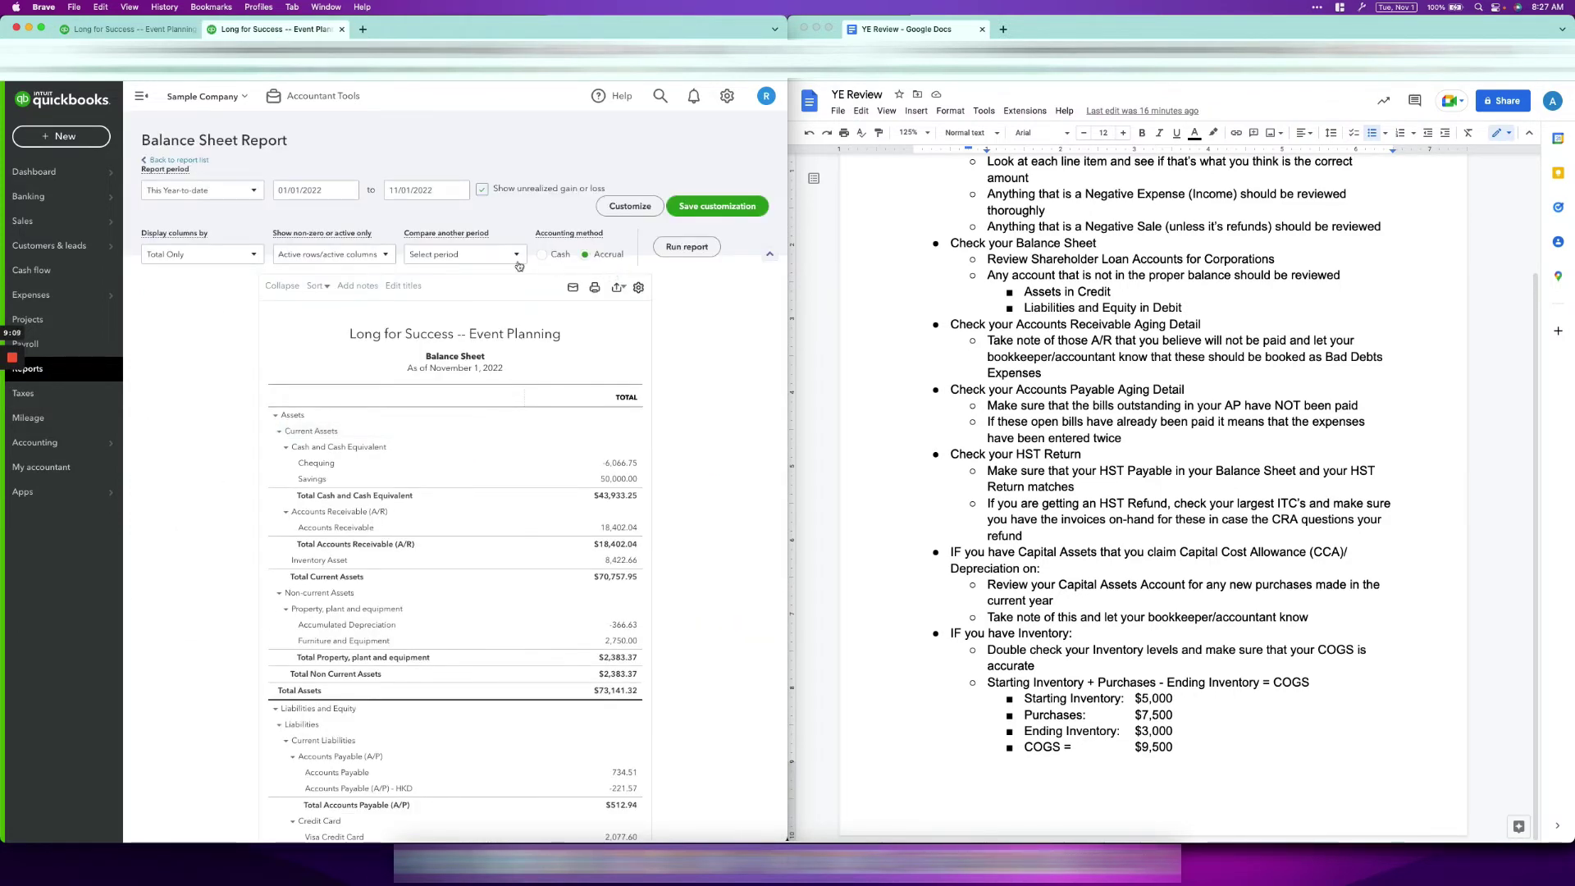
left_click(255, 192)
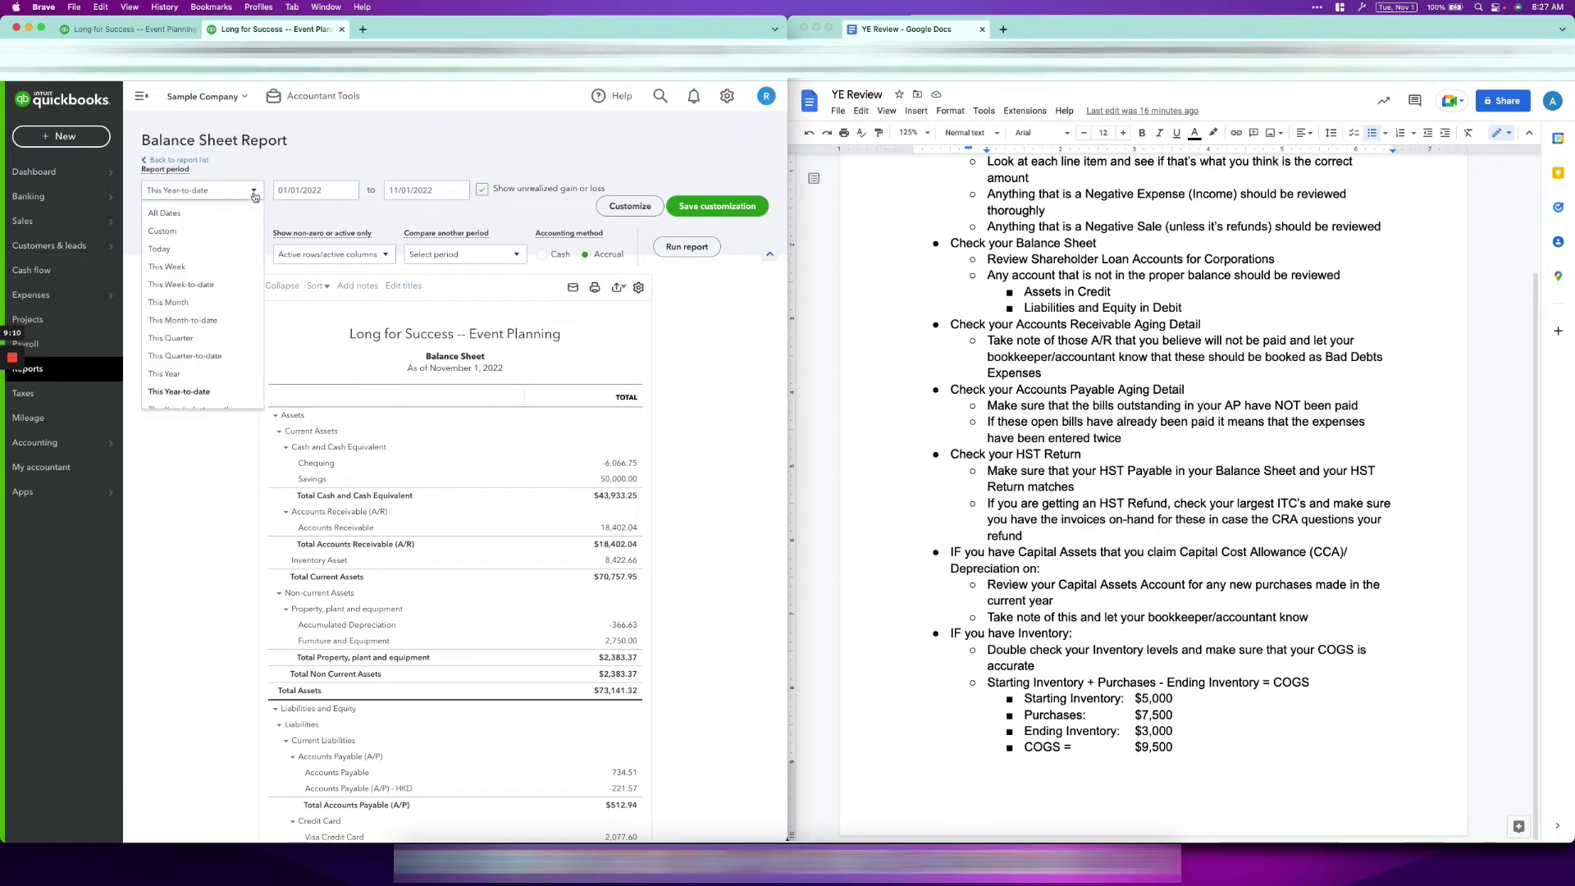
left_click(234, 393)
scroll(671, 678, "down", 3)
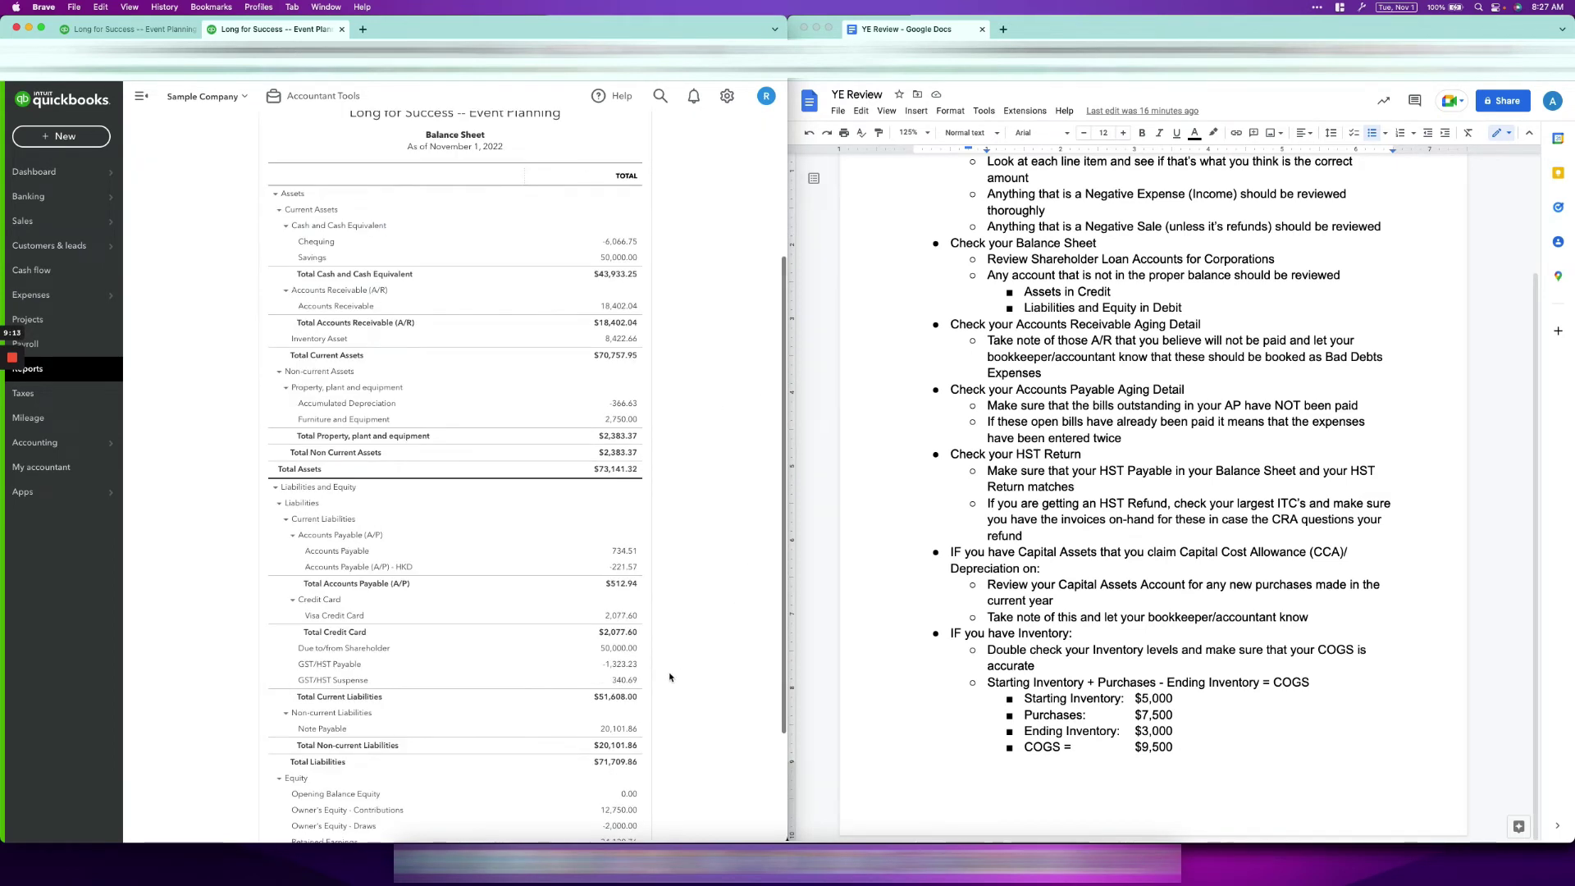
scroll(661, 669, "up", 3)
scroll(631, 685, "down", 3)
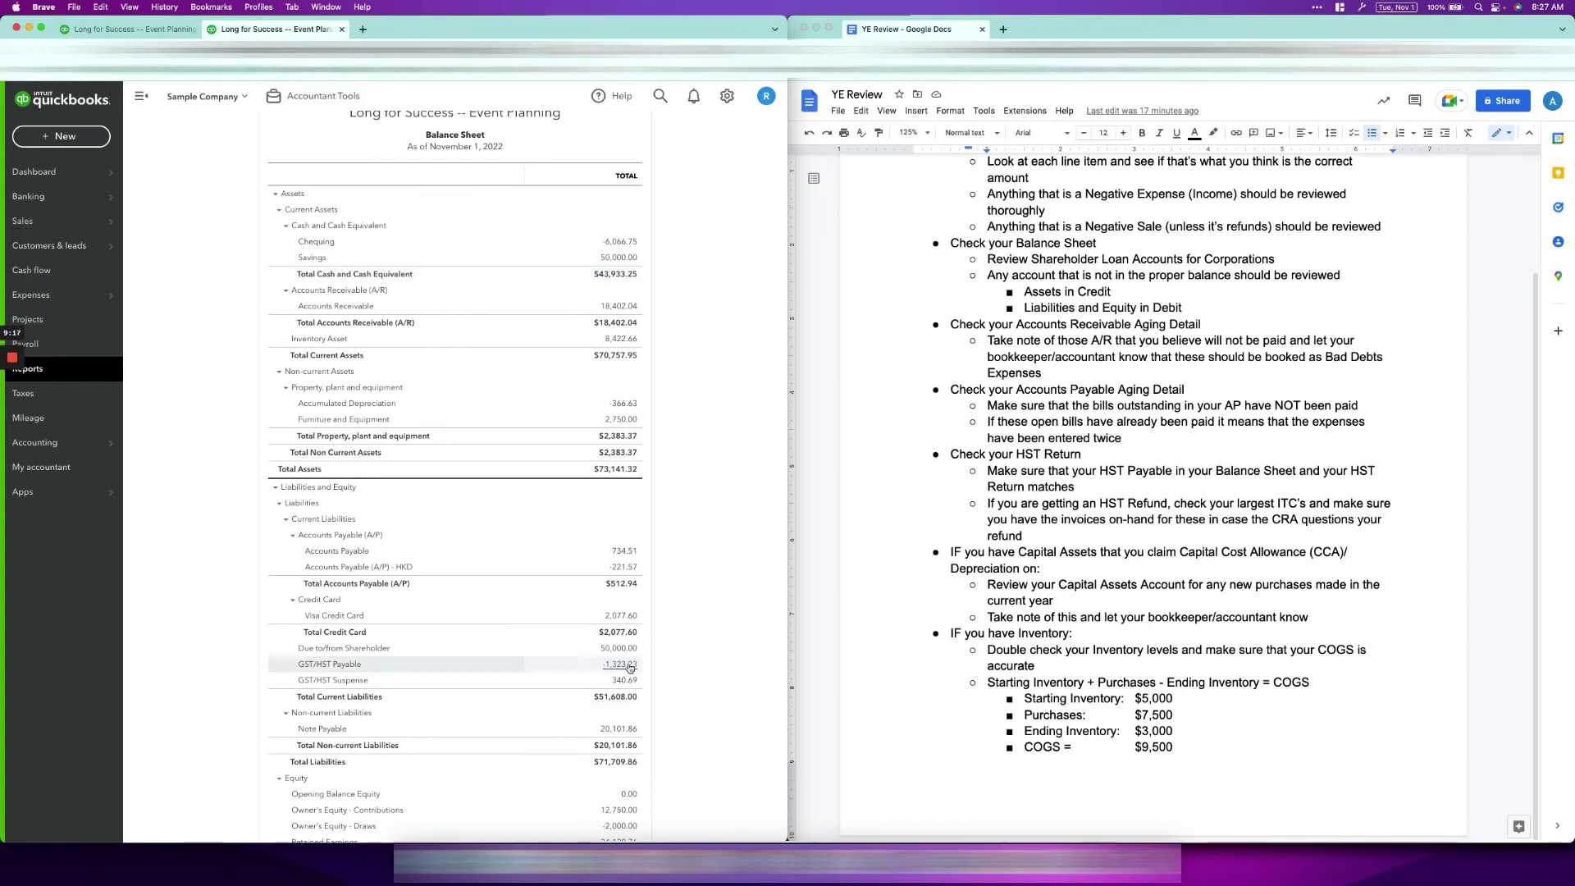
- Set the Balance Sheet's report period to This Year and run the report again
scroll(379, 285, "up", 3)
left_click(246, 192)
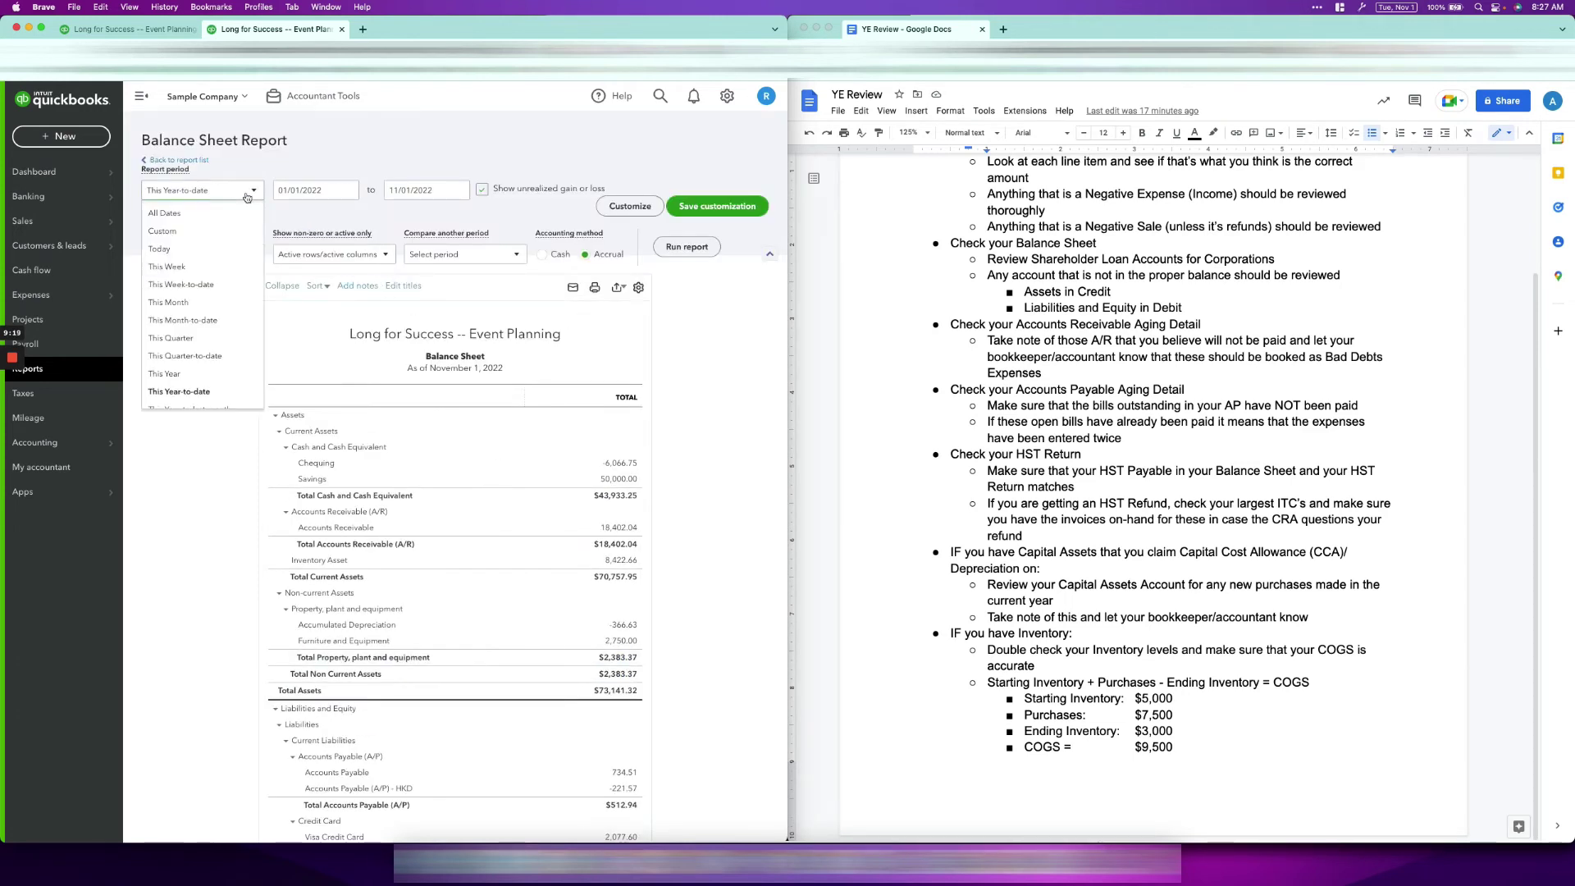
left_click(234, 373)
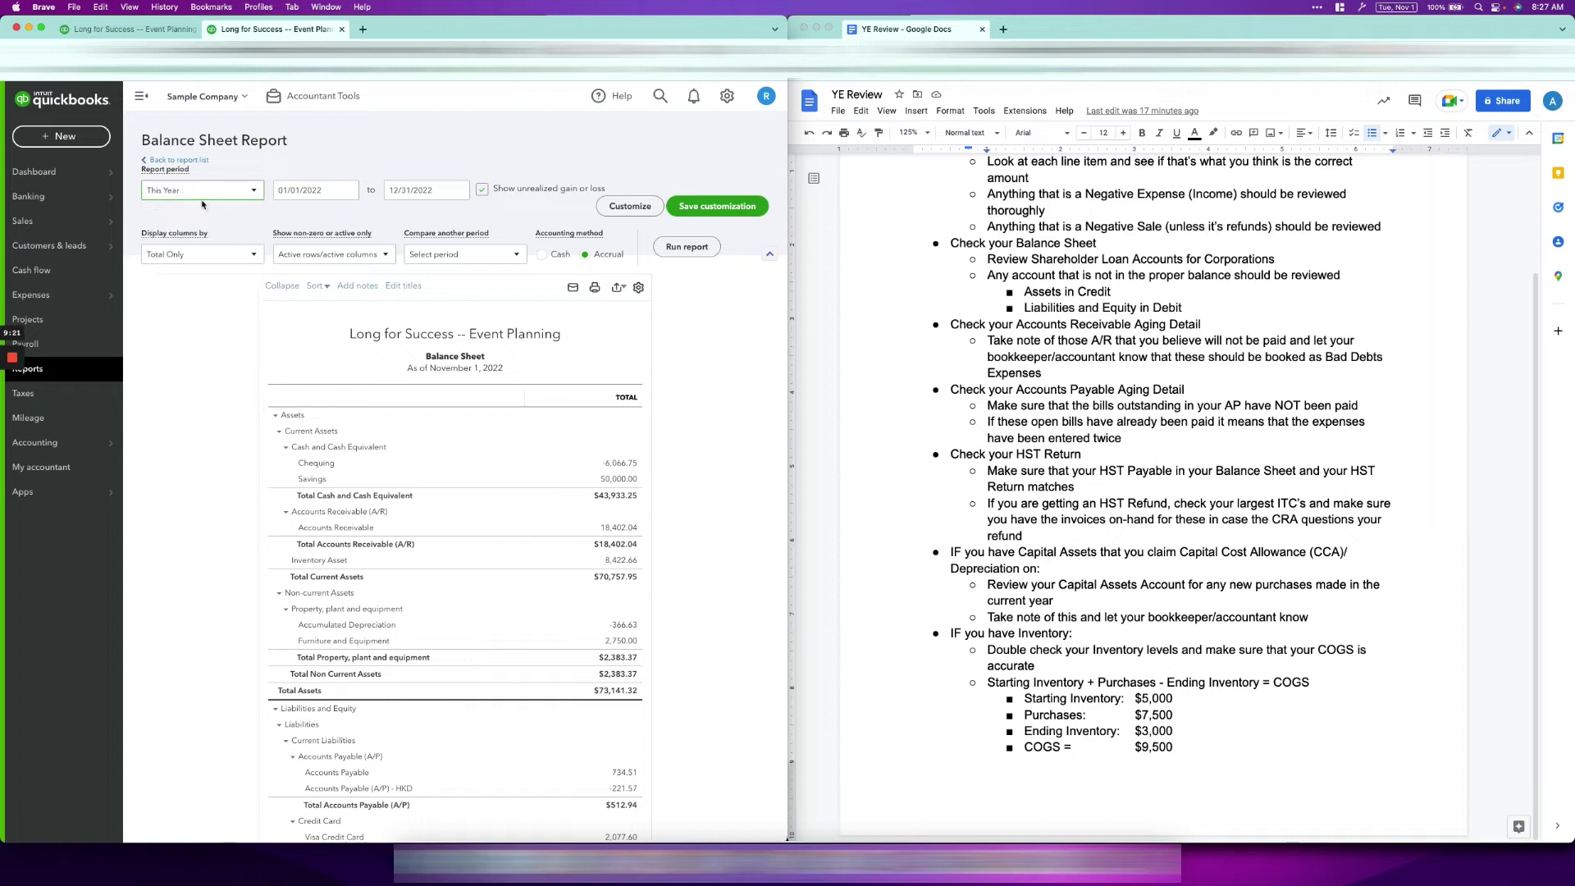
left_click(686, 247)
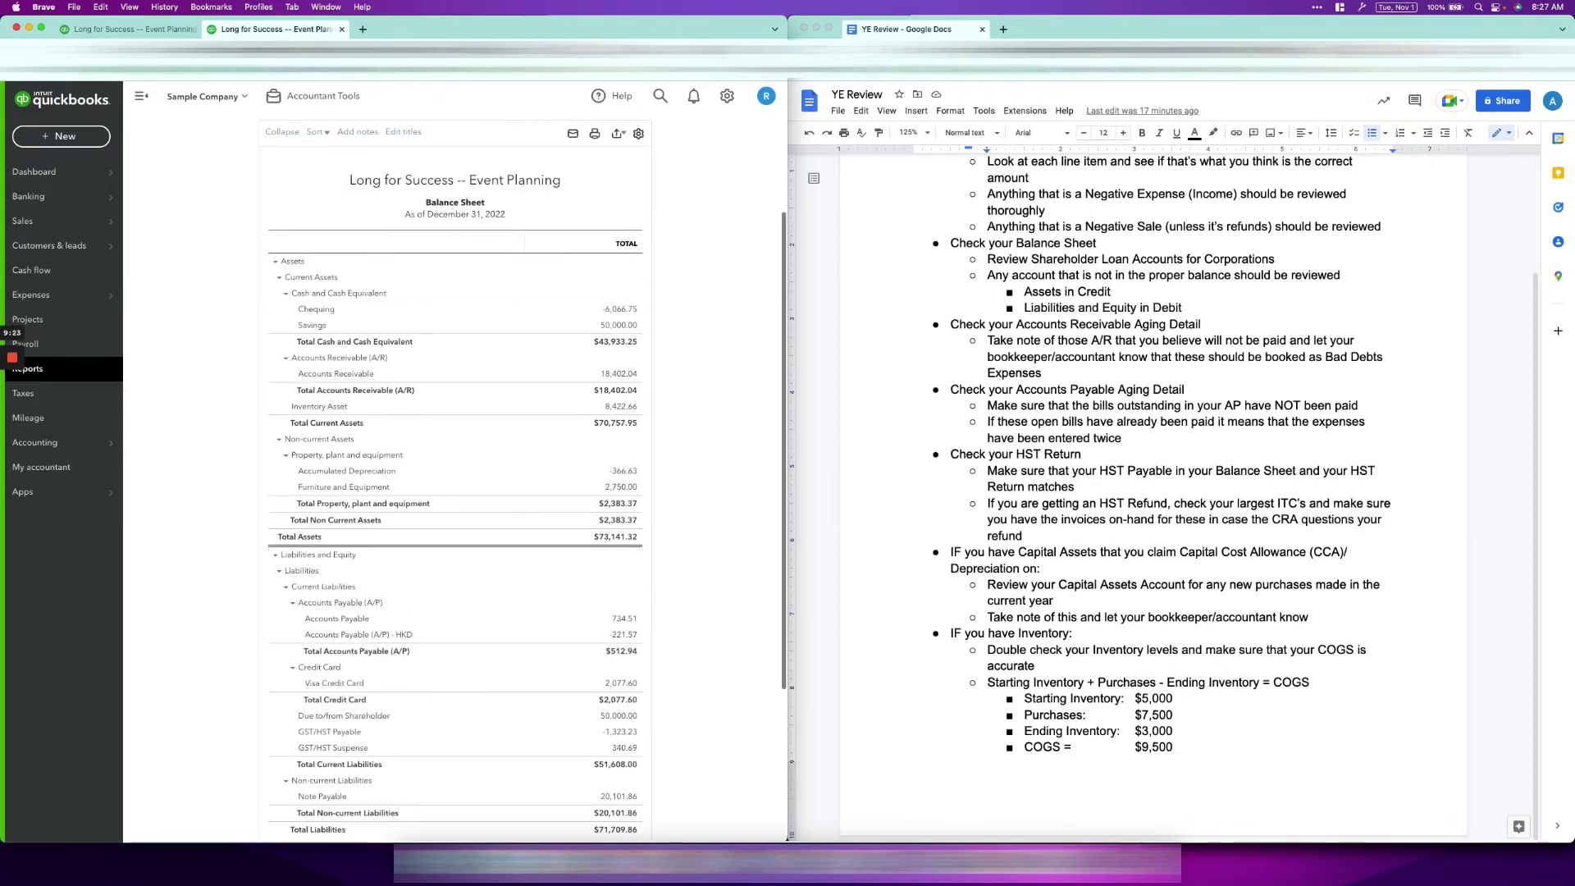
- Compare the GST/HST Payable and Suspense balances on the Balance Sheet with the open and filed returns on the Sales Tax page
left_click(157, 30)
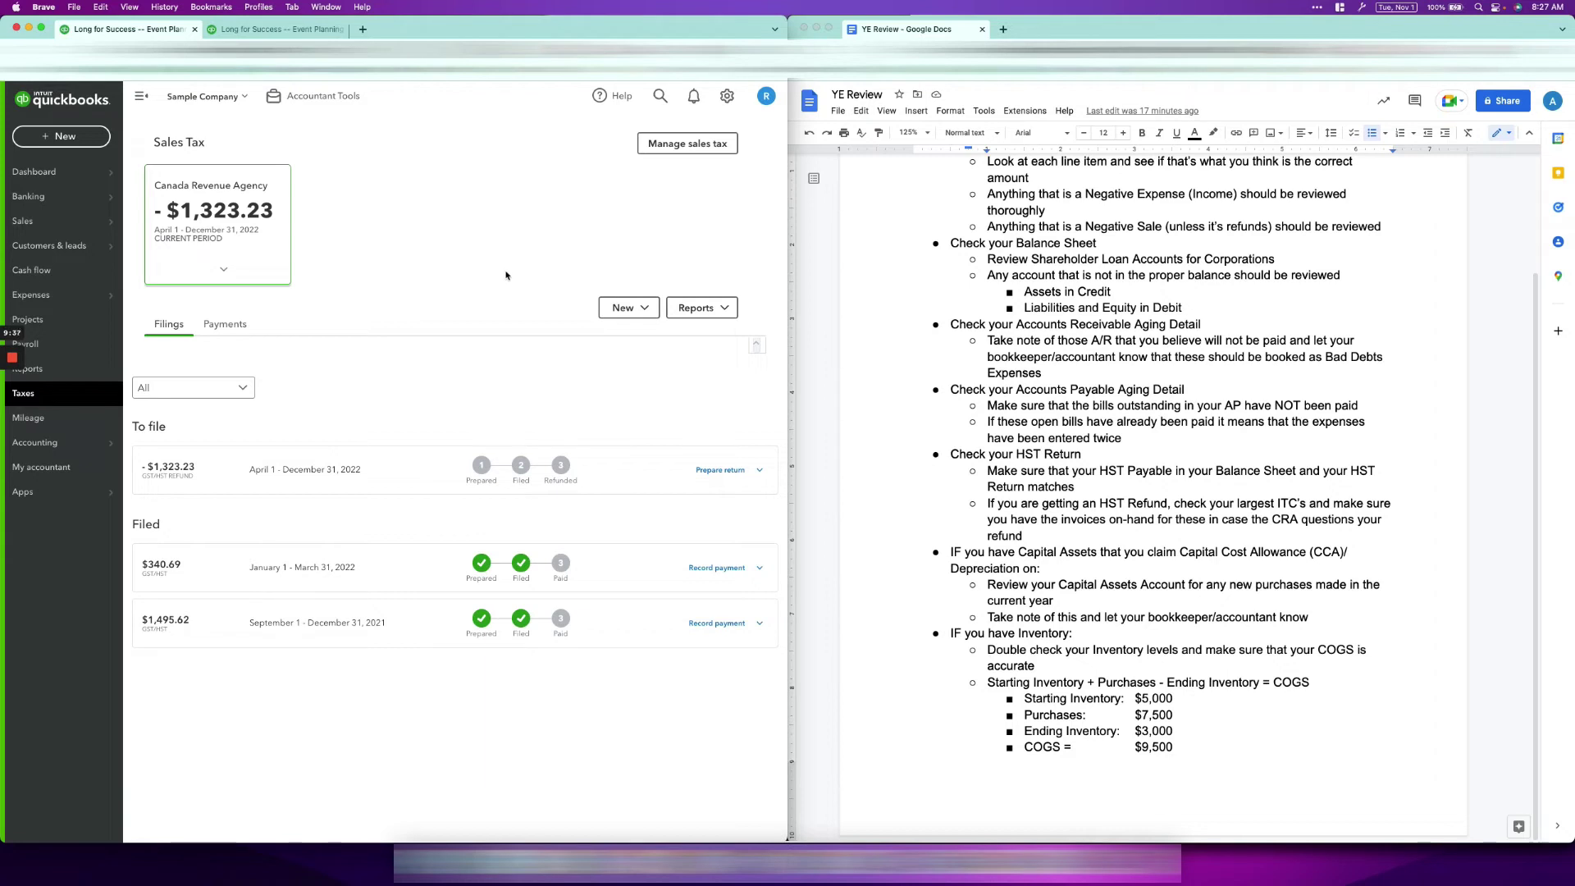
left_click(279, 28)
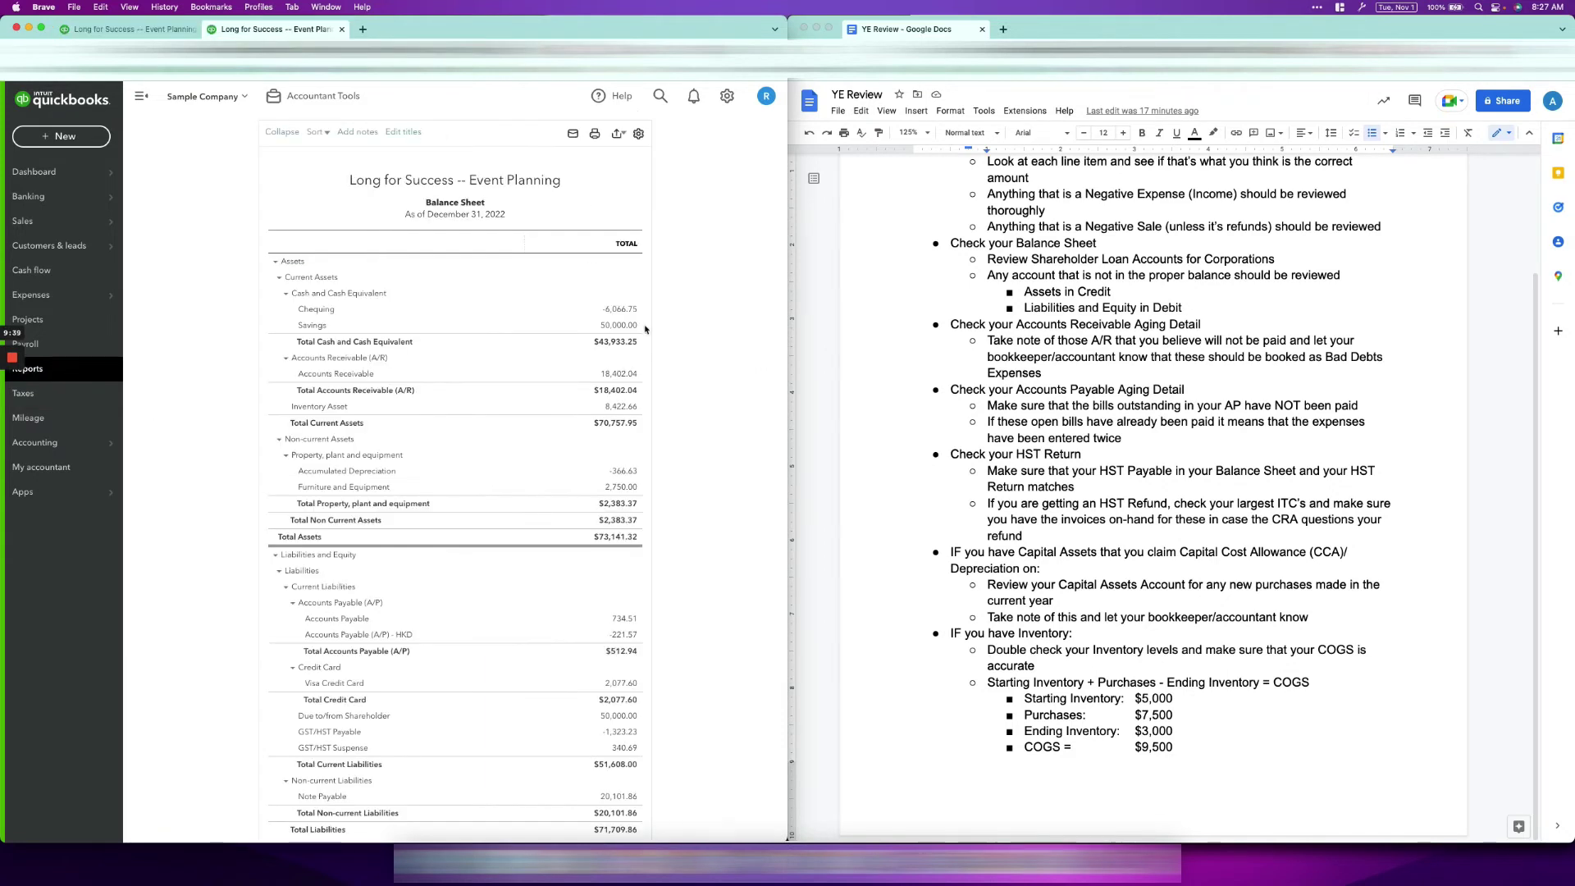
scroll(623, 513, "down", 3)
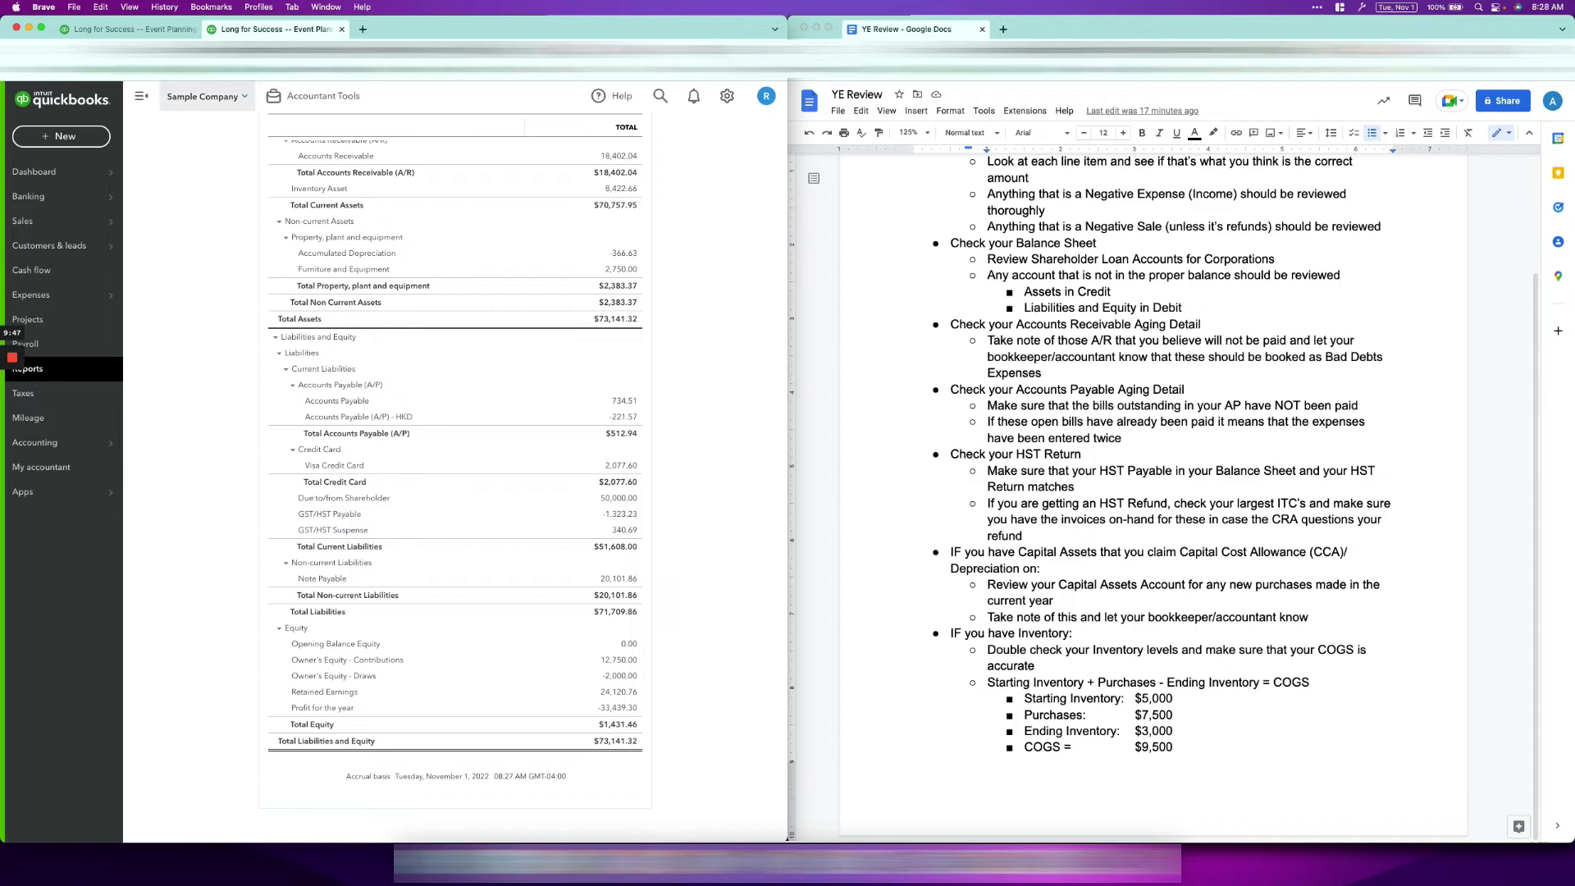
key("ctrl+shift+Tab")
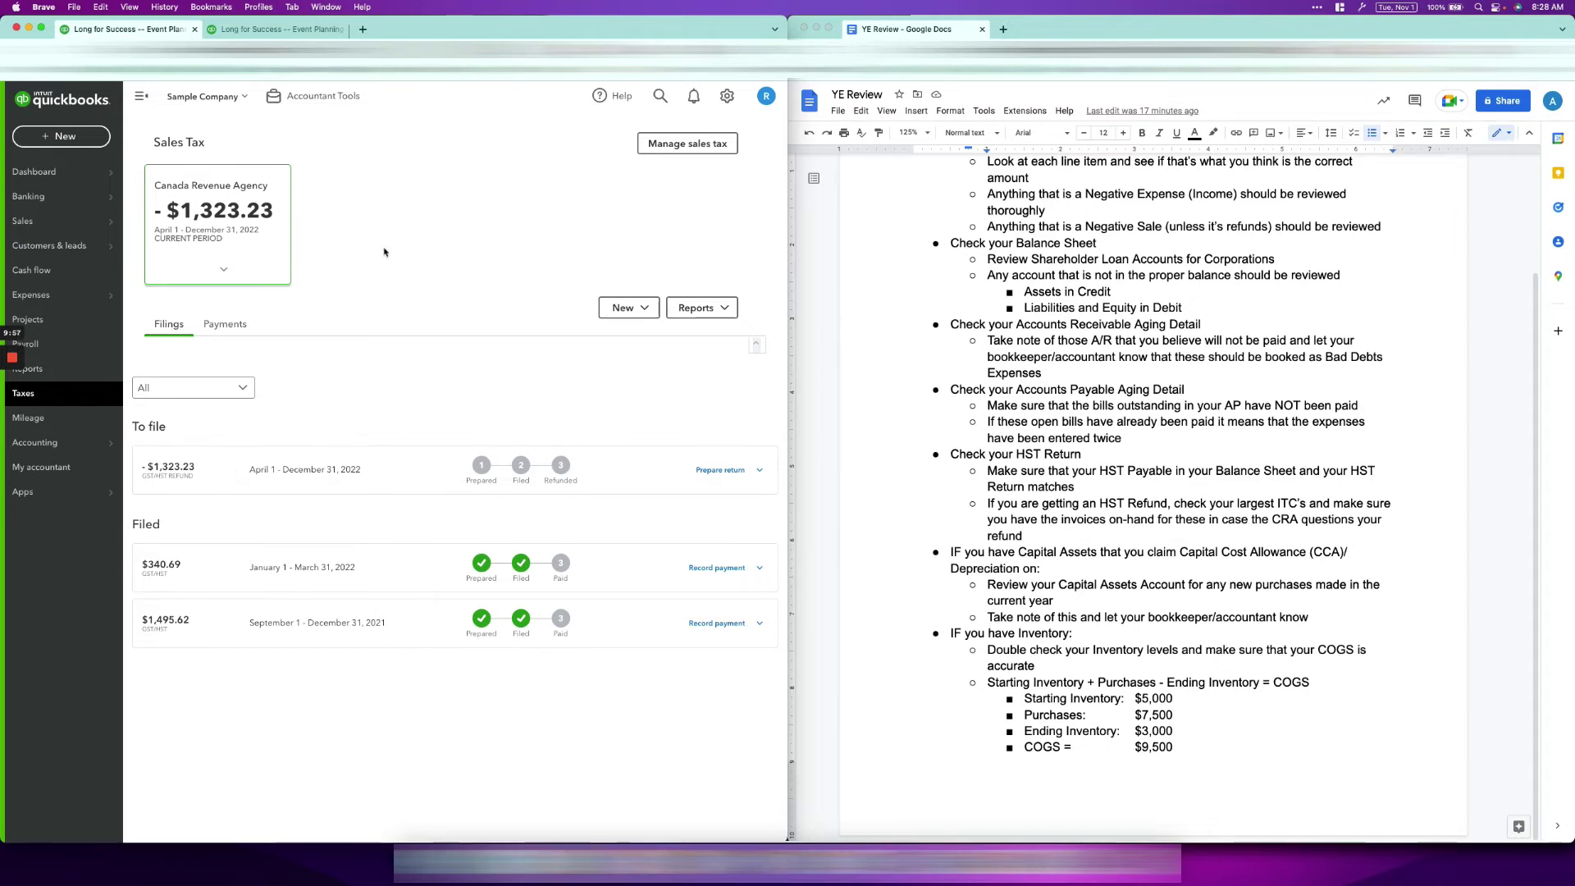
key("ctrl+Tab")
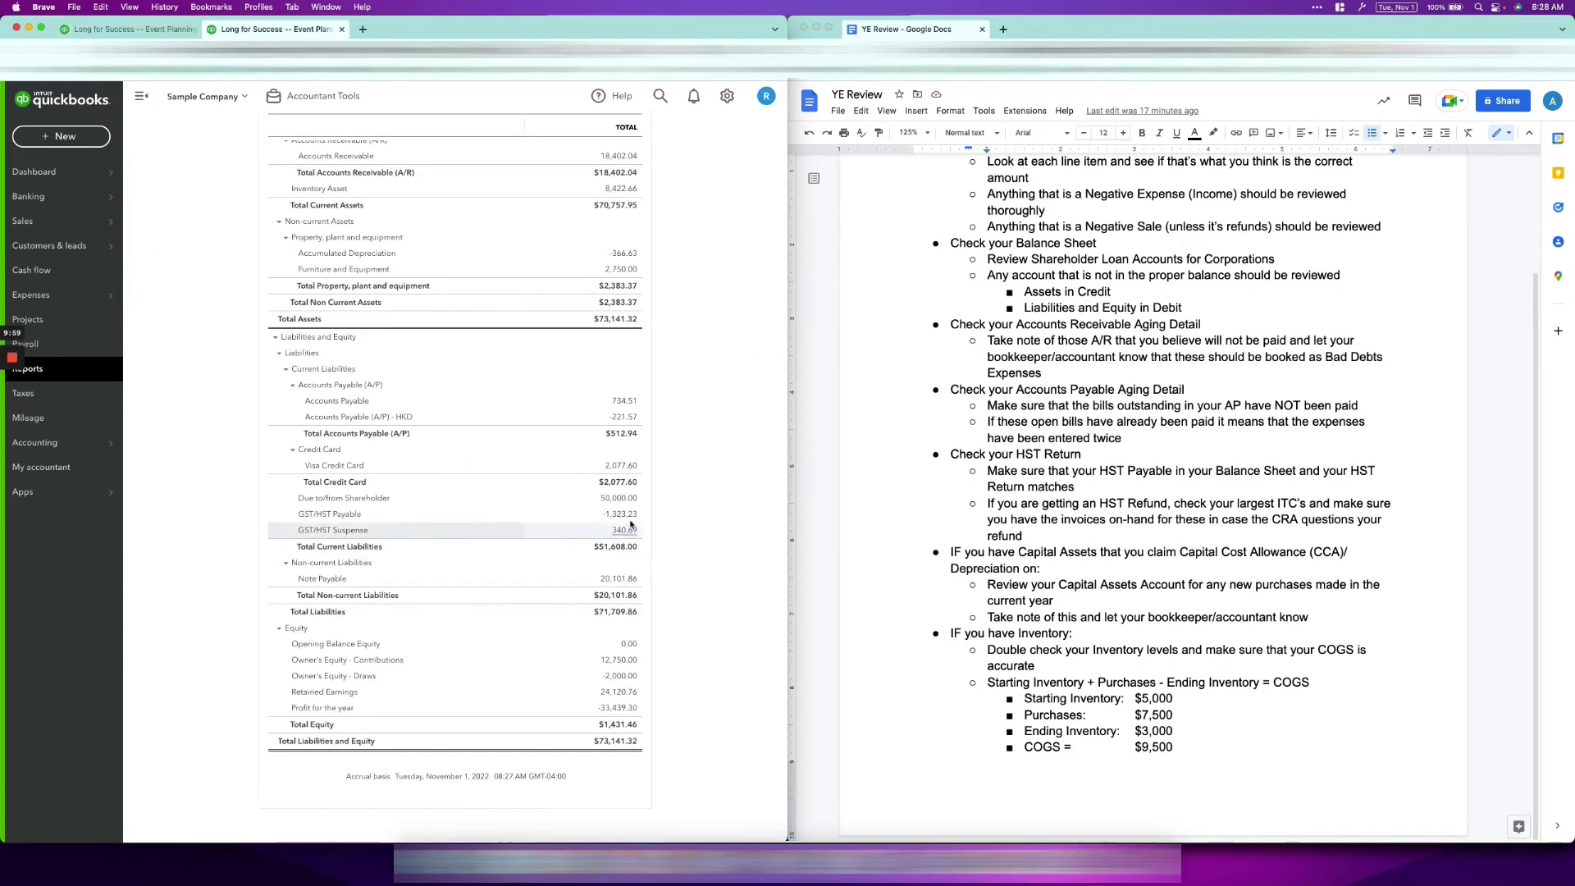
left_click(133, 29)
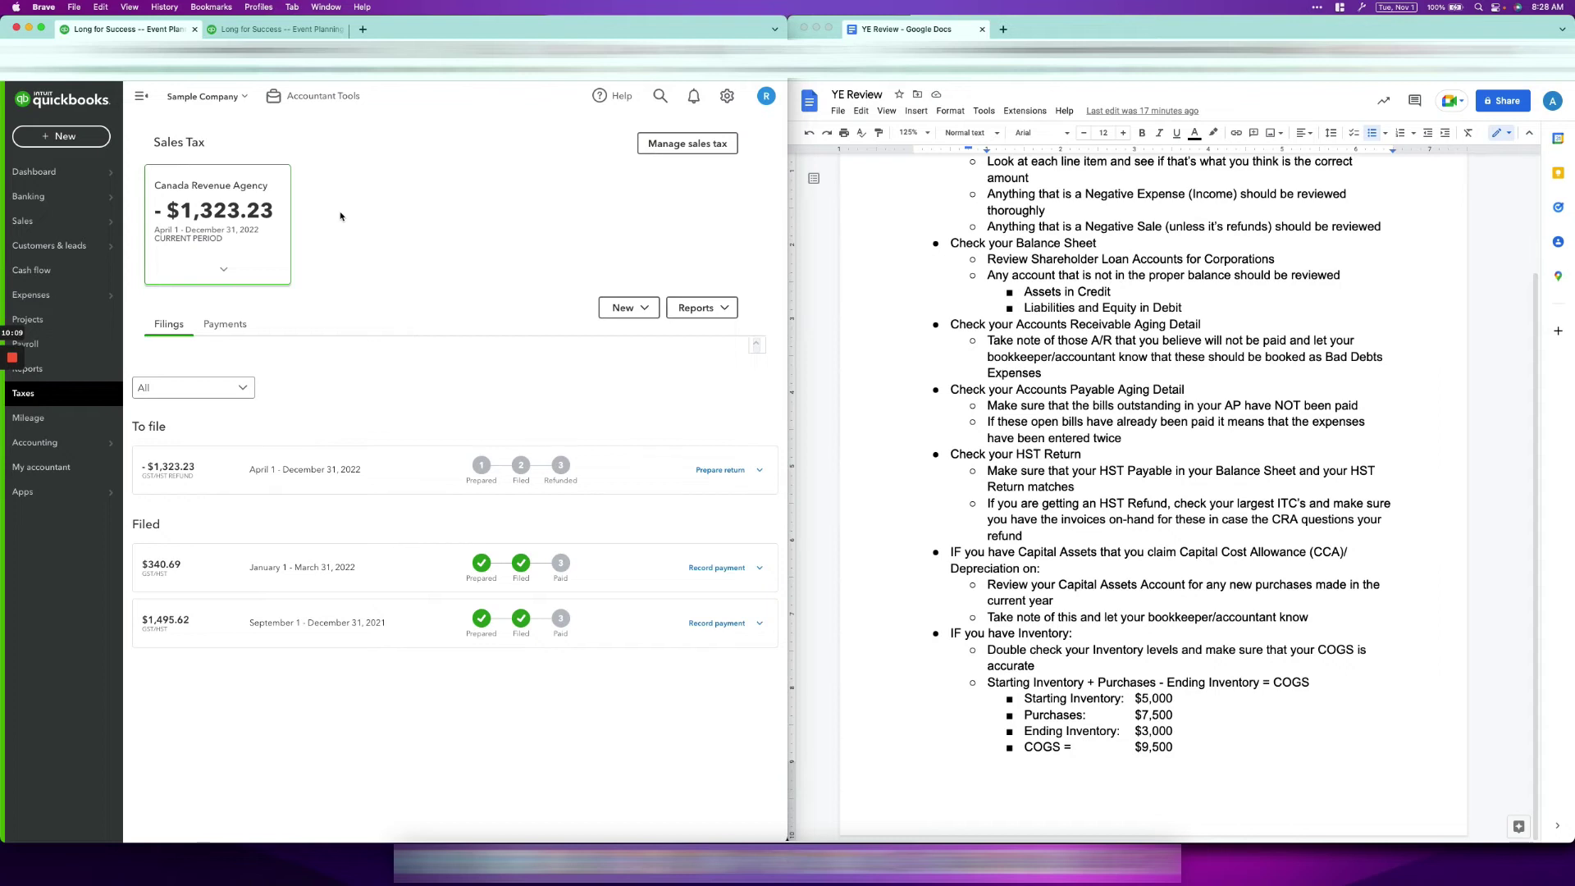
left_click(861, 328)
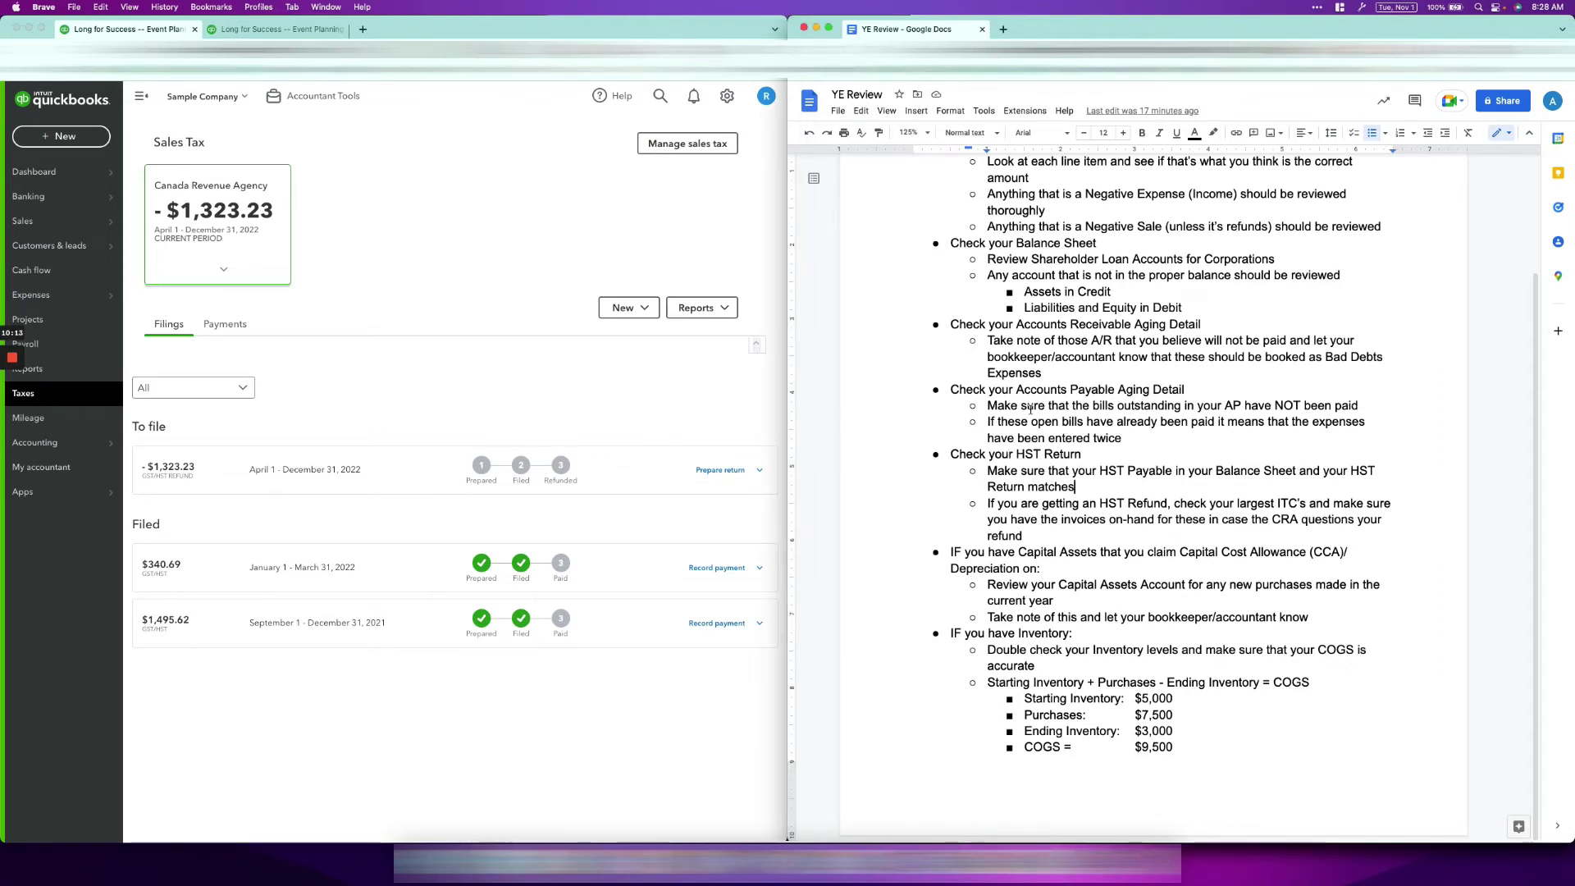
left_click(166, 505)
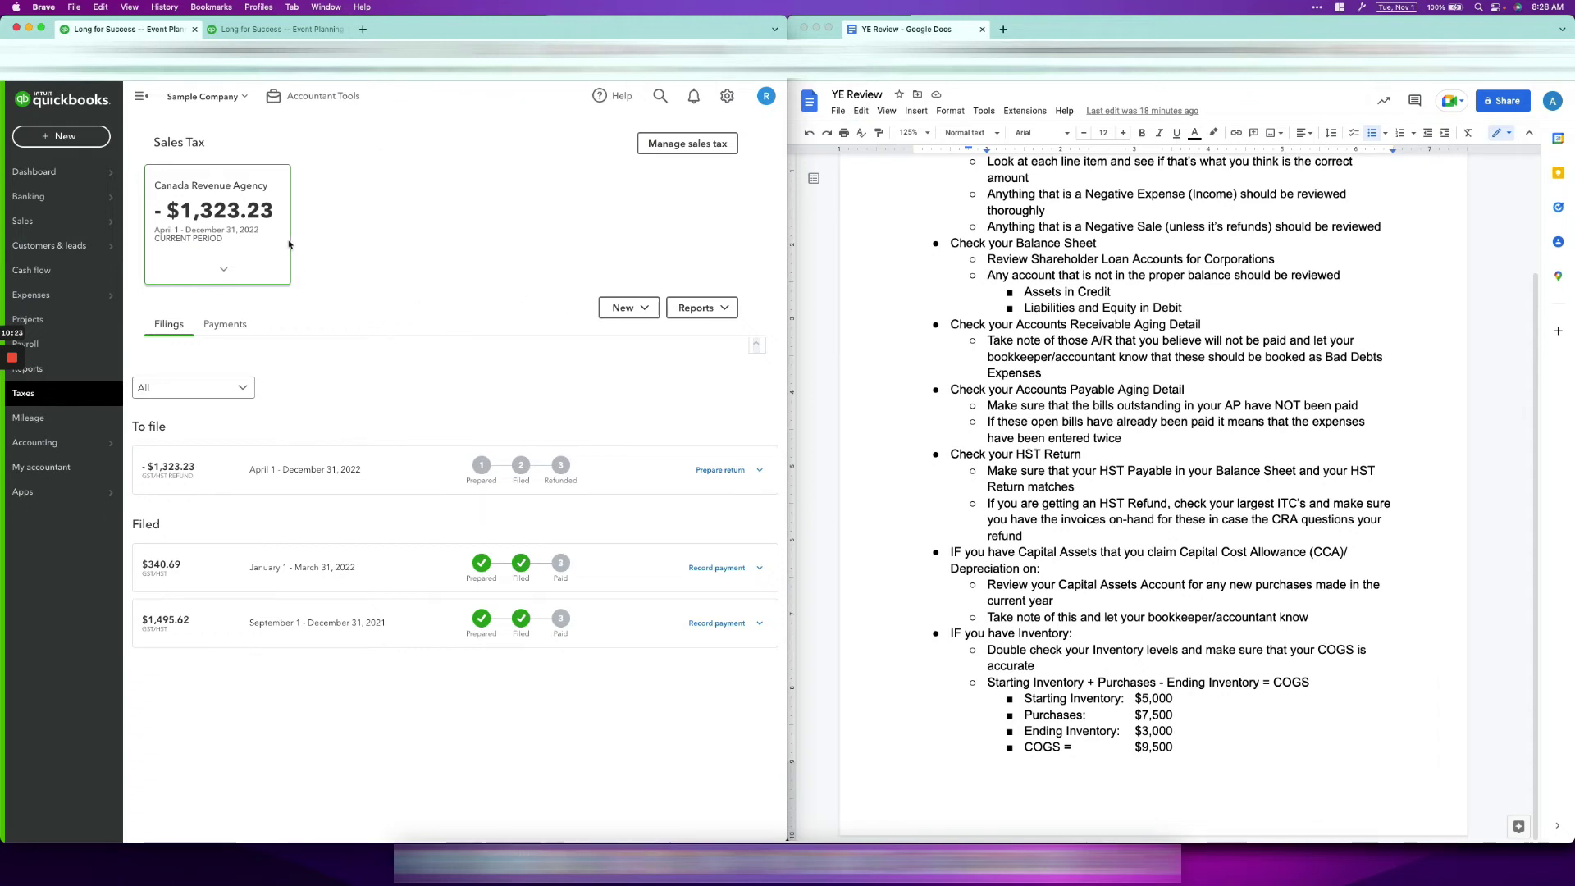
- Search the report list for "gst" and open the GST/HST Detail Report
left_click(94, 369)
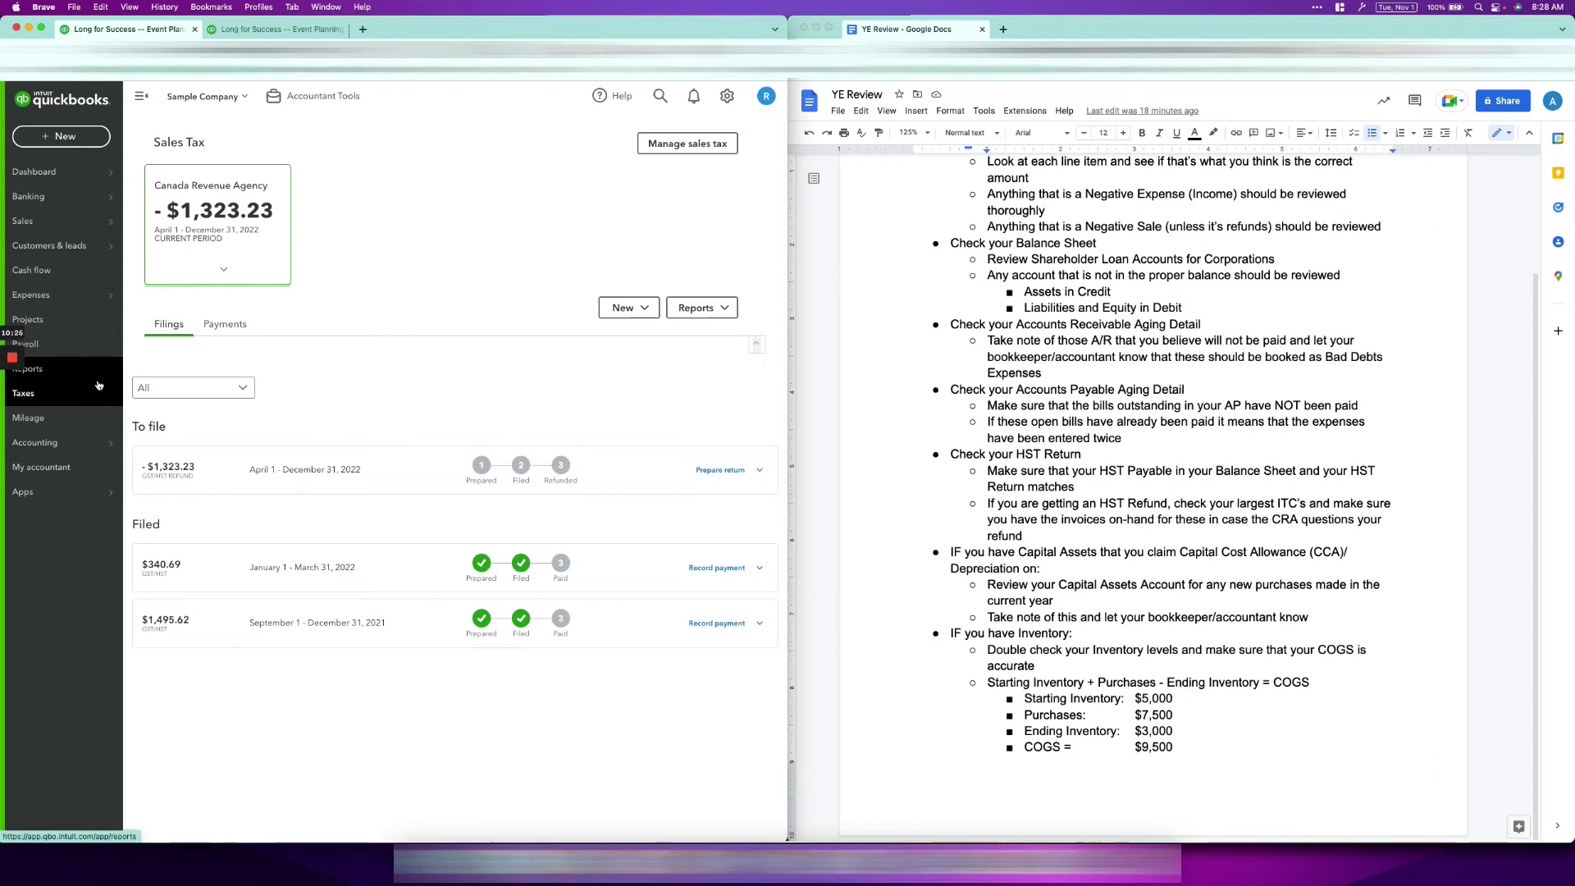
left_click(623, 175)
type("gt")
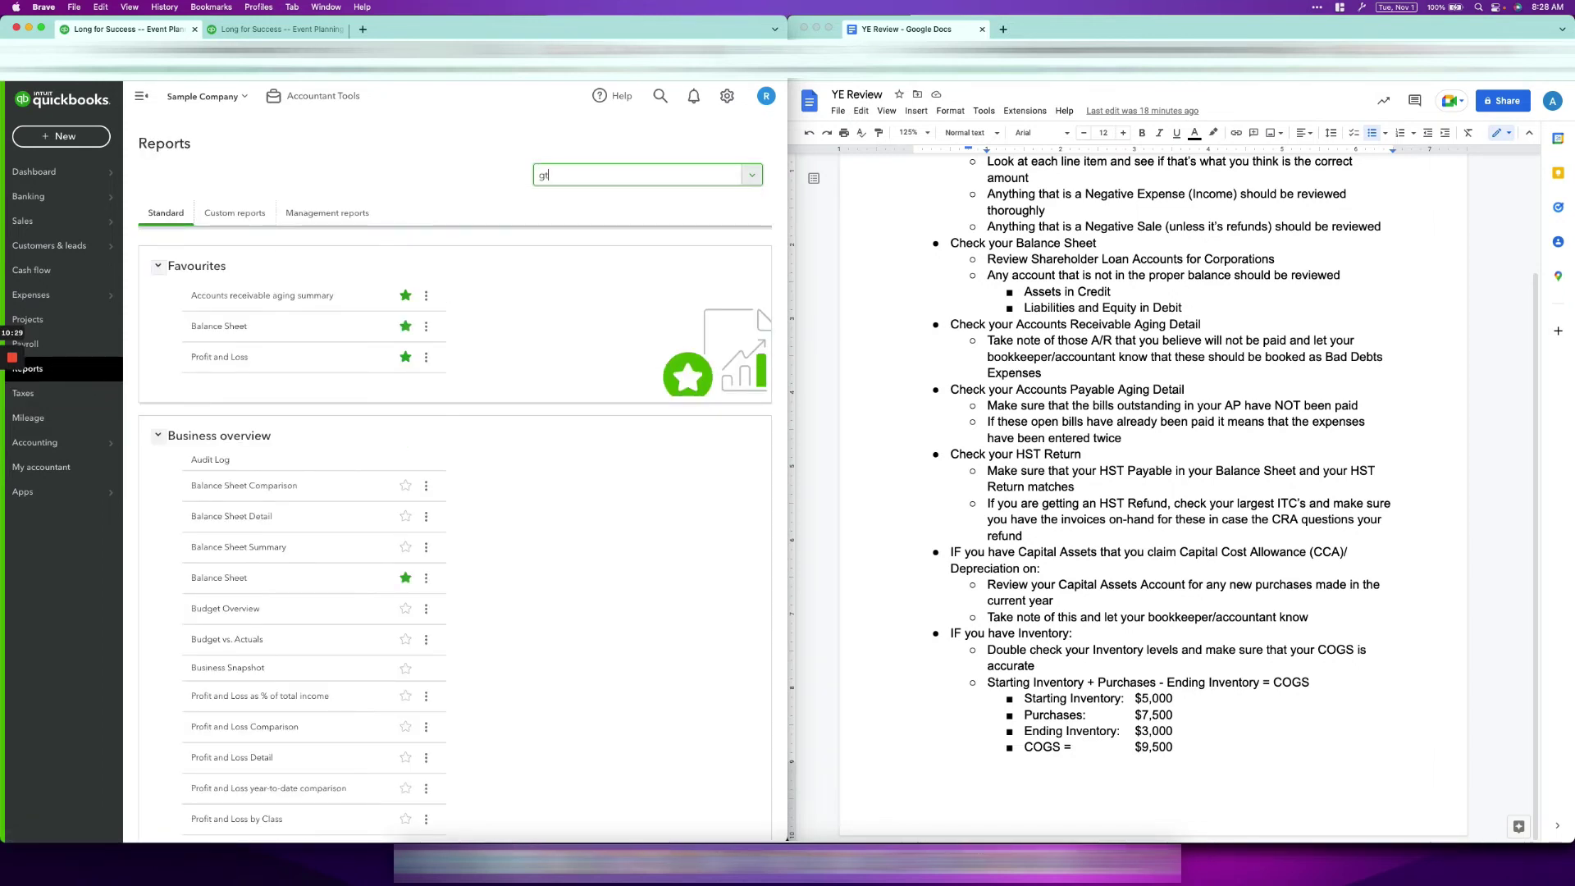
key("BackSpace")
type("s")
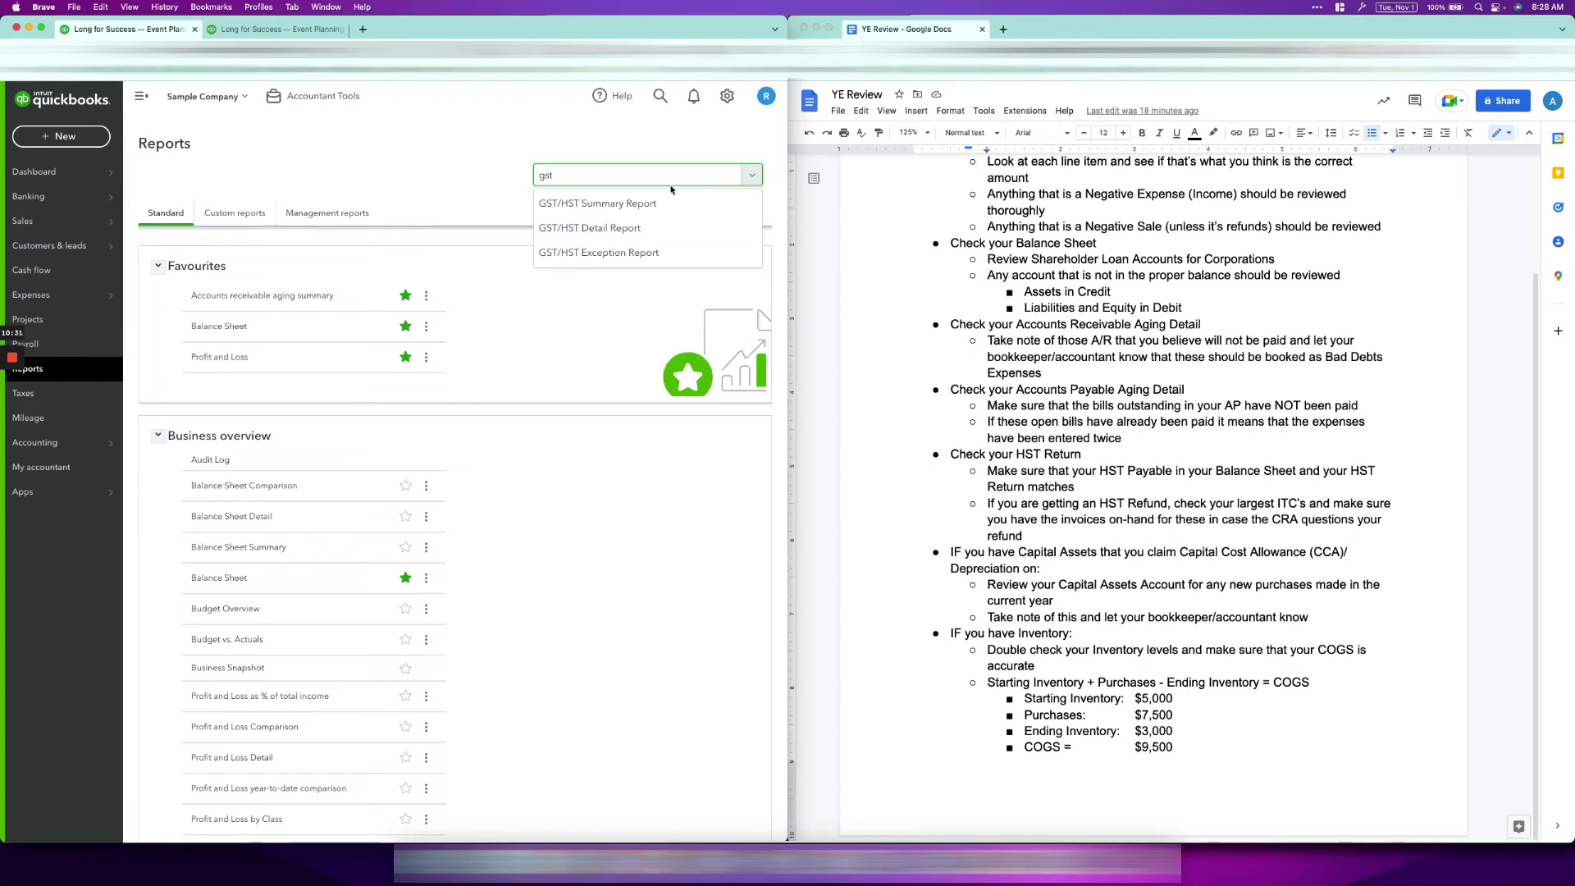
left_click(644, 228)
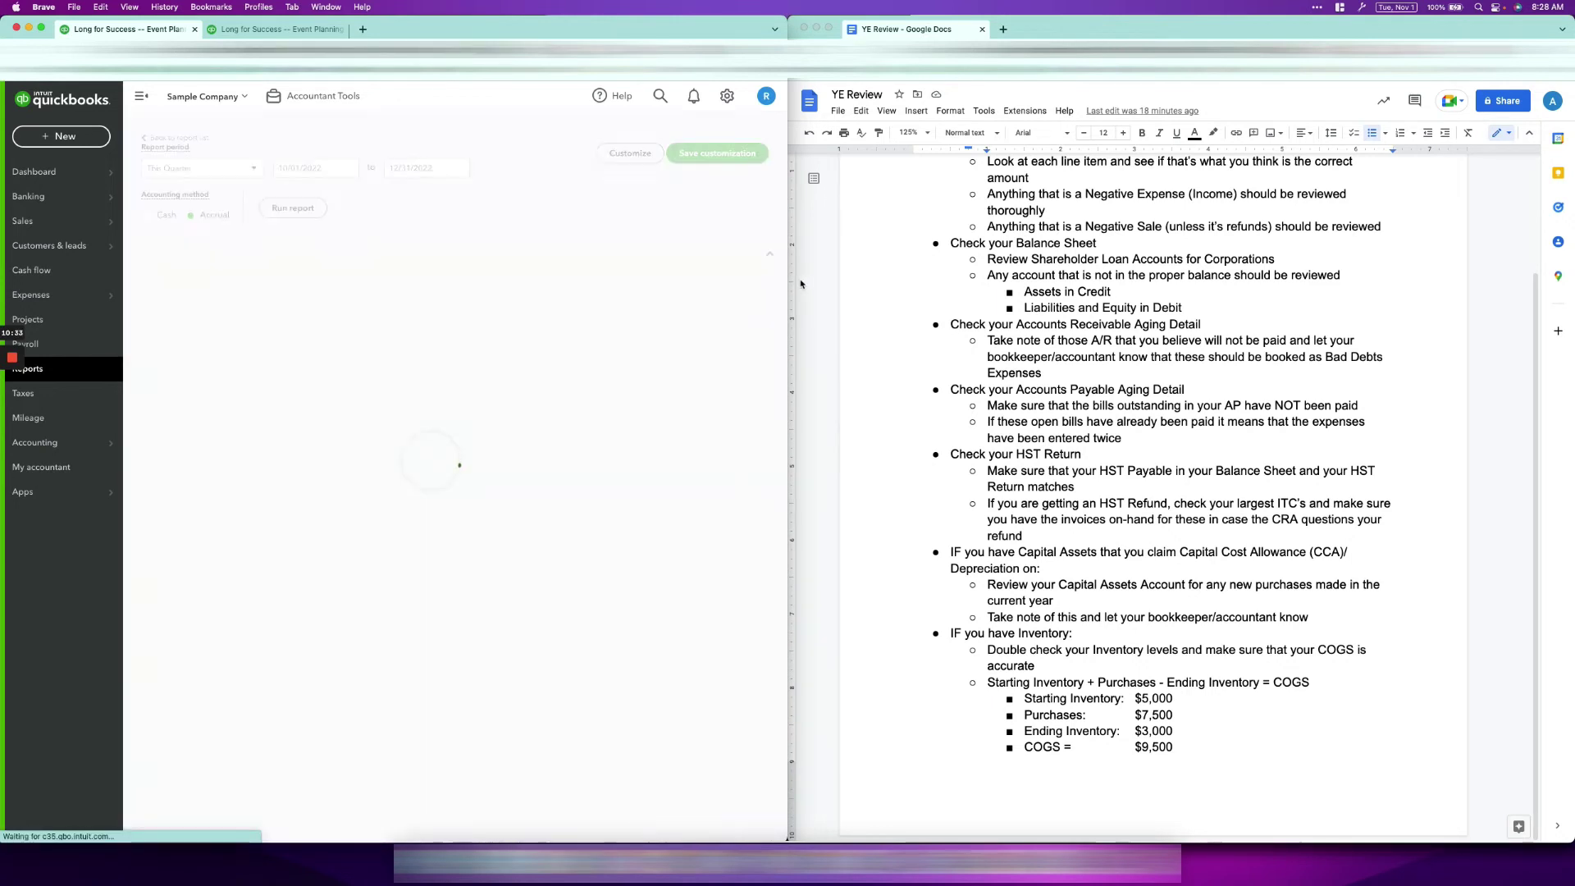
- Widen the browser window and run the GST/HST Detail Report for This Year
left_click_drag(789, 280, 1073, 279)
left_click(240, 194)
left_click(220, 370)
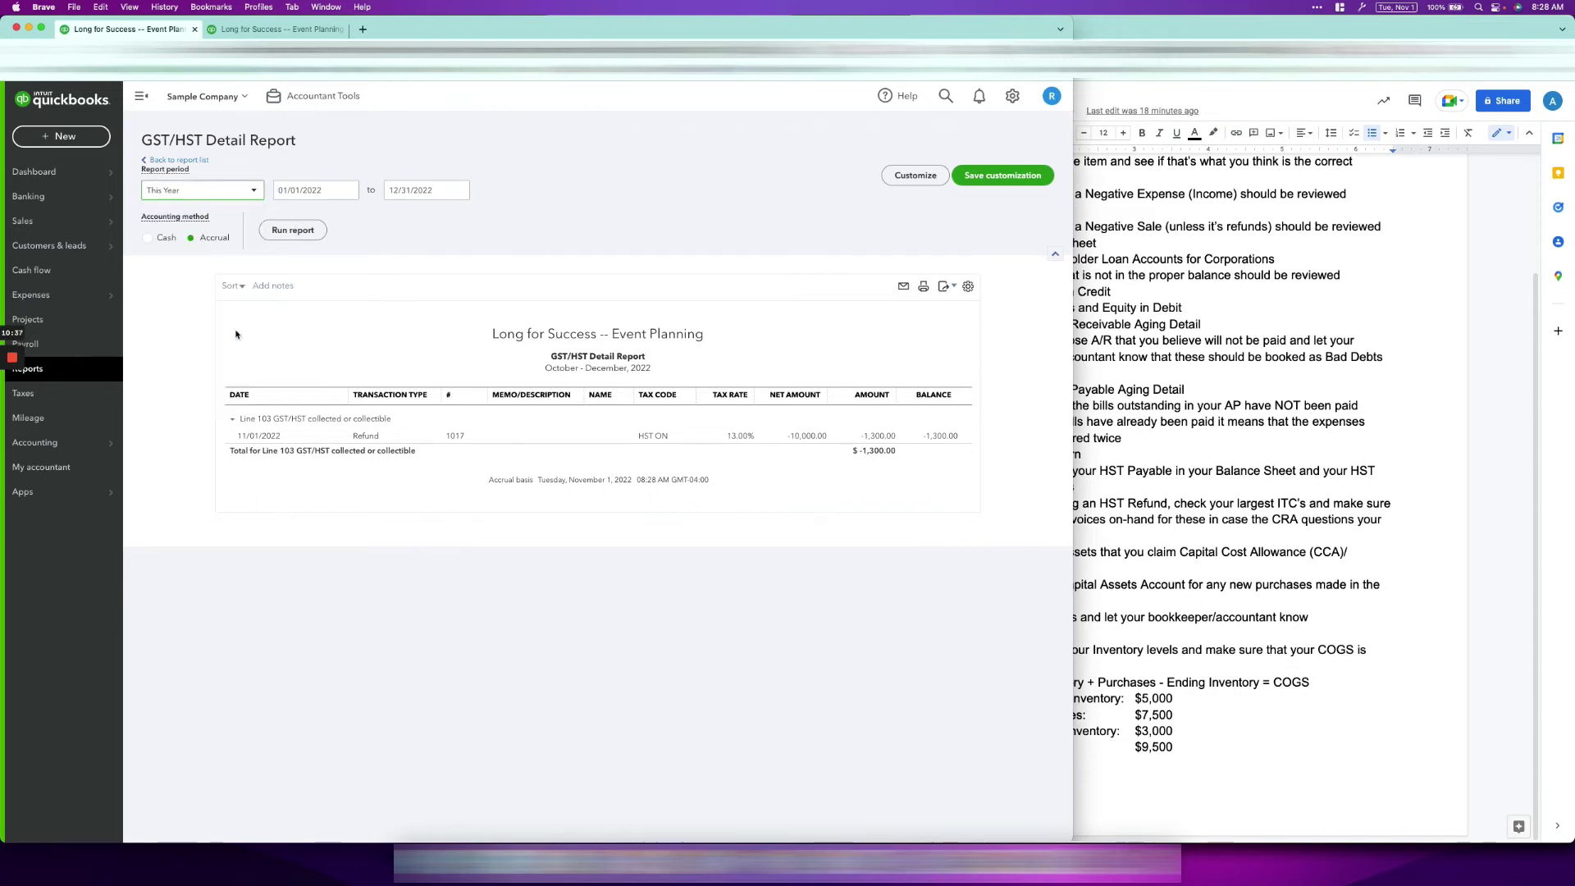
left_click(309, 232)
- Examine the GST/HST collected under Line 103 and the largest input tax credits under Line 106 in the GST/HST Detail Report
scroll(837, 345, "down", 3)
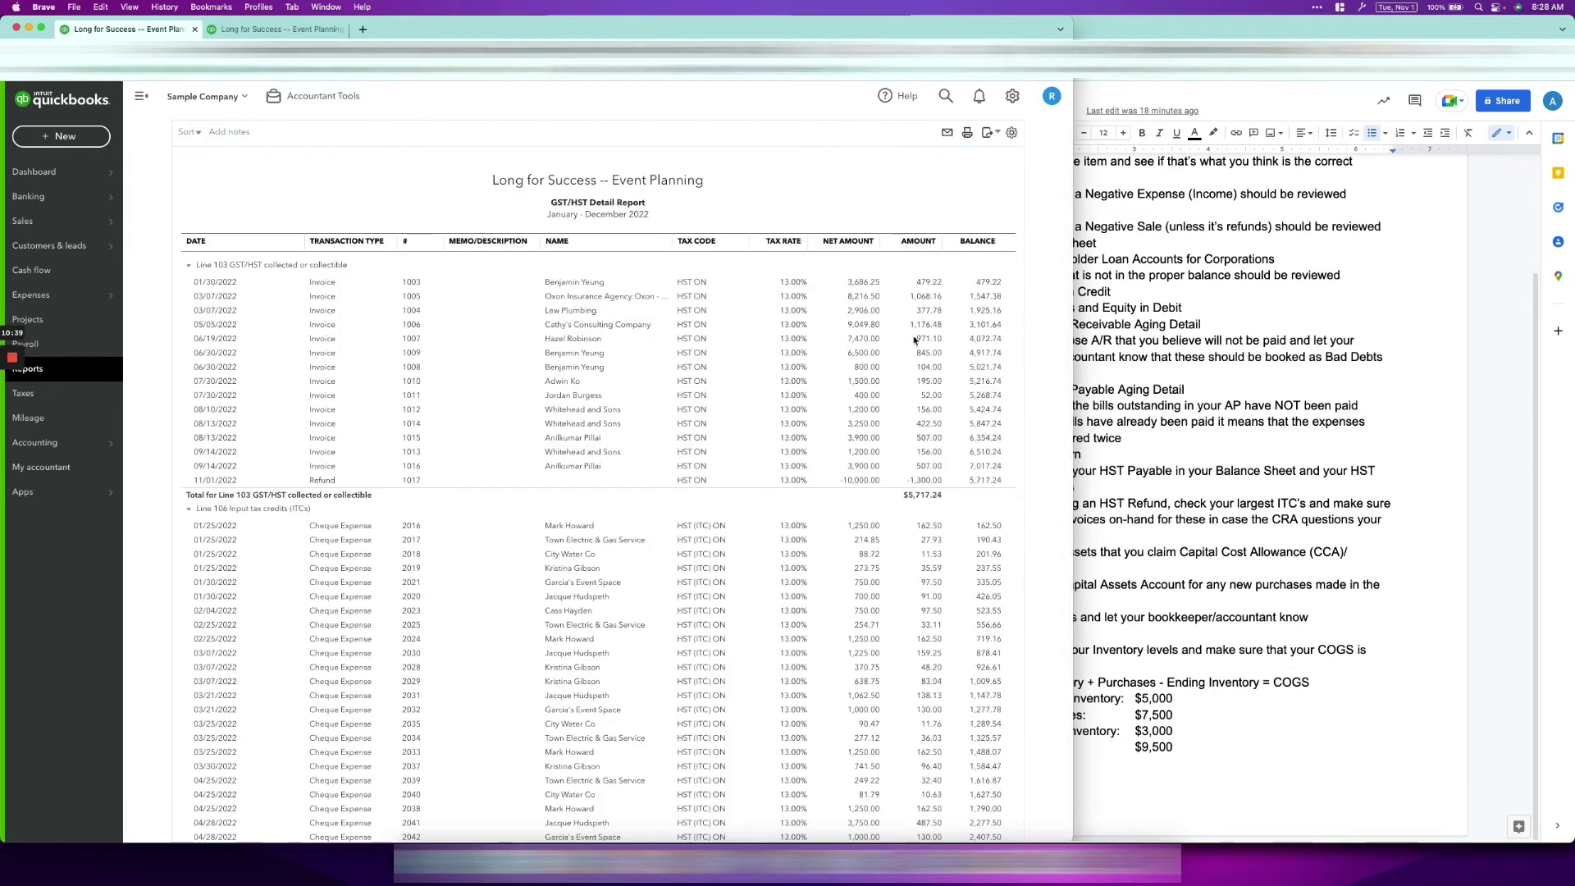
scroll(929, 287, "down", 1)
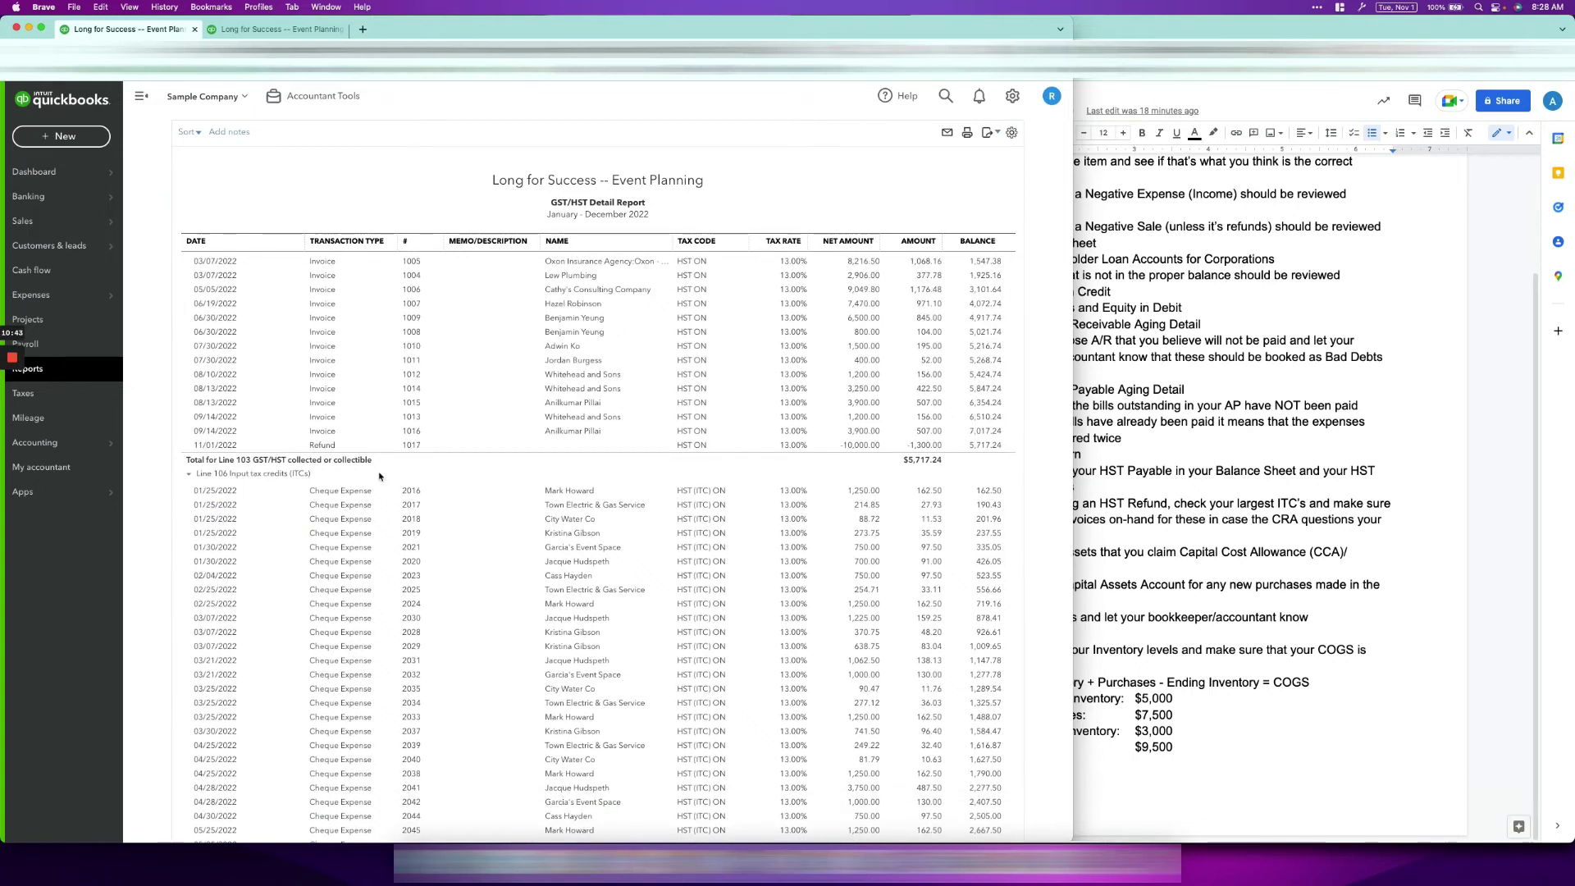
scroll(929, 489, "down", 5)
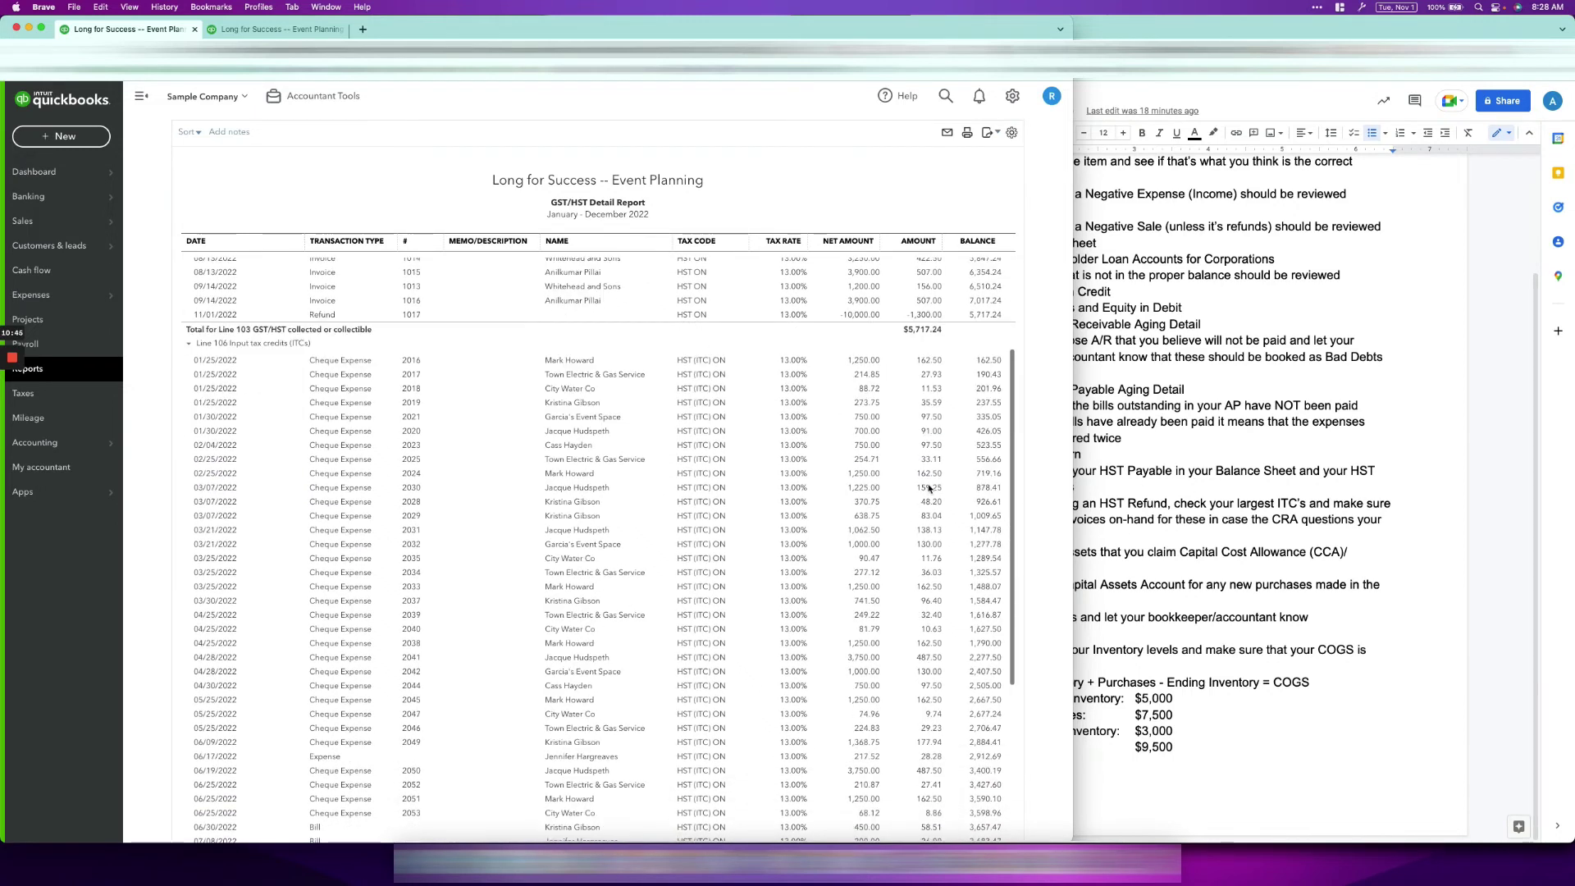
scroll(929, 488, "down", 3)
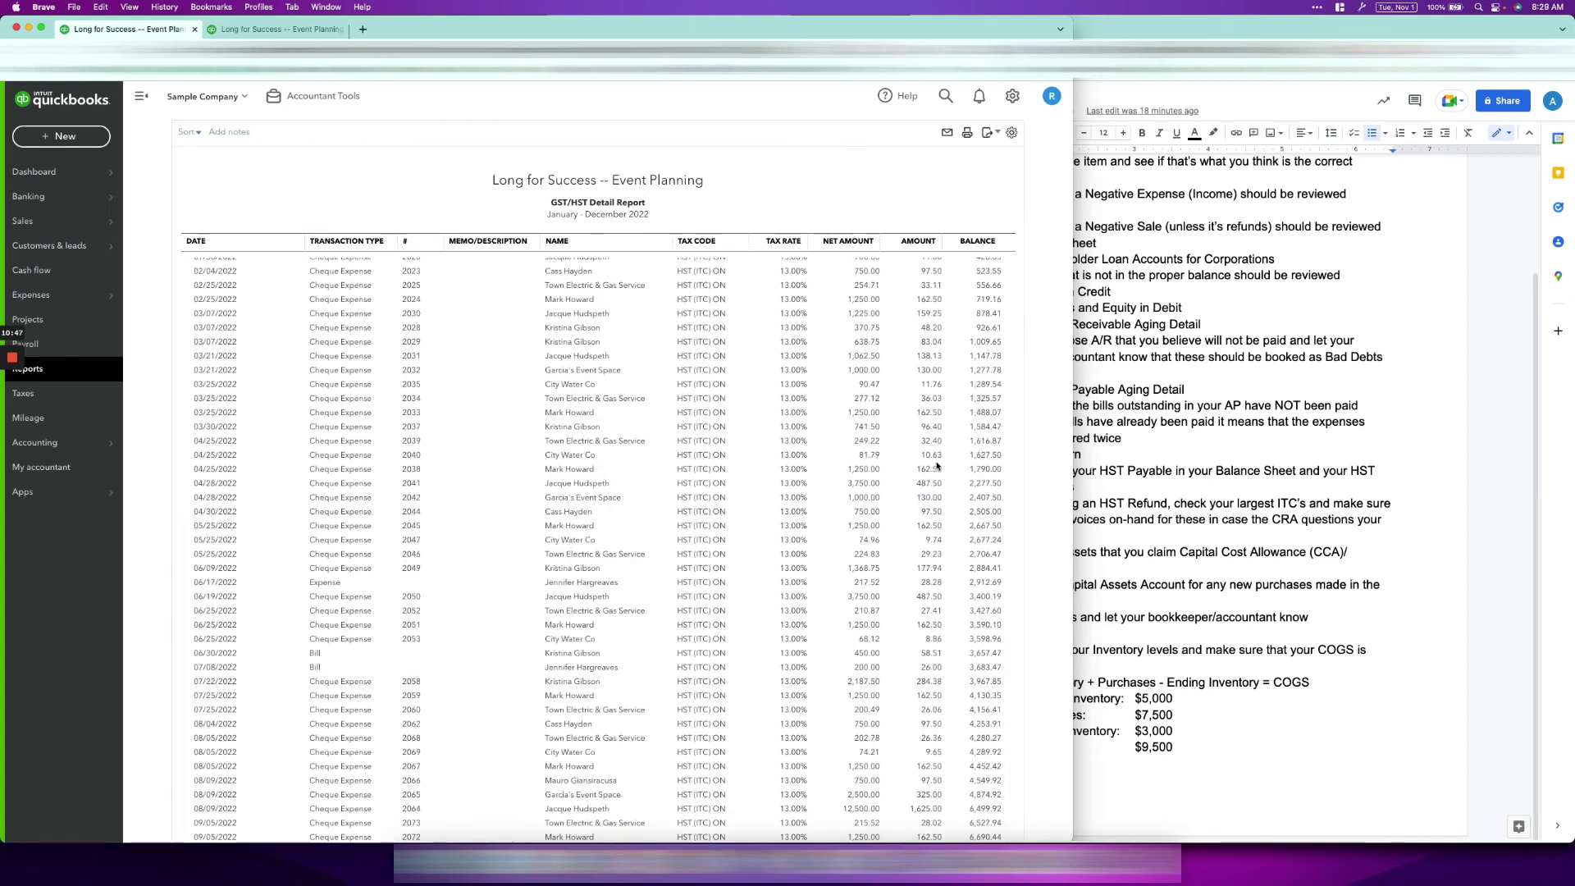
scroll(934, 474, "down", 2)
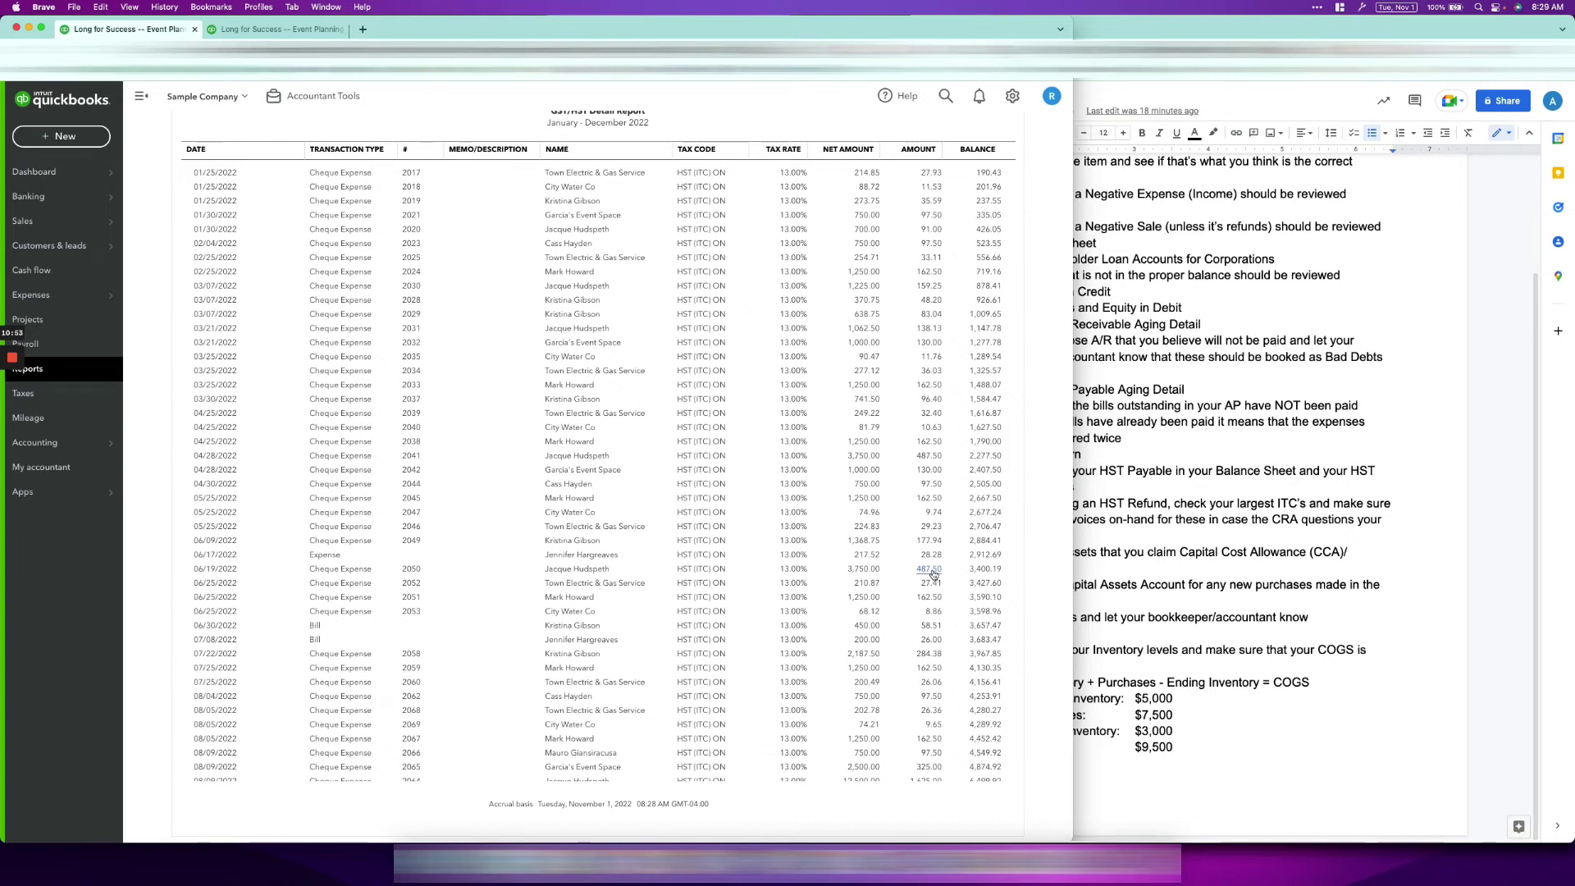
scroll(933, 574, "down", 1)
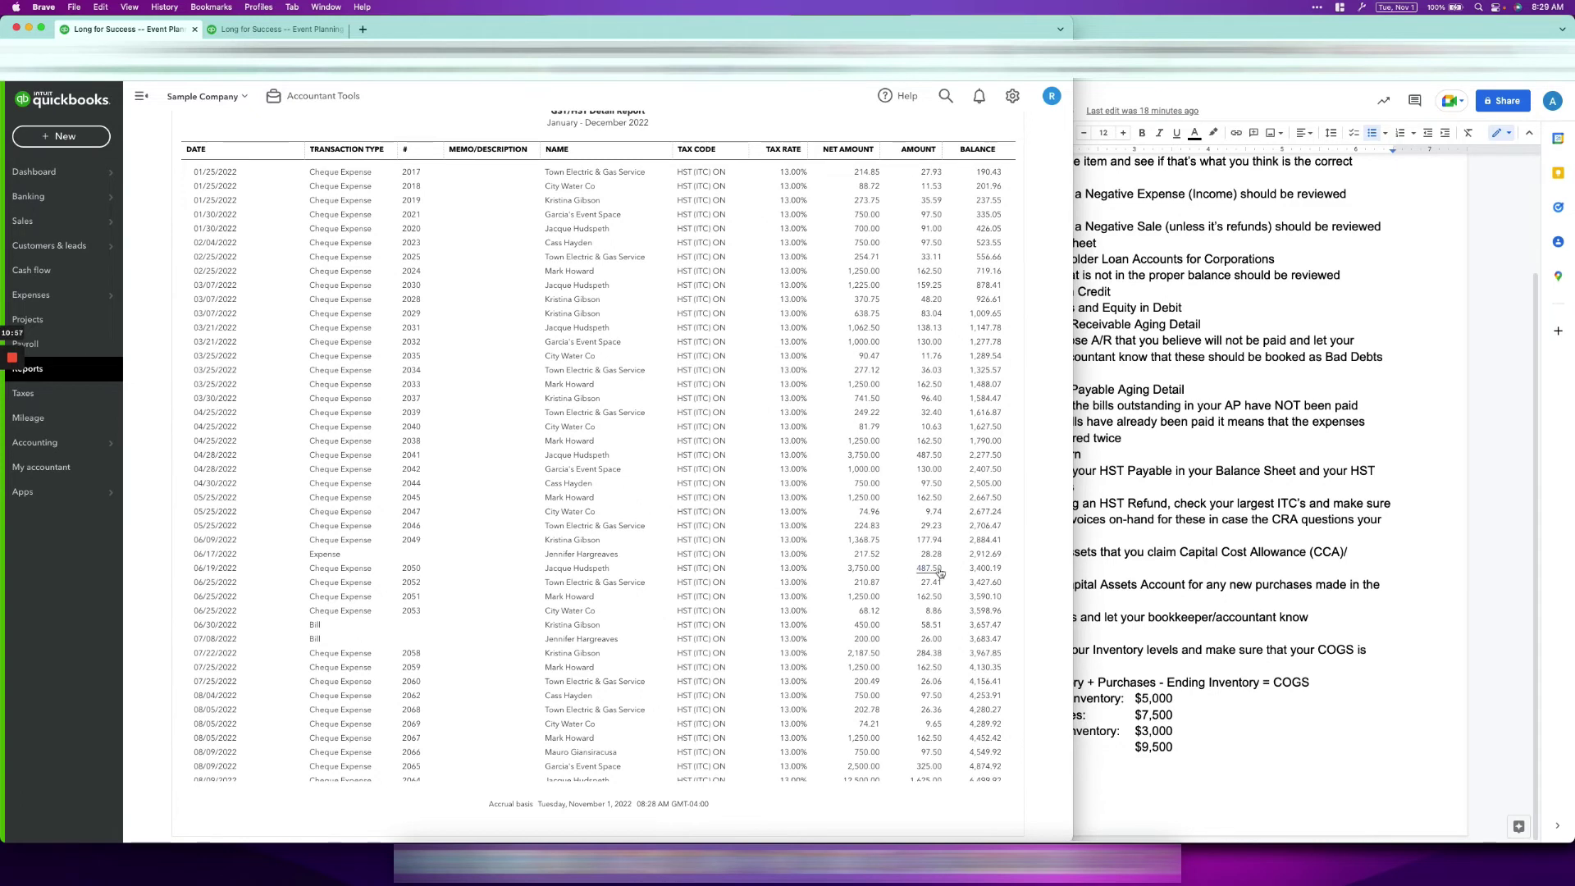
scroll(941, 572, "down", 2)
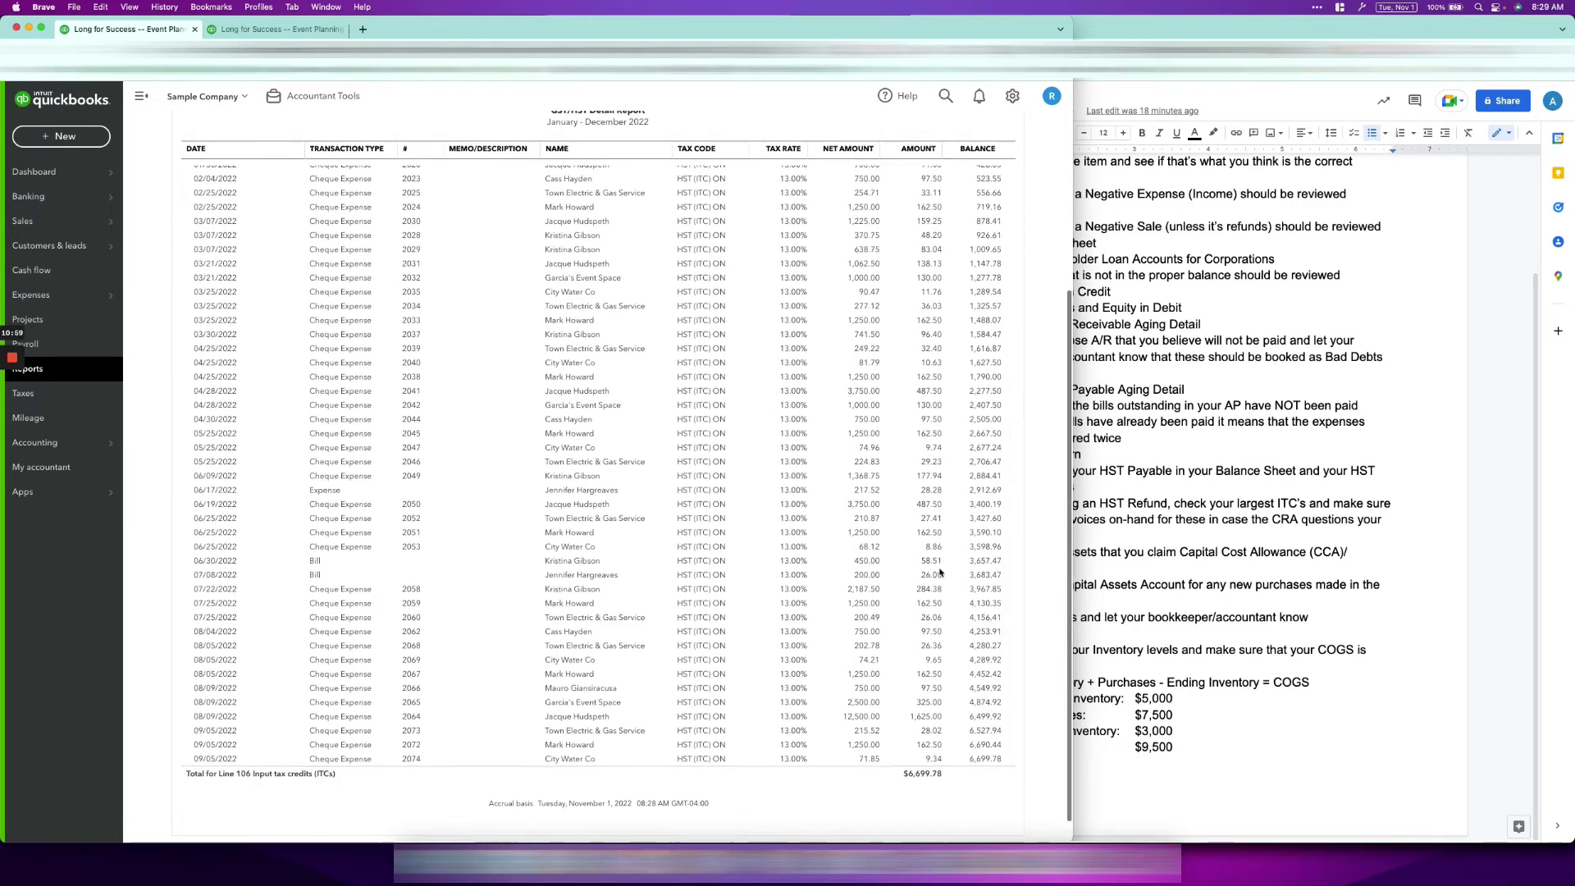
scroll(943, 570, "up", 5)
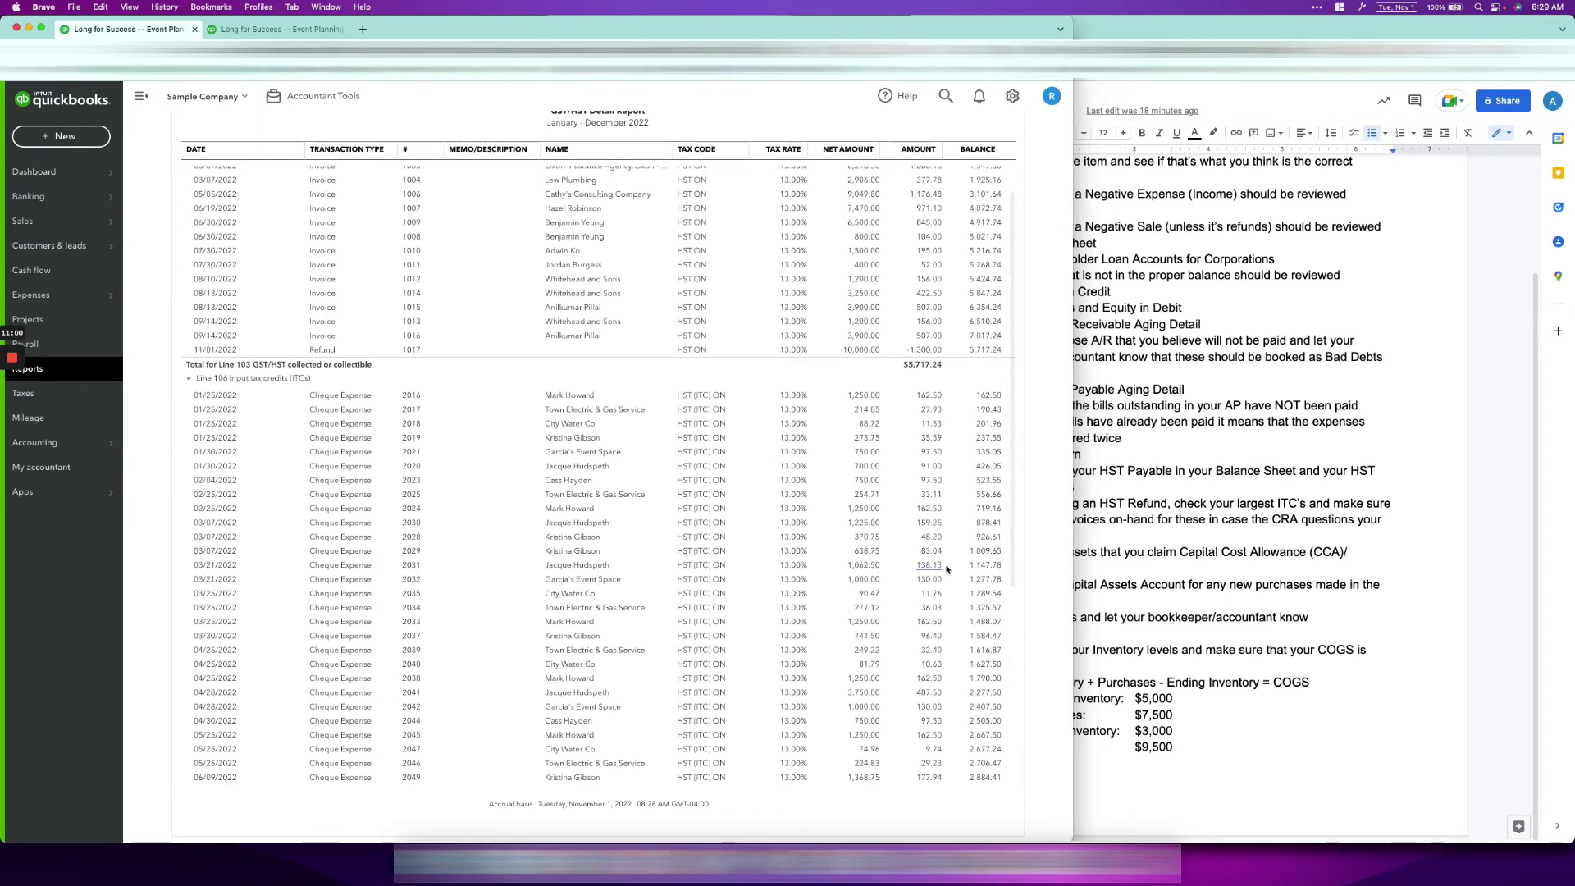
scroll(943, 568, "down", 2)
scroll(895, 555, "down", 2)
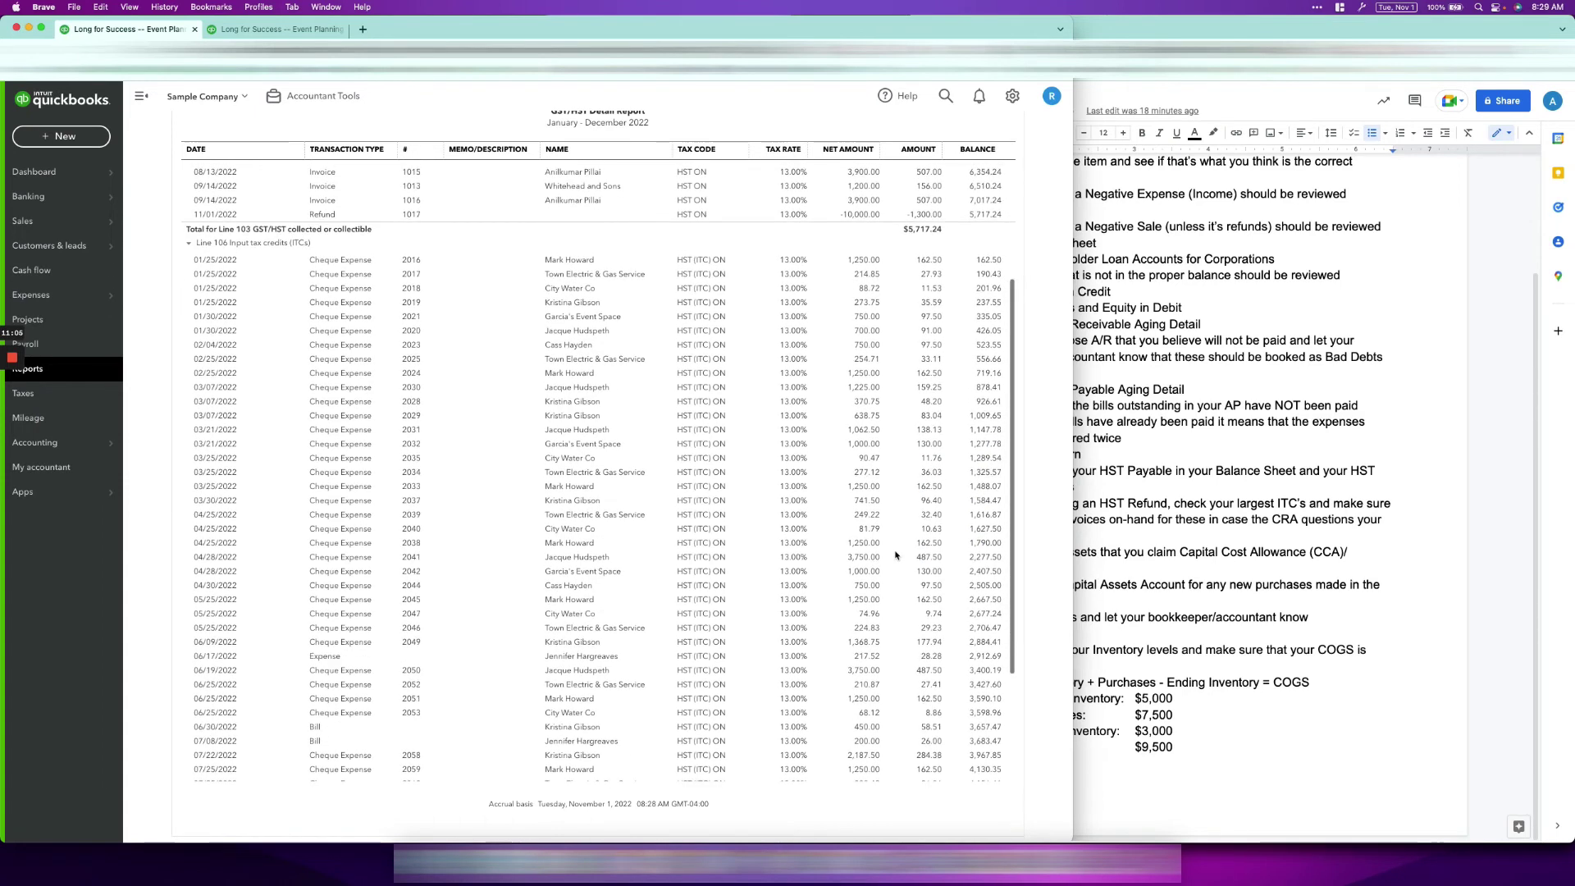
scroll(895, 555, "down", 2)
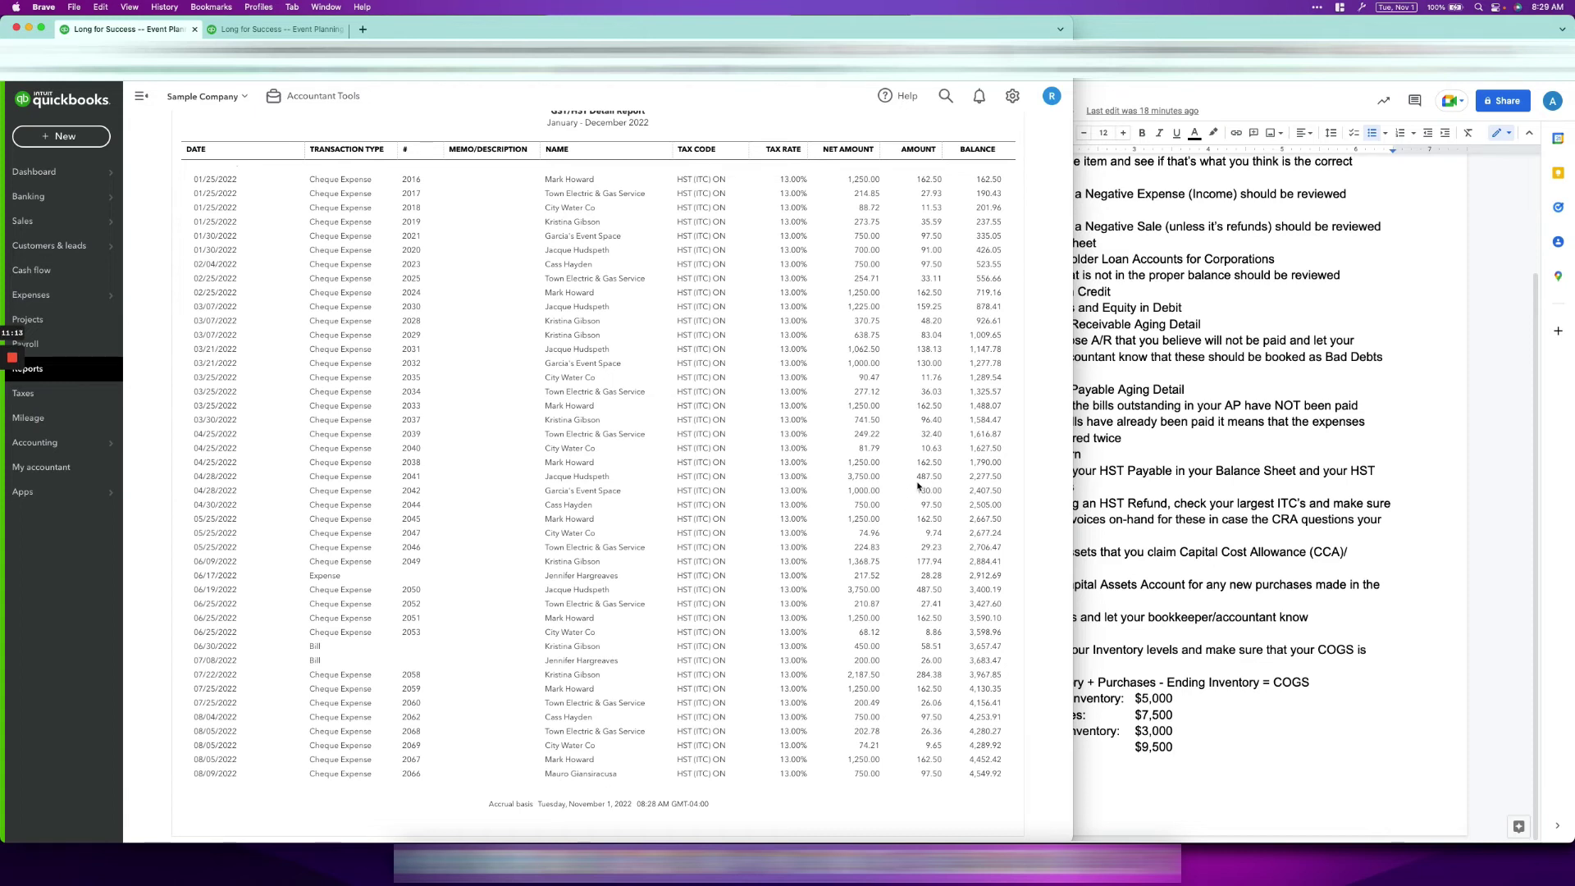
scroll(918, 486, "down", 3)
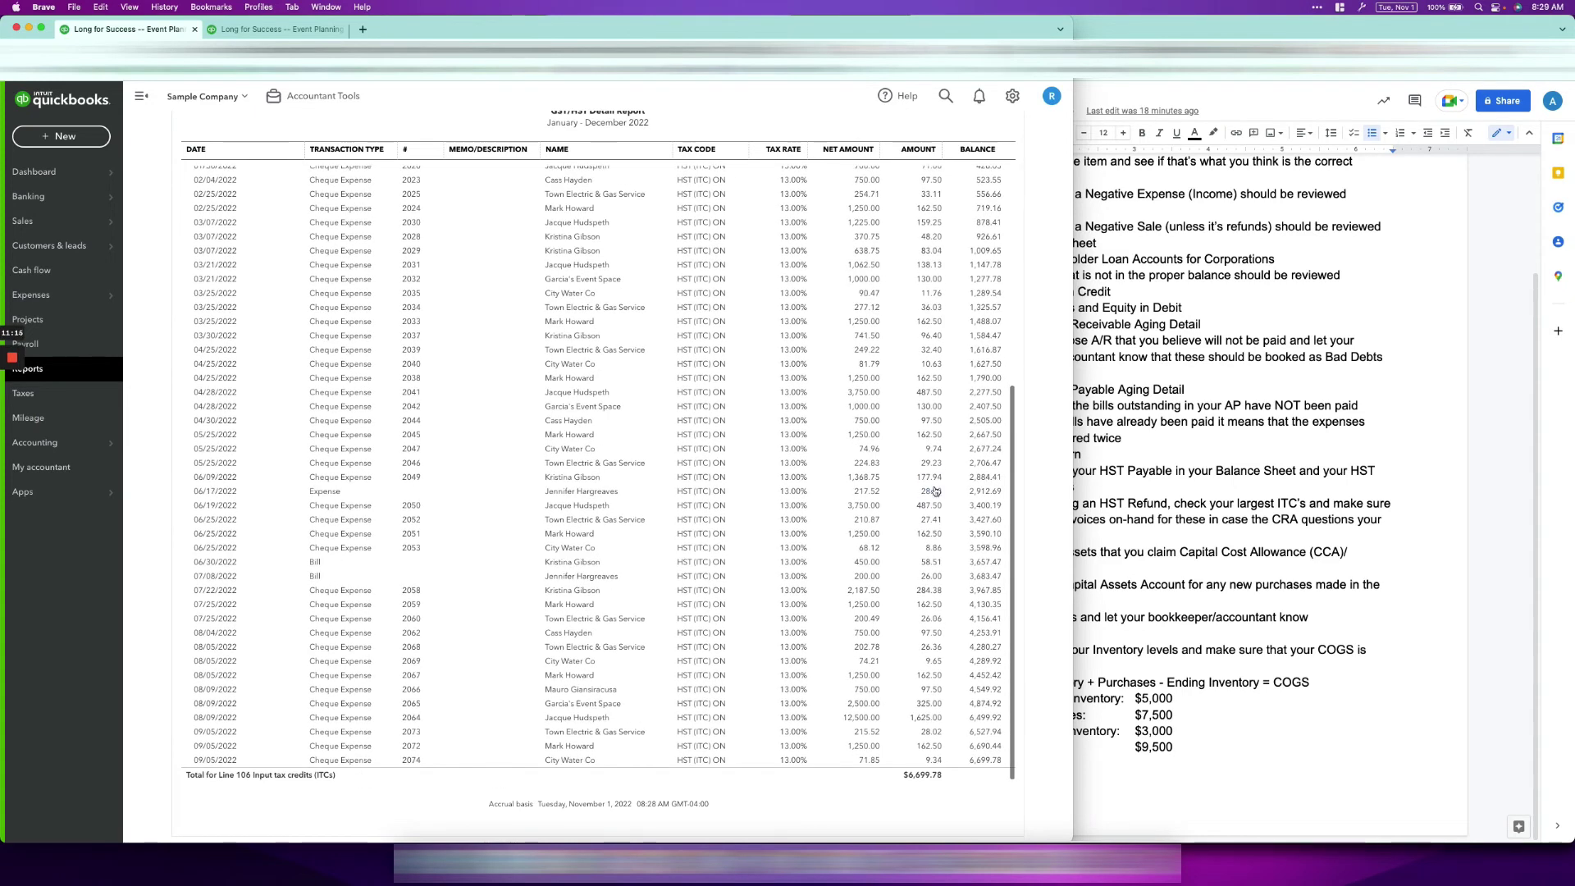
- Return to the report list and restore the browser window to half the screen beside the checklist
scroll(823, 615, "up", 10)
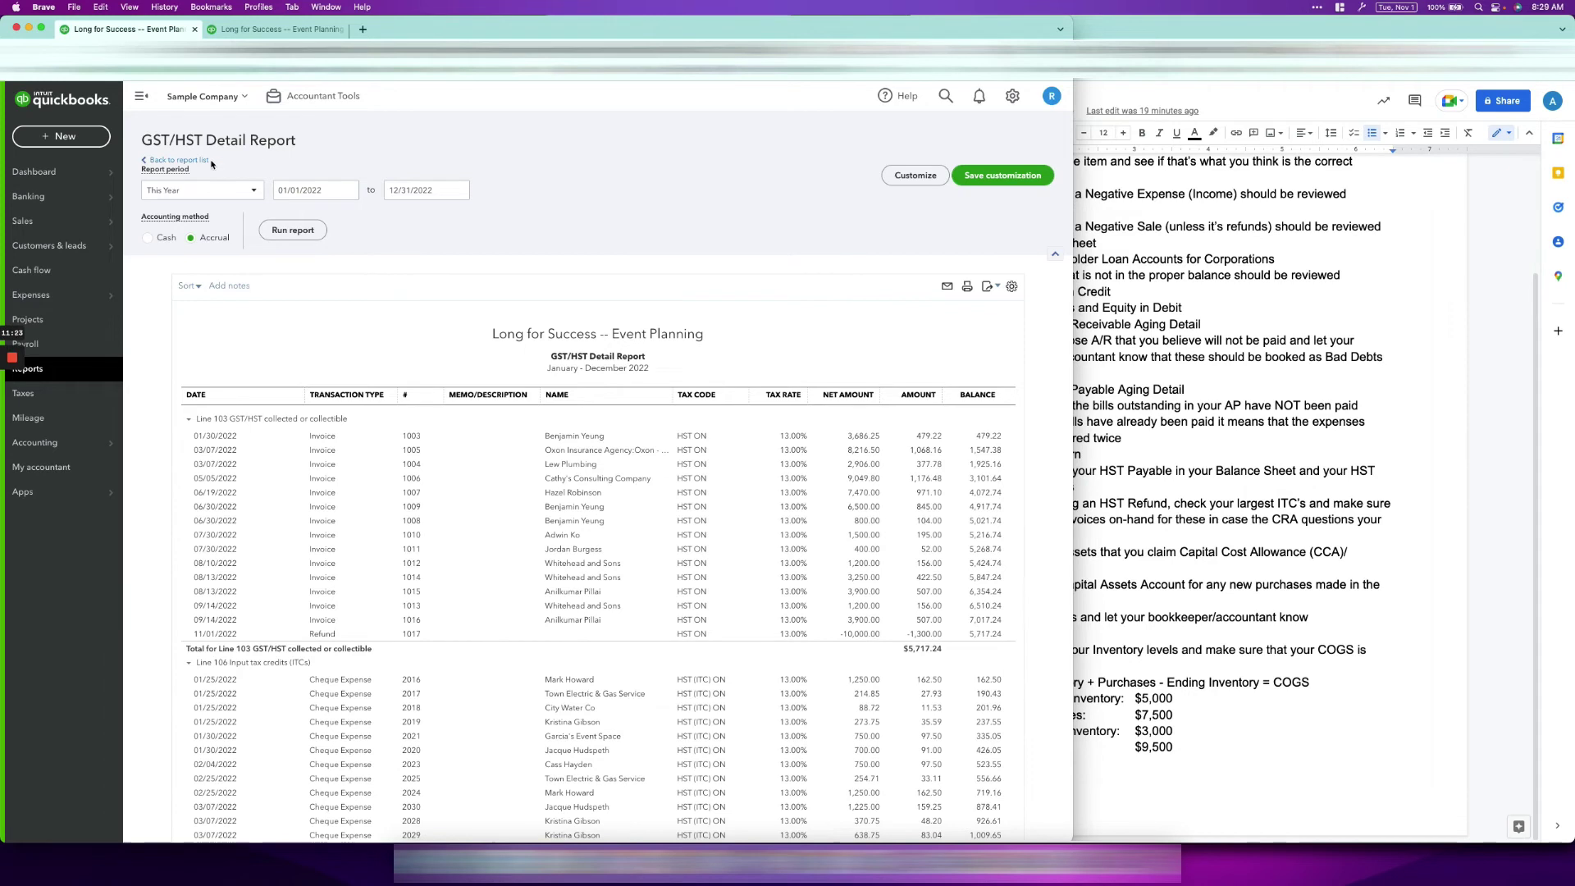
left_click(179, 160)
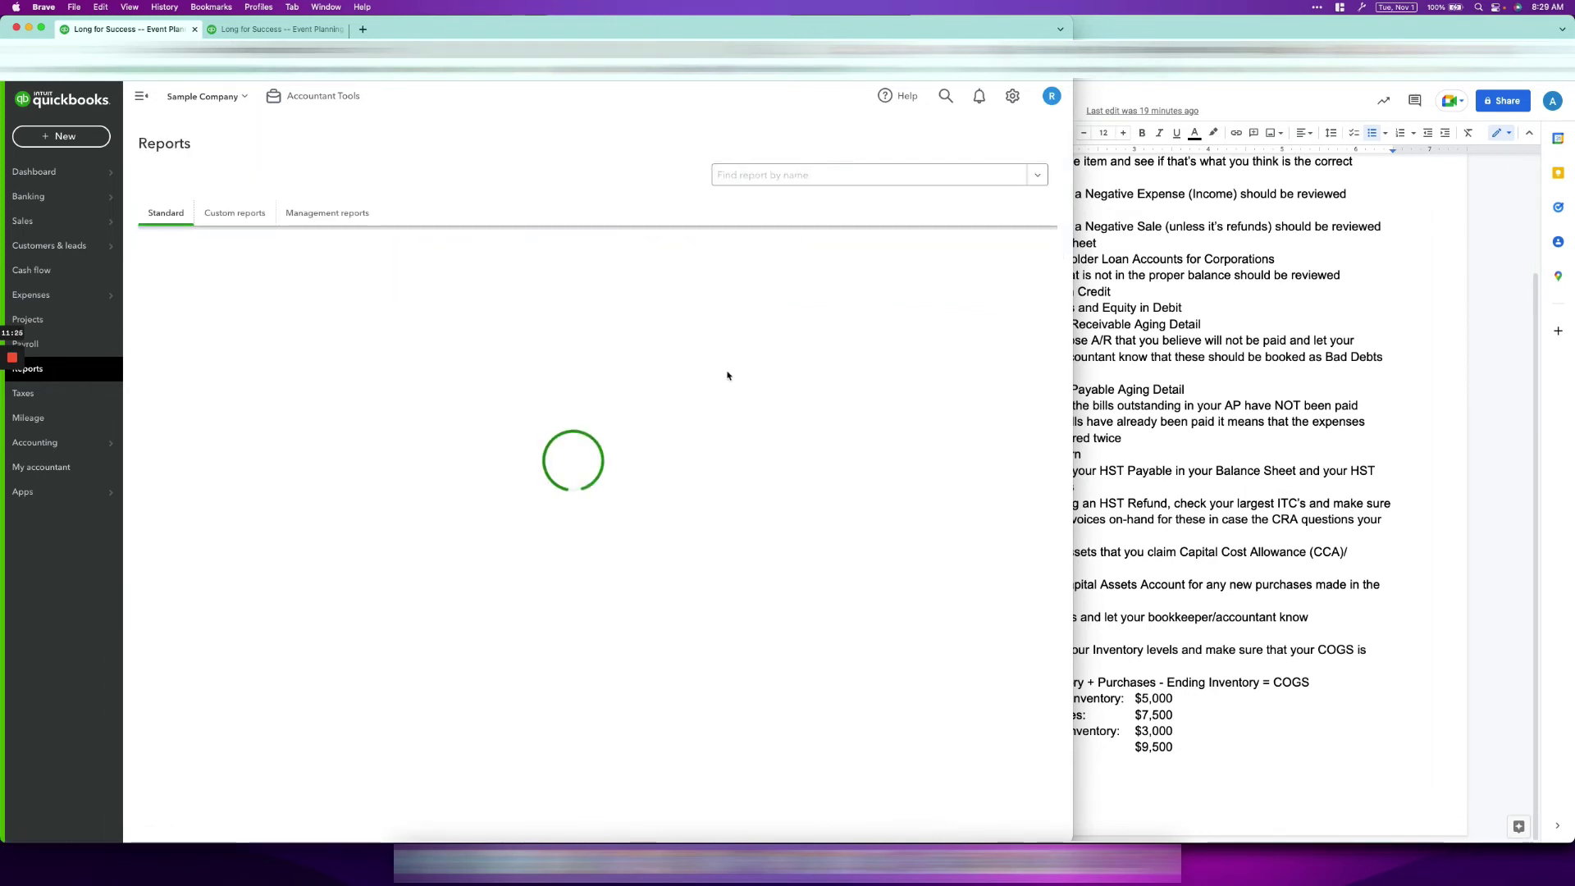
key("ctrl+alt+Left")
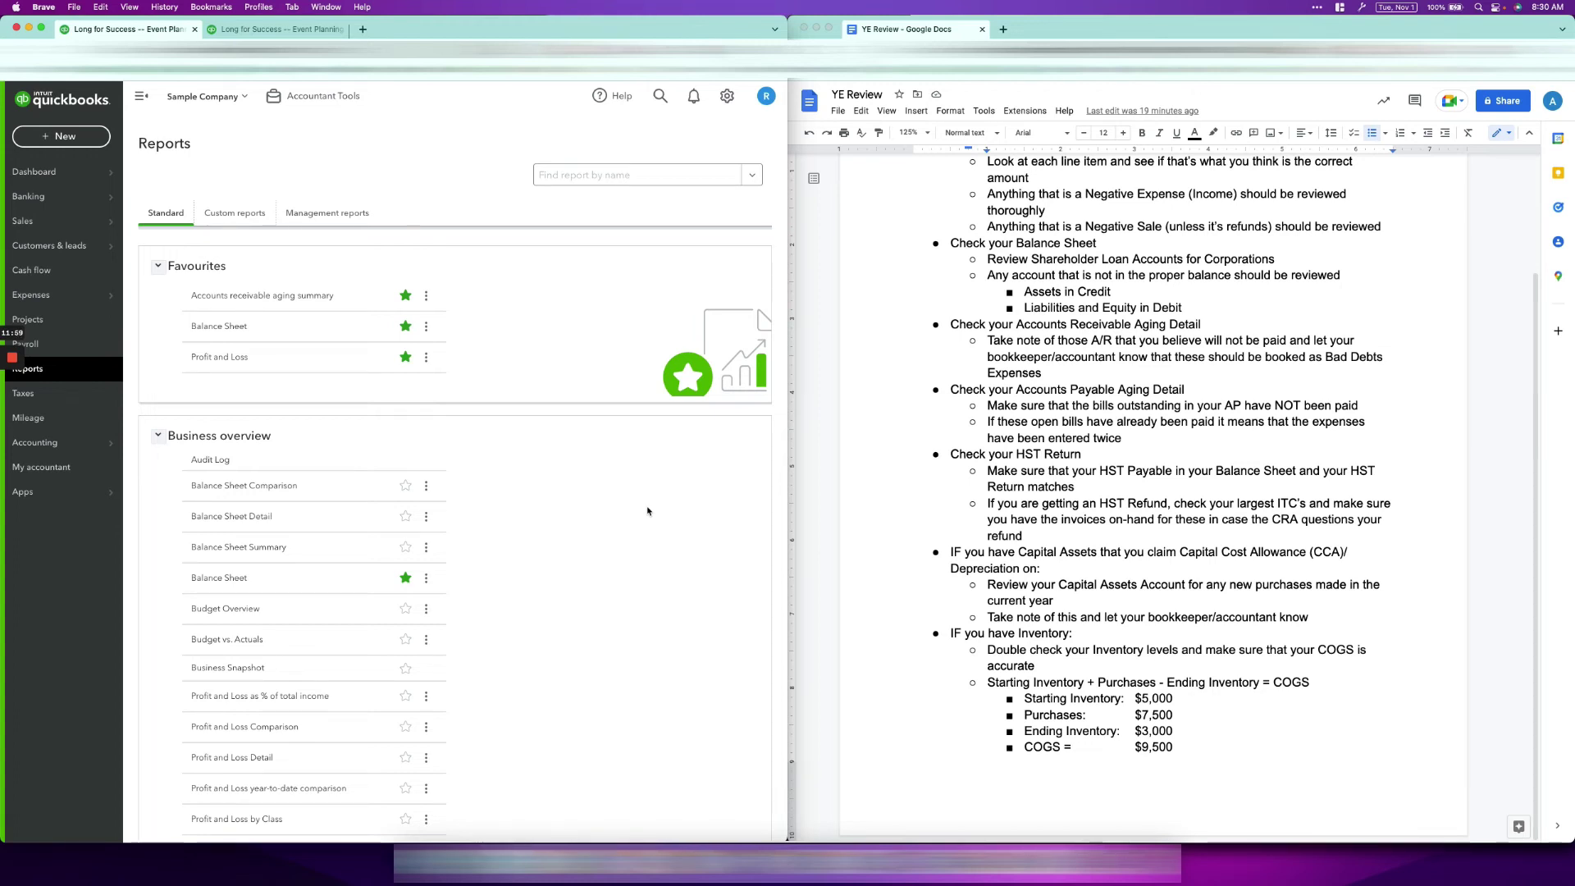
- Consult the capital assets item in the YE Review checklist and open the Balance Sheet report from the QuickBooks favourites
left_click(1180, 597)
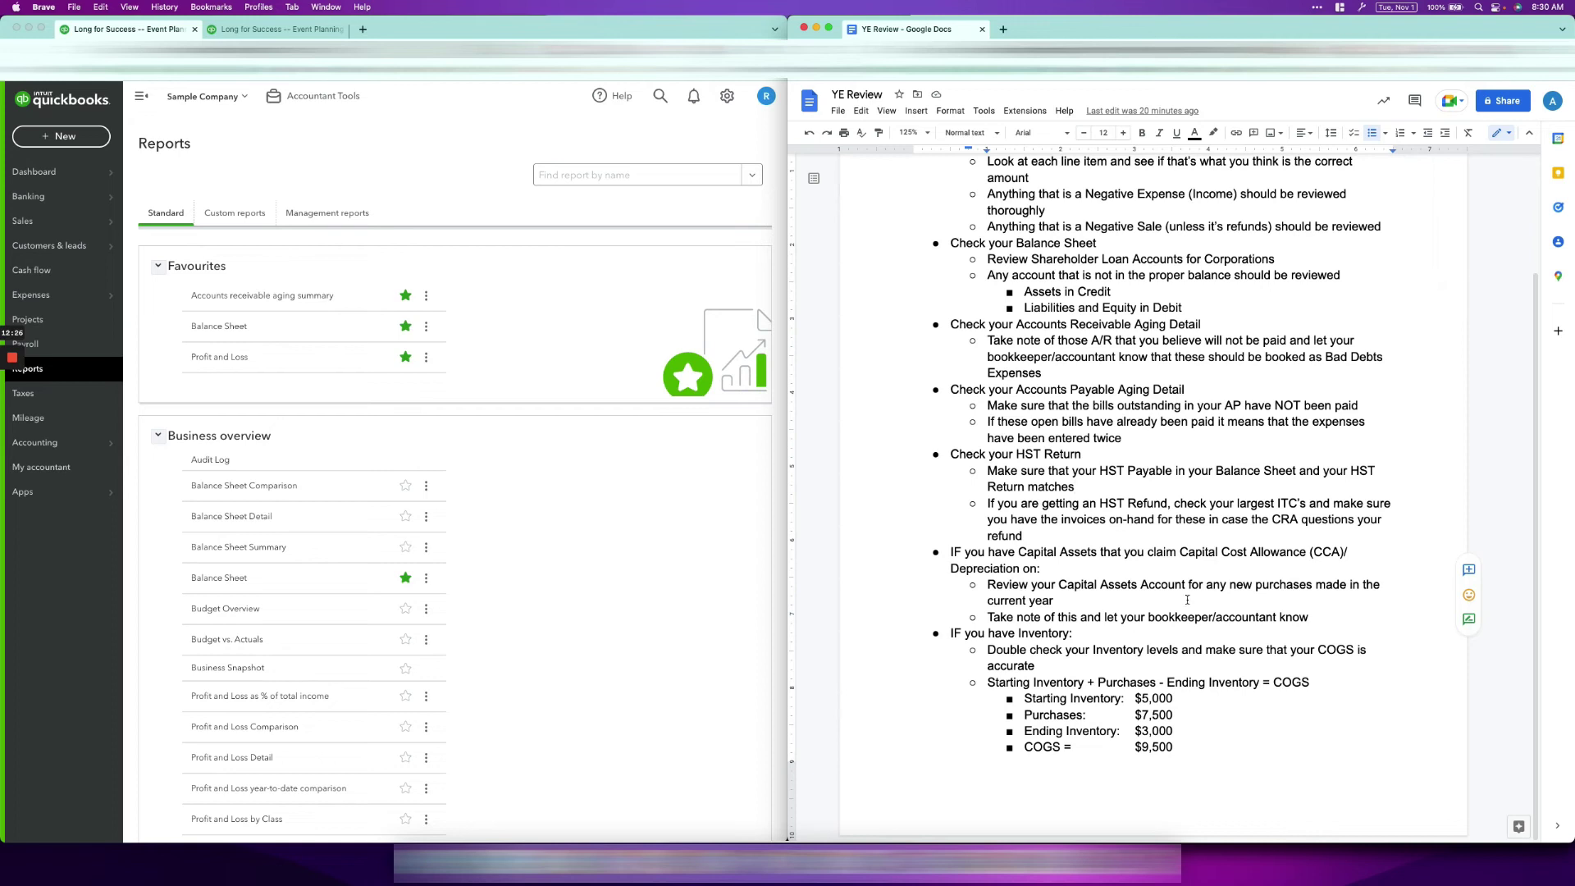
left_click(644, 332)
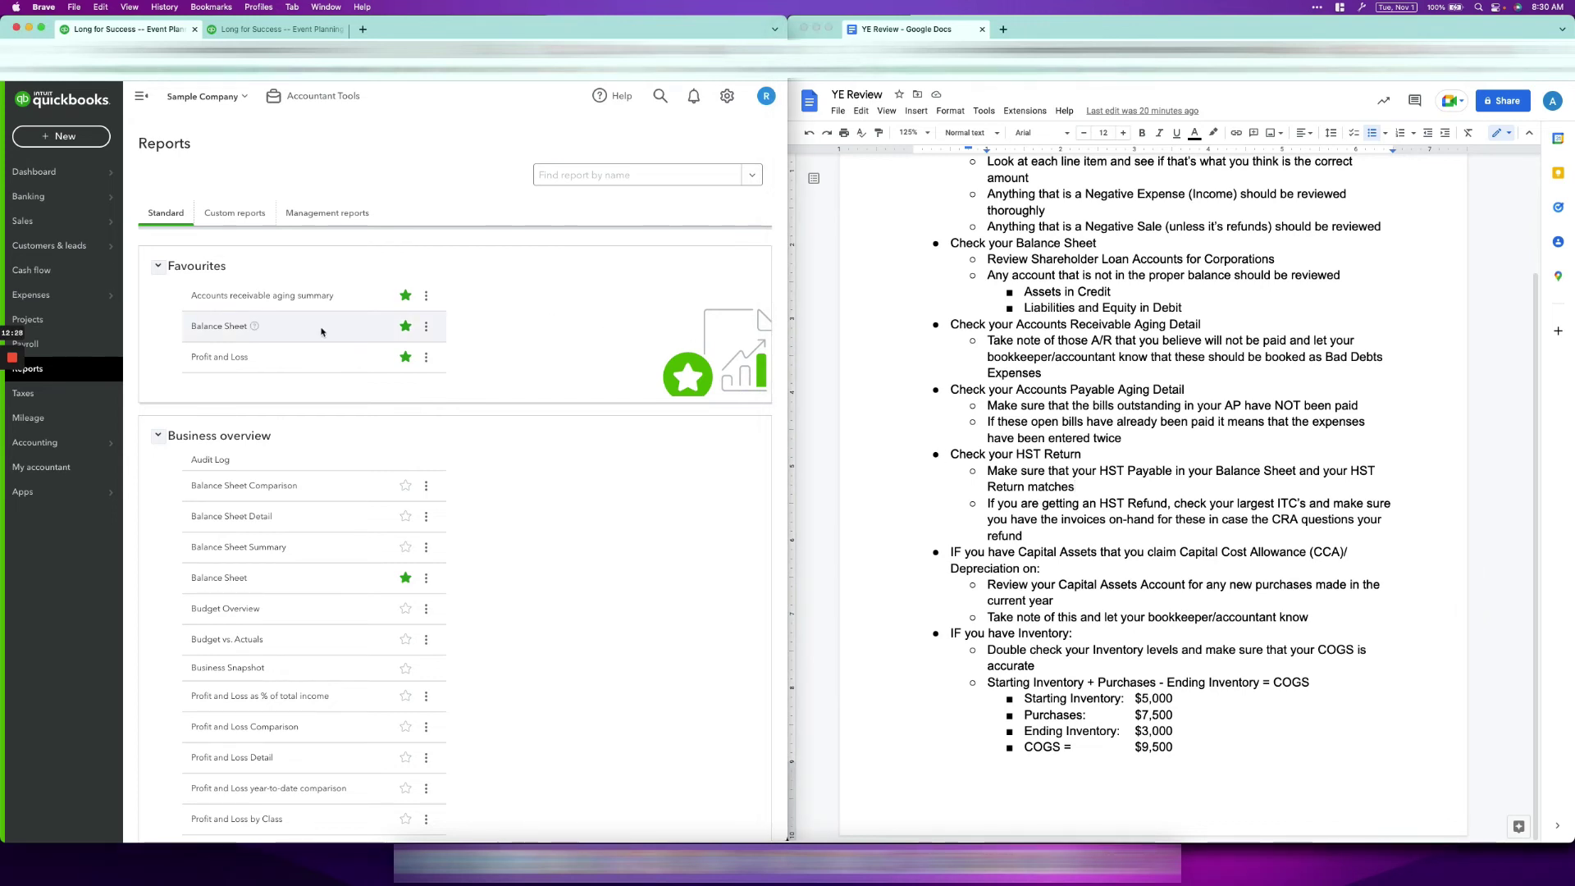
left_click(233, 329)
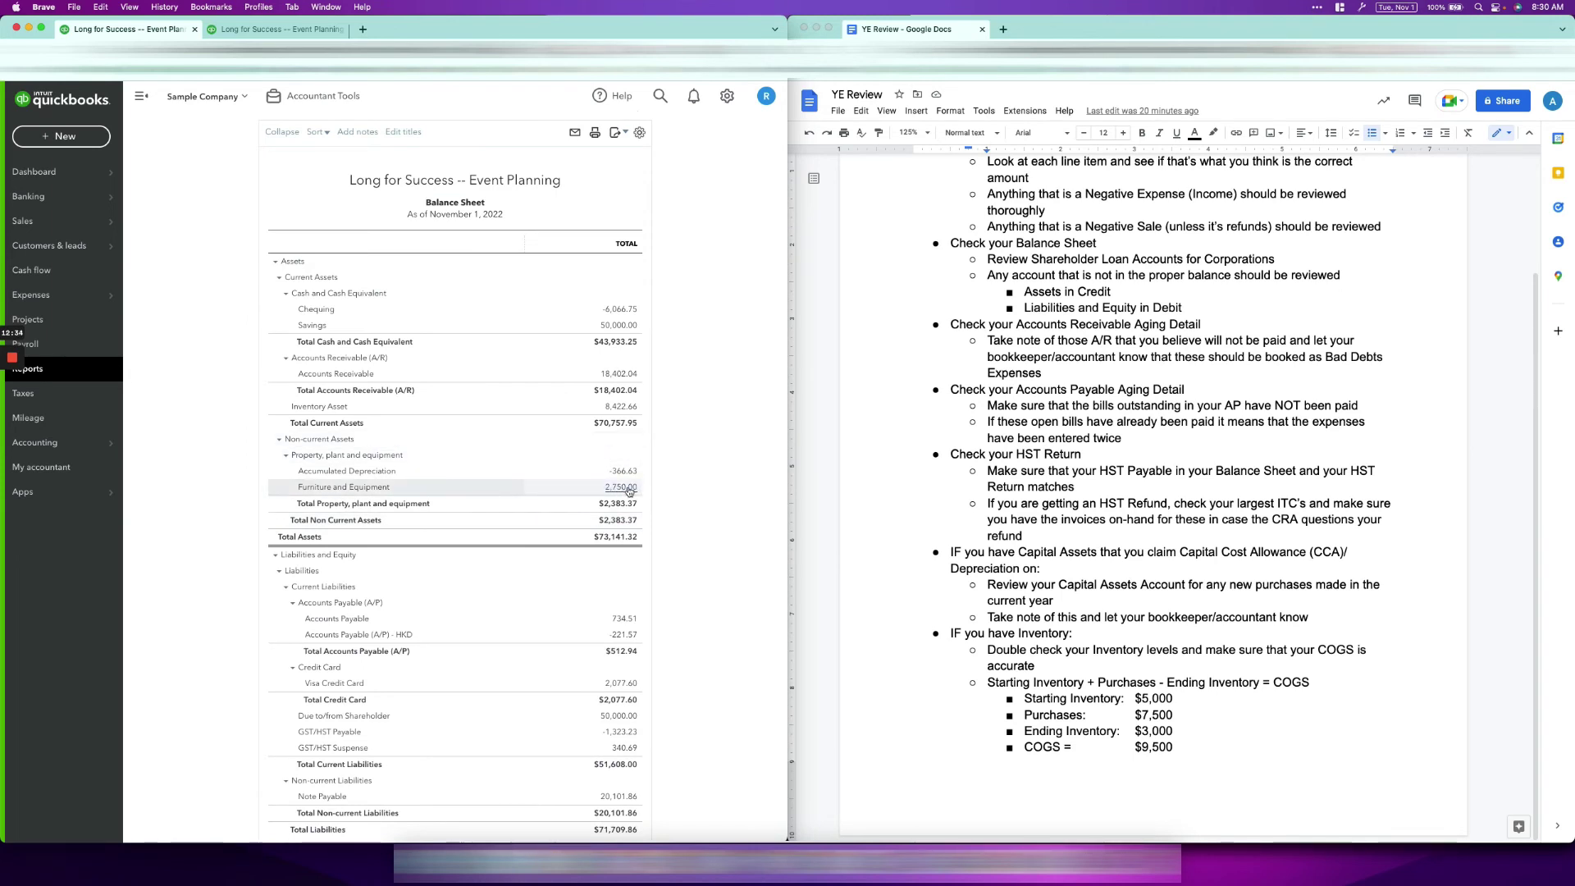
- Examine the Furniture and Equipment and Accumulated Depreciation lines under Property, plant and equipment on the Balance Sheet for new purchases
scroll(640, 484, "down", 2)
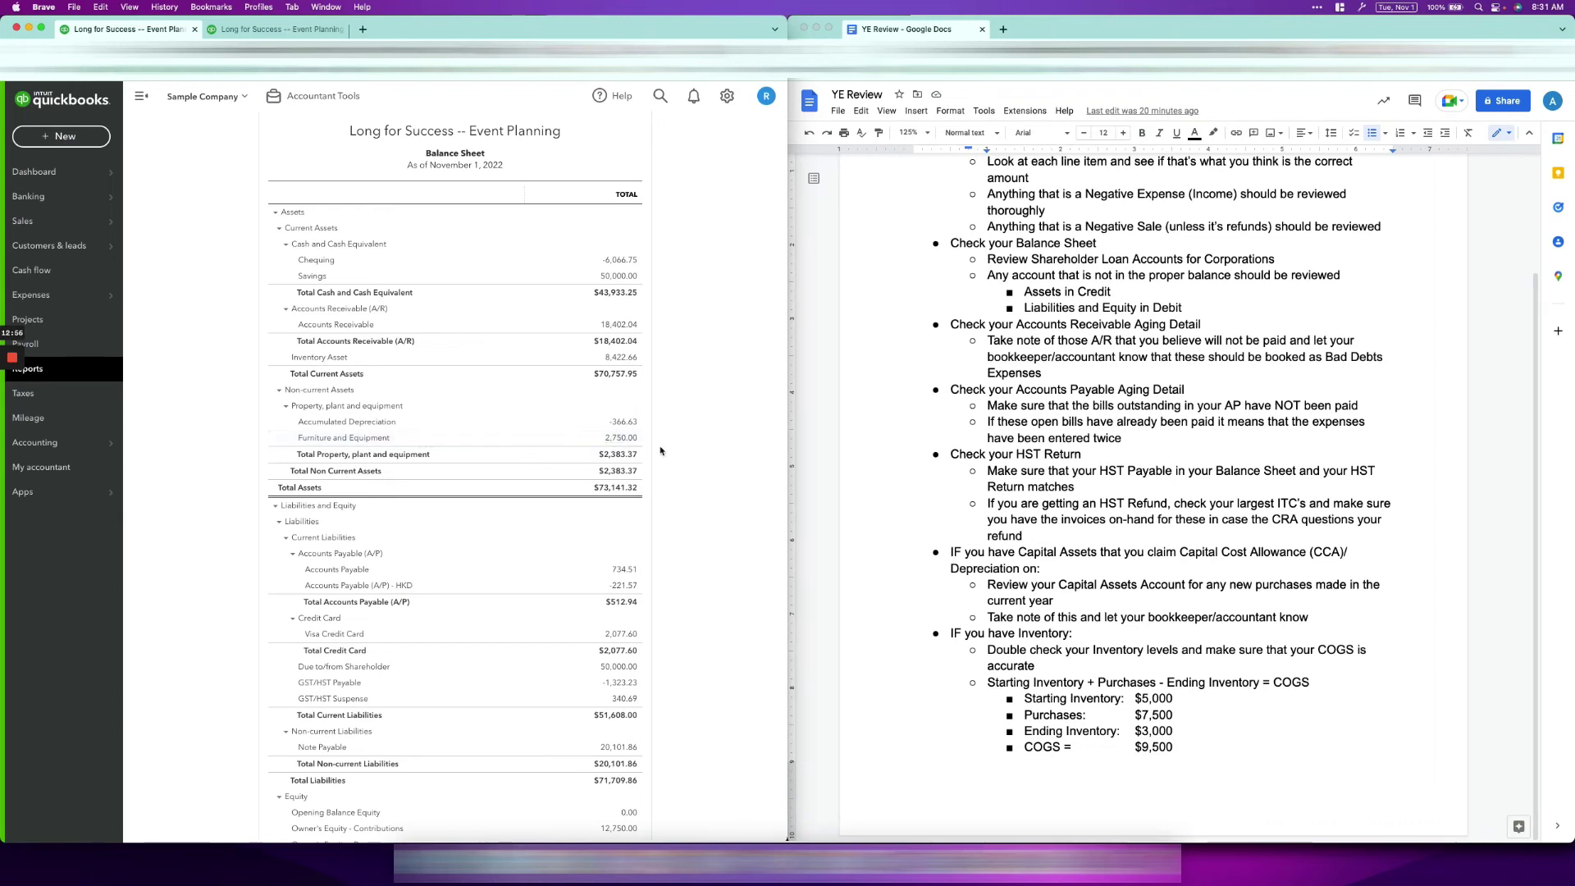
scroll(697, 454, "down", 1)
scroll(623, 455, "down", 1)
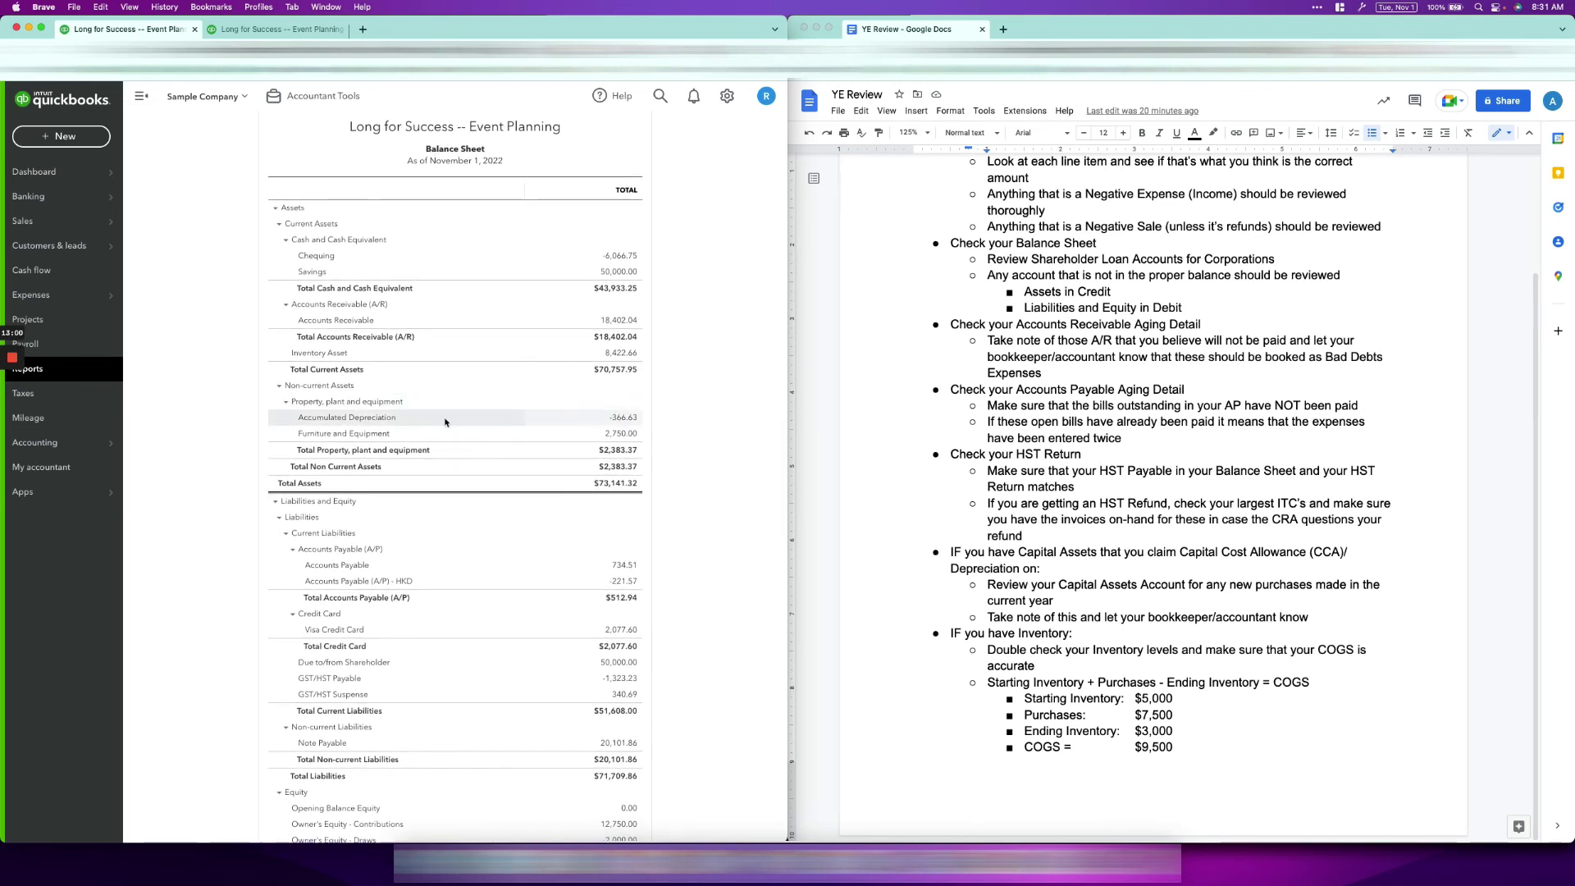
scroll(661, 421, "down", 1)
scroll(660, 422, "down", 5)
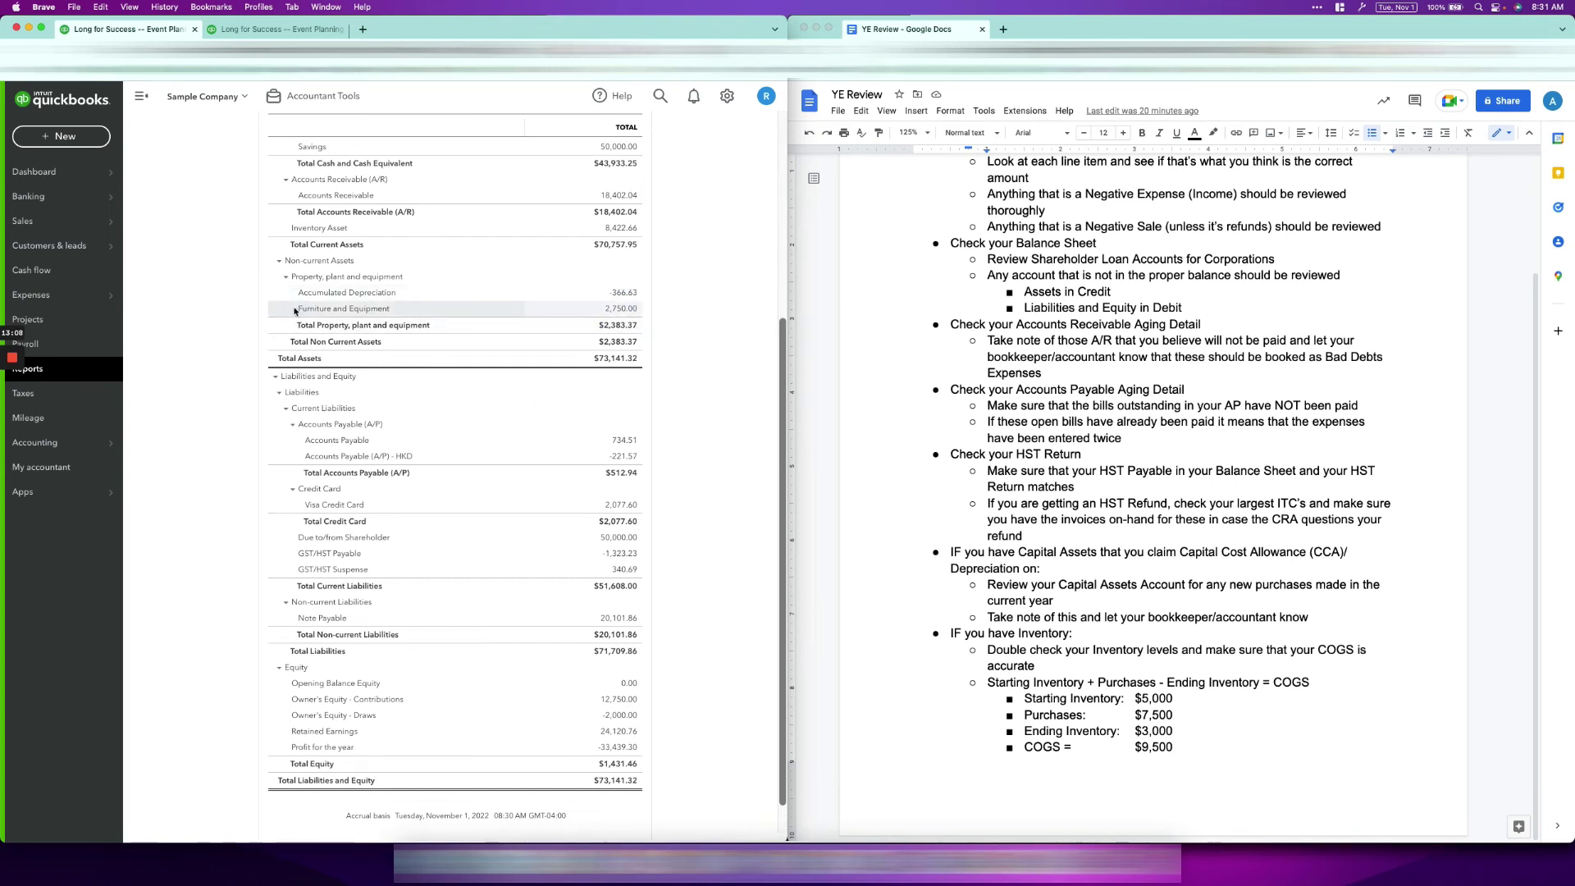
left_click(621, 311)
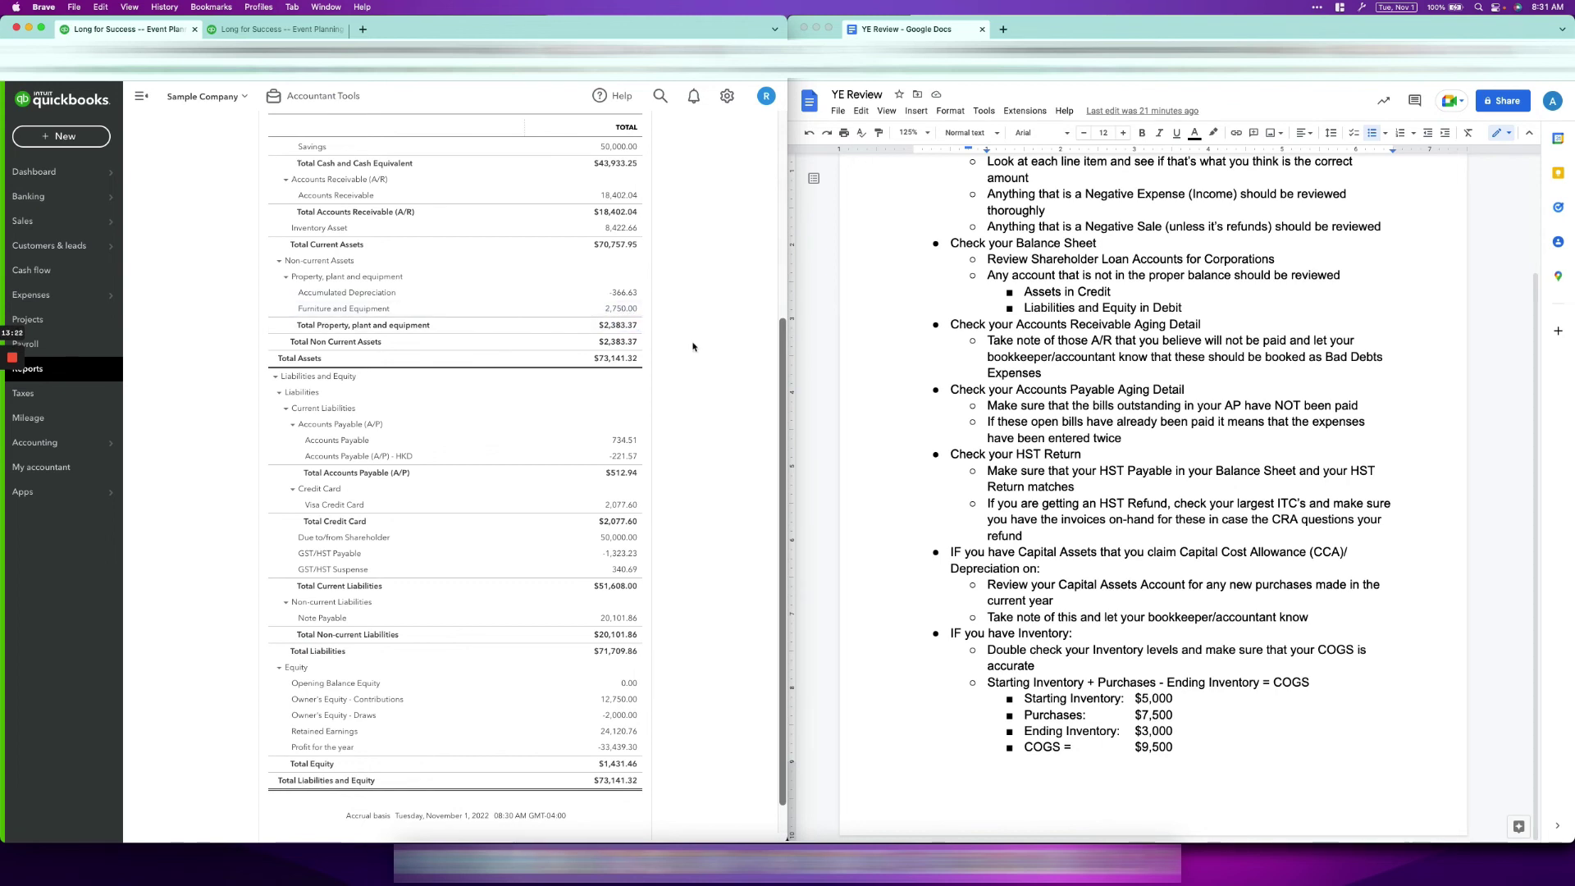
- Go through the checklist's inventory example line by line: Starting Inventory, Purchases, Ending Inventory and the resulting COGS
left_click(811, 340)
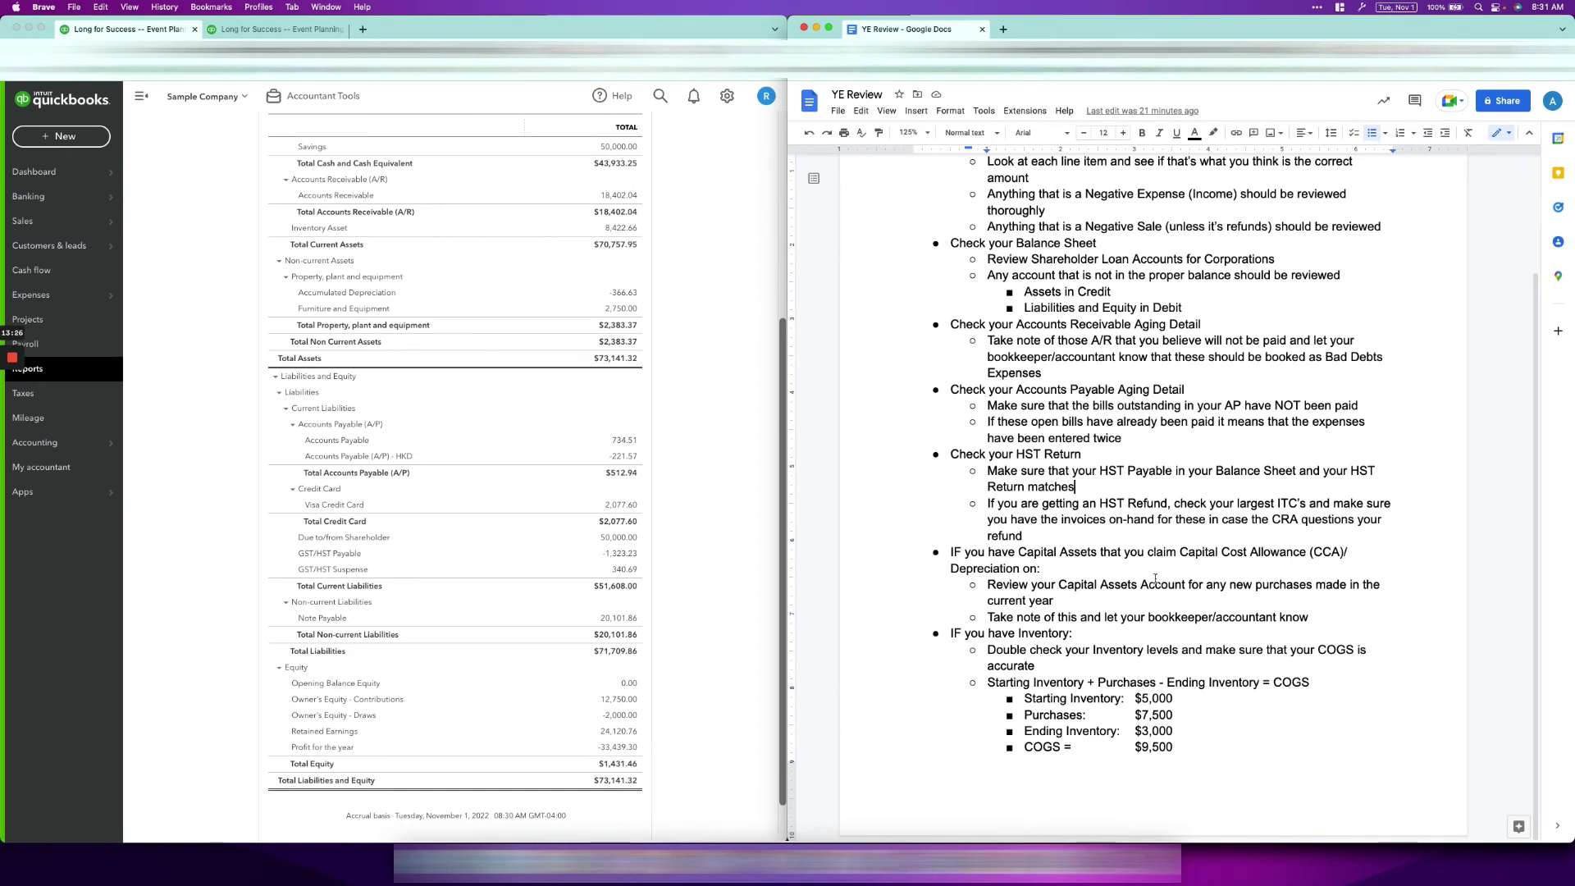
left_click(1151, 630)
left_click_drag(1024, 698, 1180, 704)
left_click(1227, 738)
left_click_drag(1033, 716, 1178, 714)
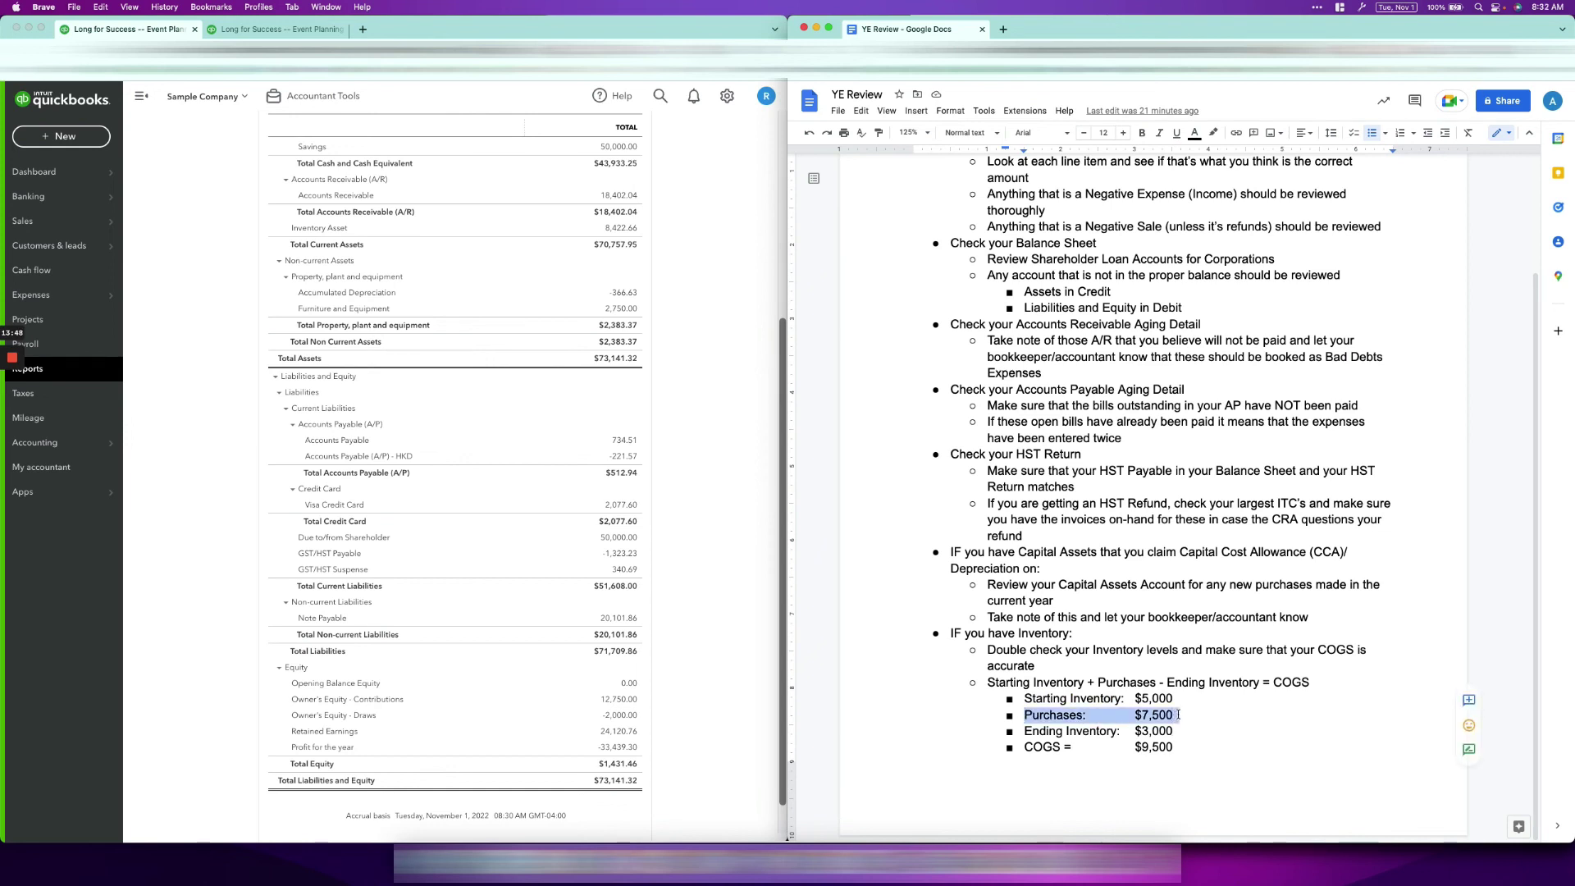
left_click(1200, 717)
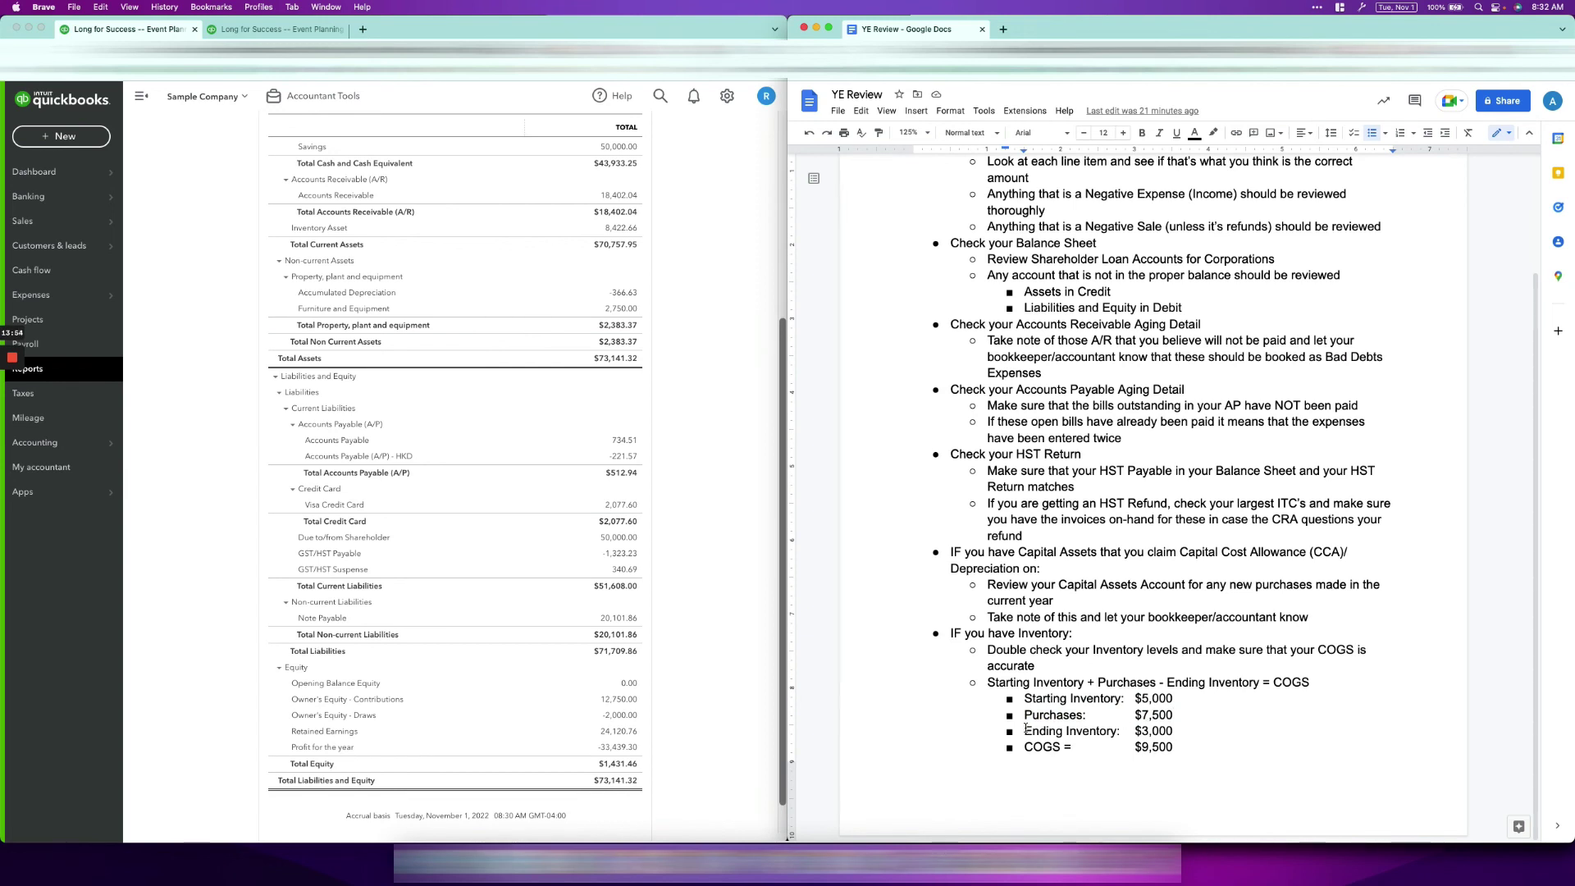
left_click_drag(1025, 730, 1171, 731)
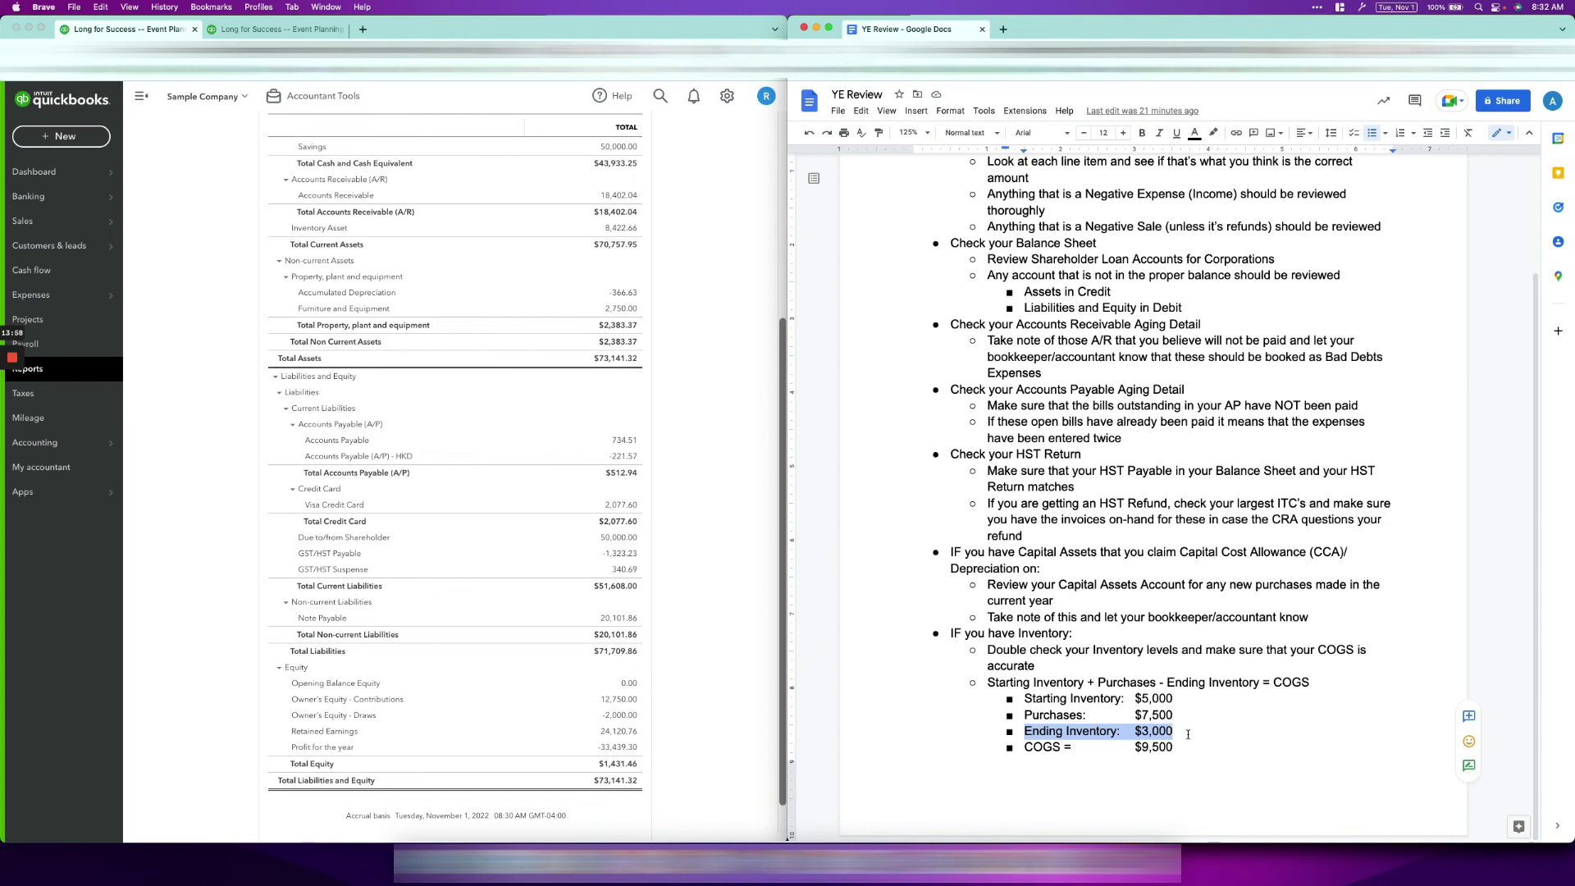
left_click(1188, 734)
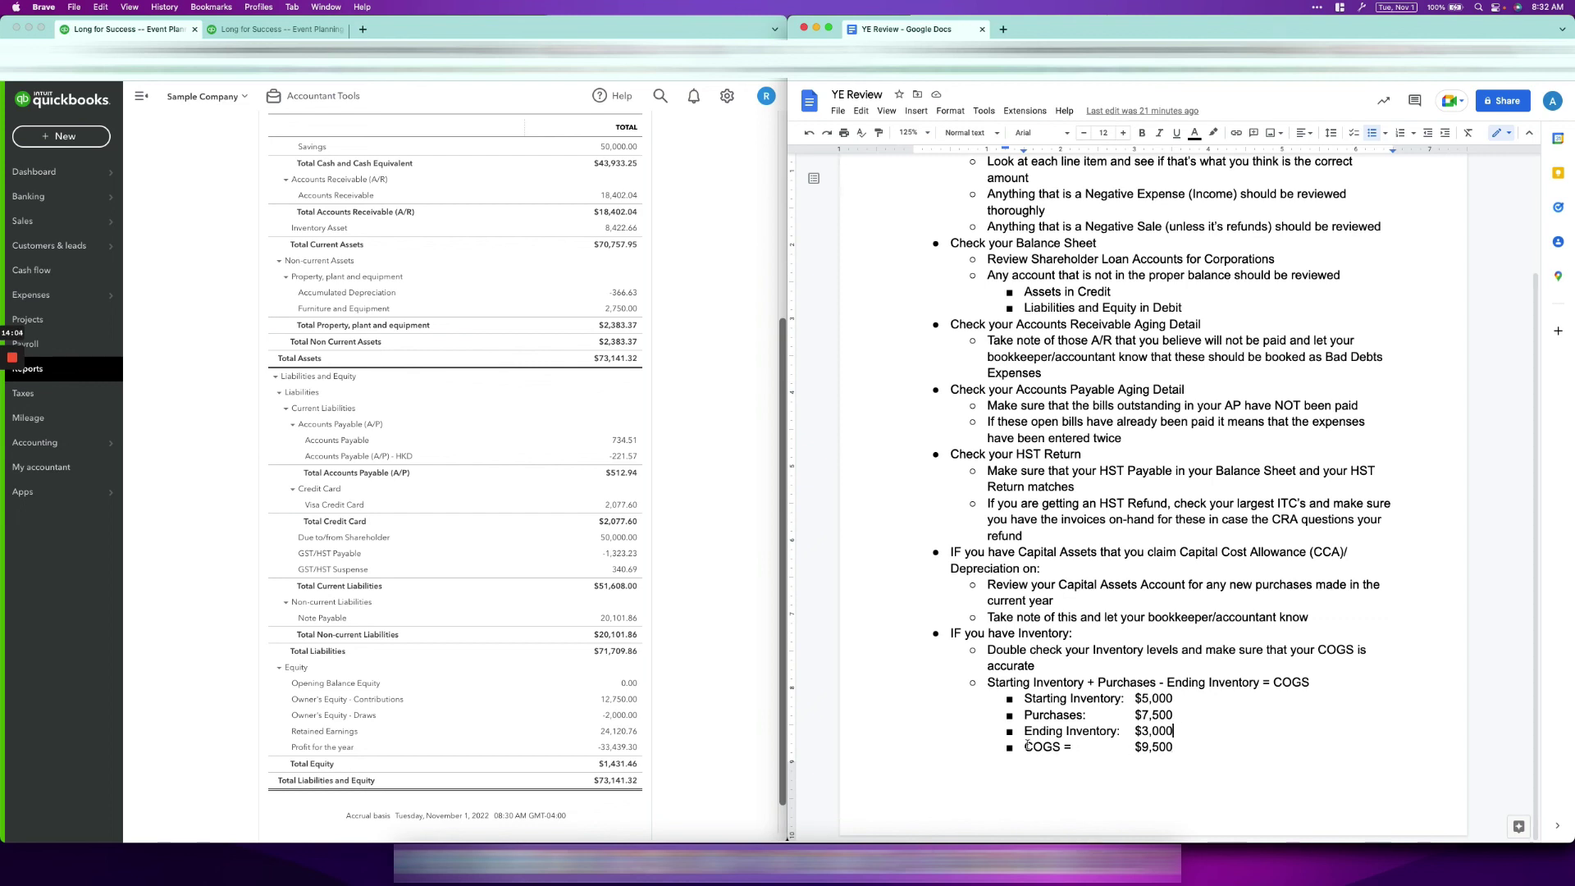
left_click_drag(1025, 747, 1181, 749)
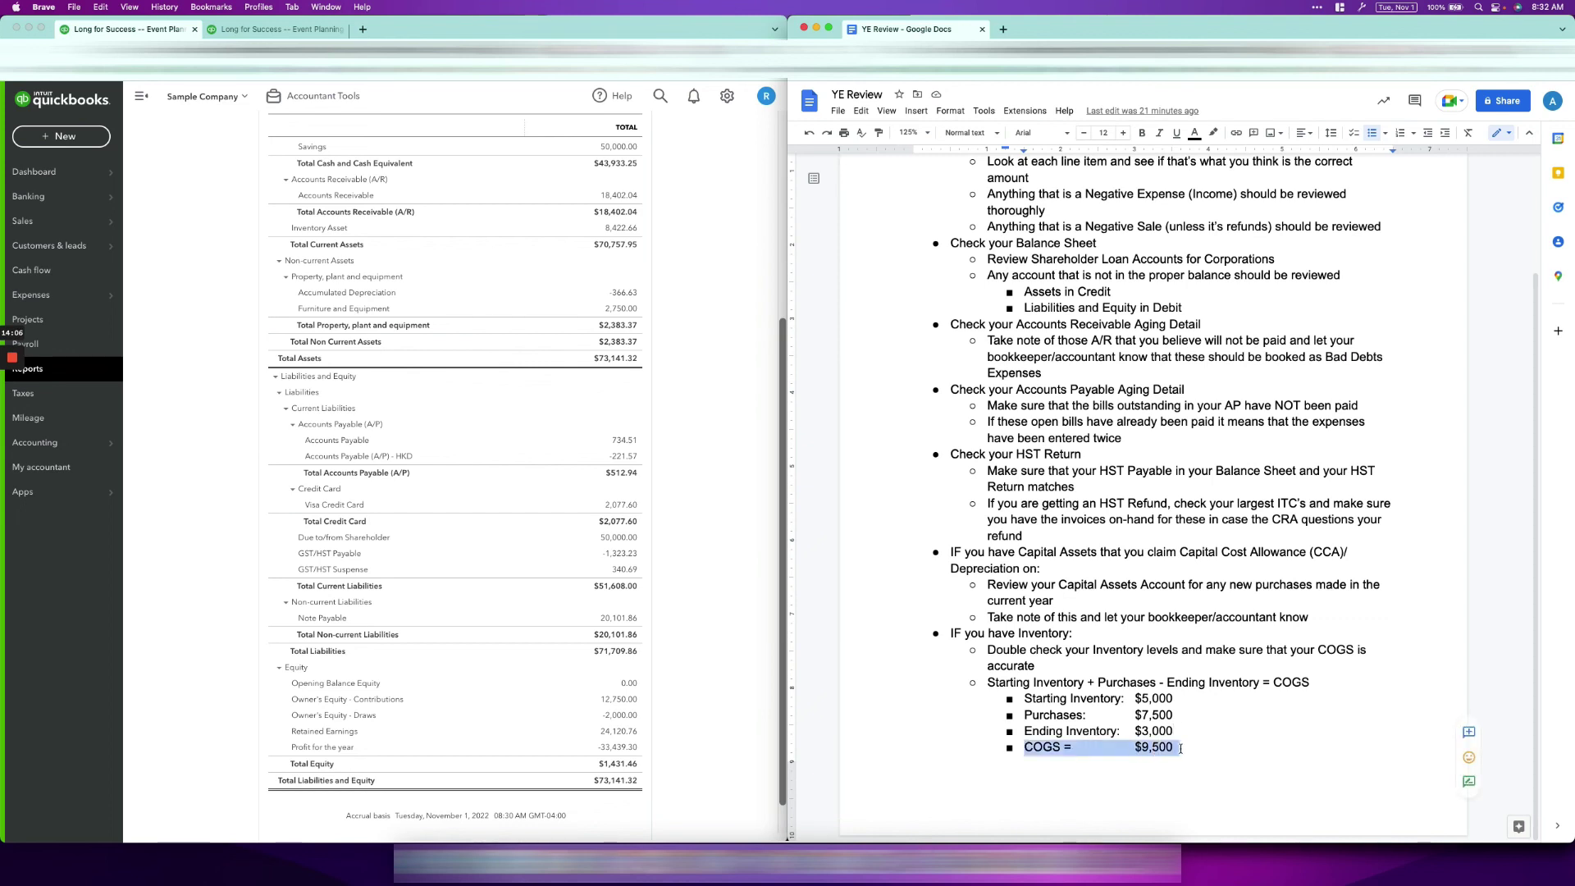
left_click(1184, 734)
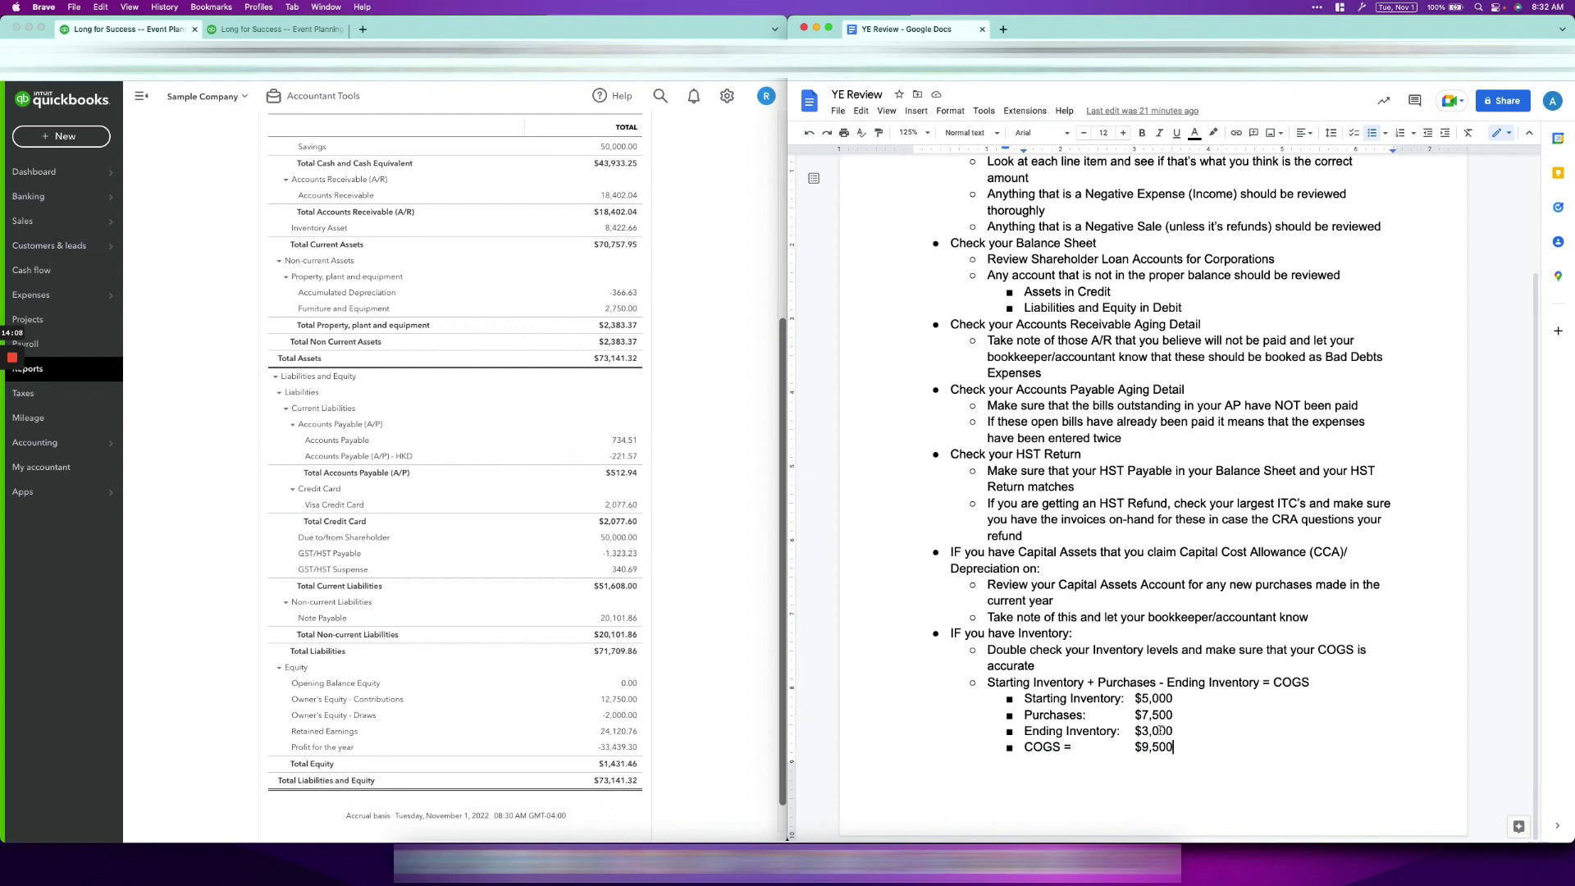
left_click_drag(1136, 730, 1179, 733)
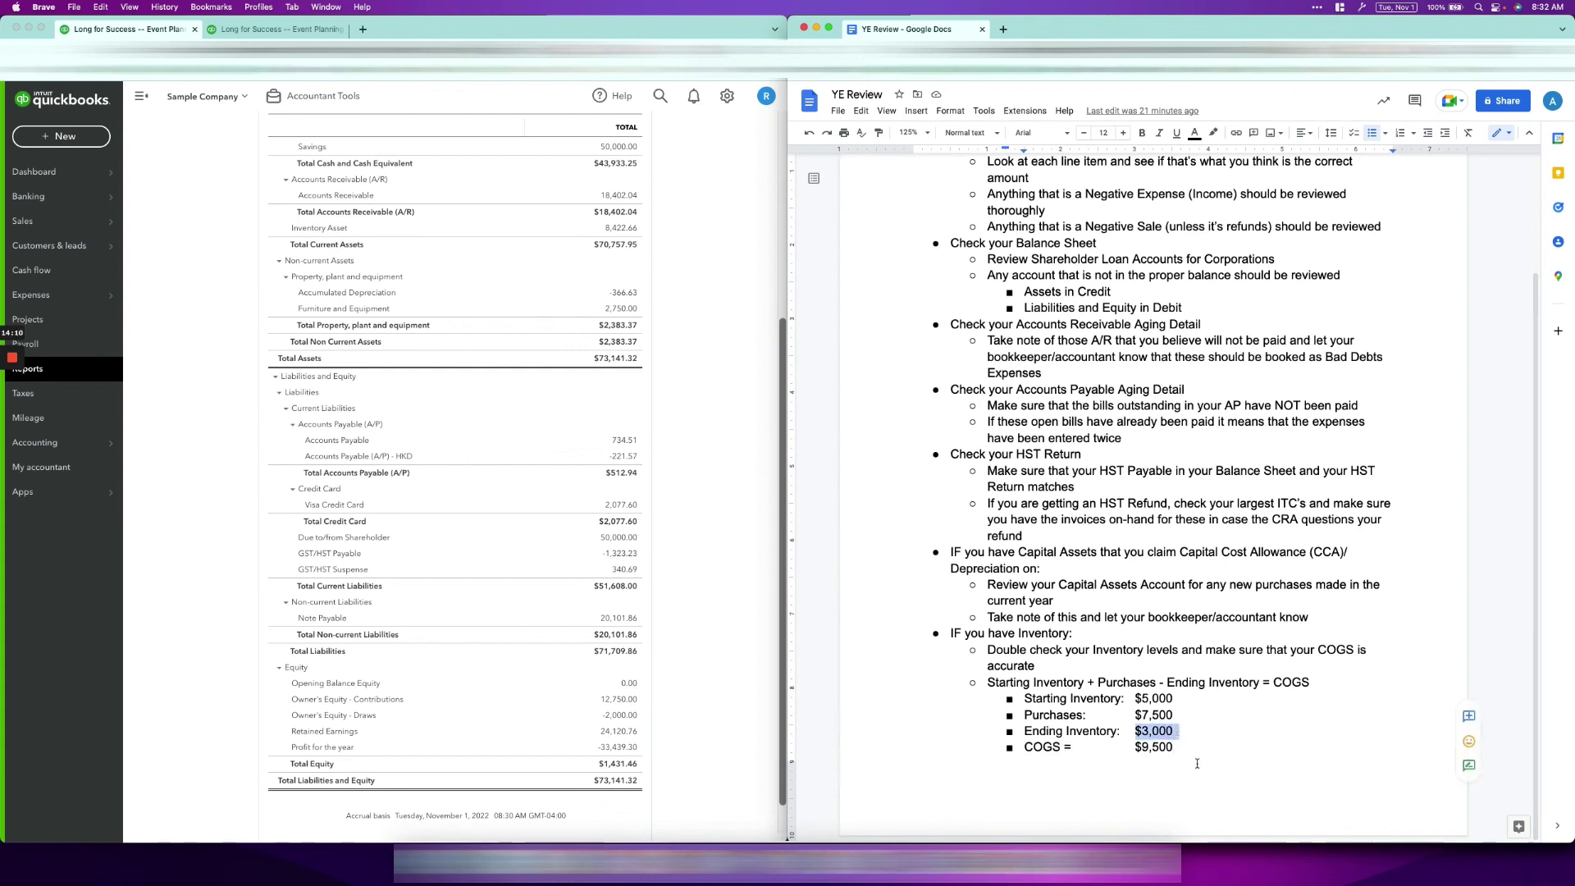
left_click(1188, 756)
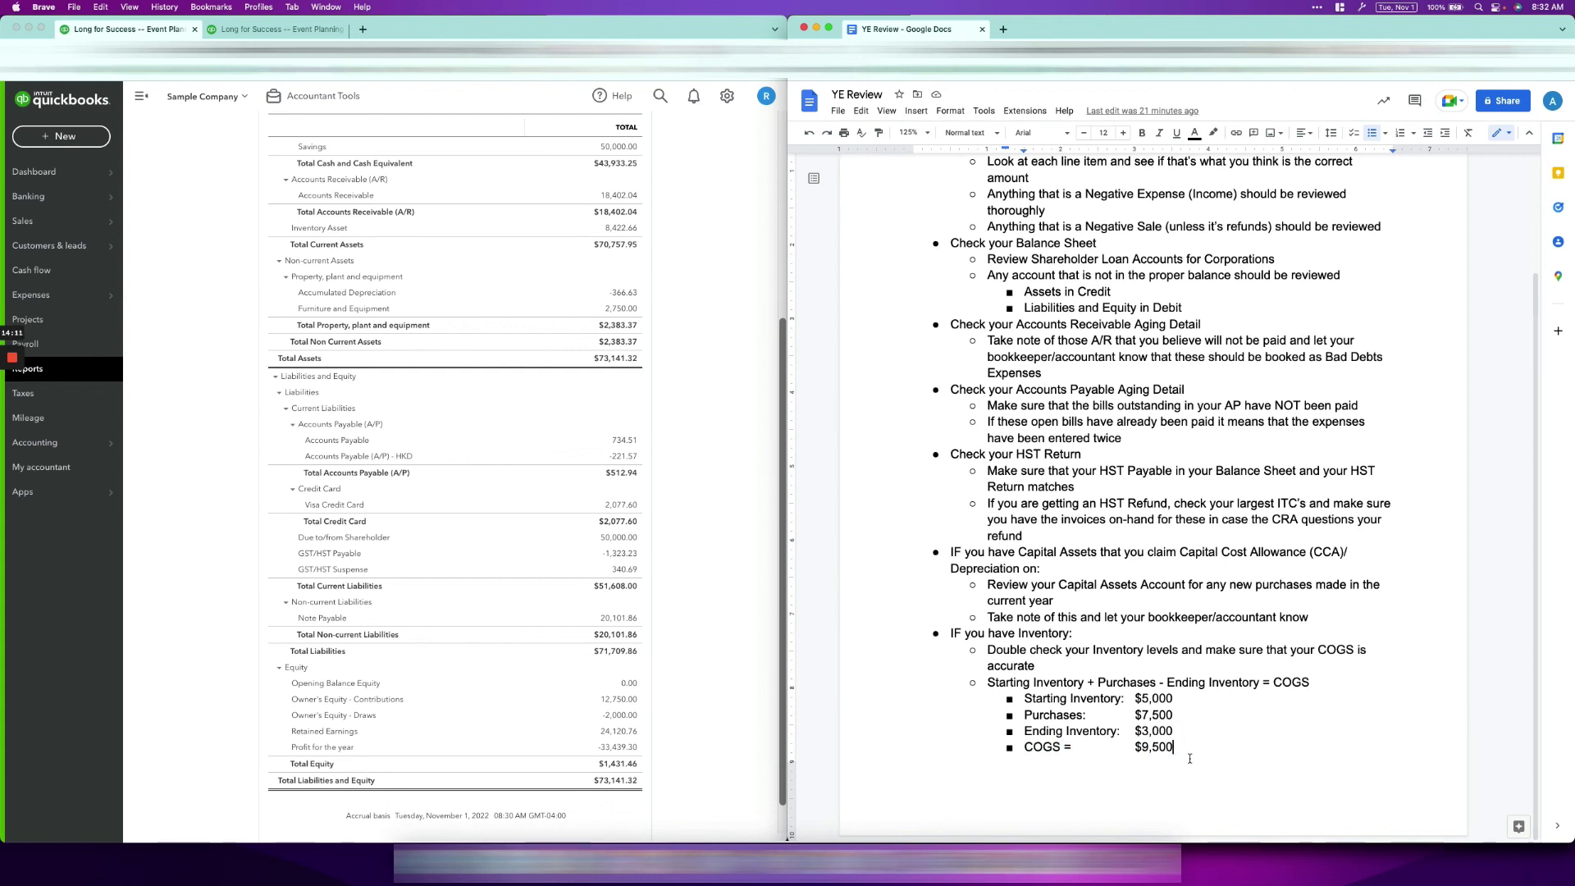
- Compare the Inventory Asset balance on the Balance Sheet with the Ending Inventory amount in the checklist's COGS example
left_click(624, 234)
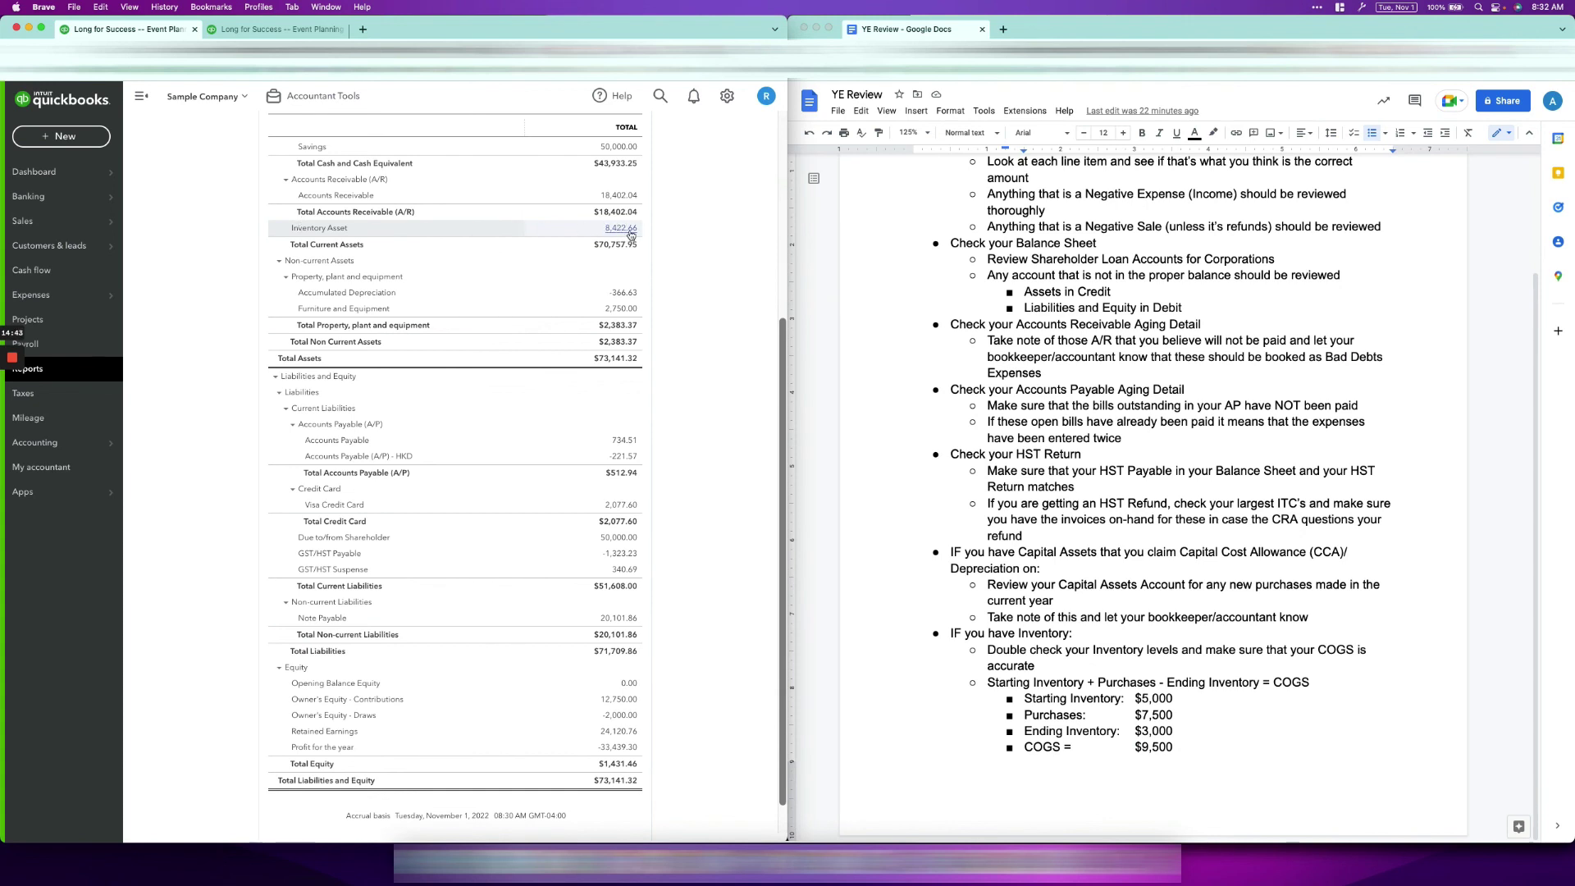
left_click(1163, 725)
double_click(1163, 725)
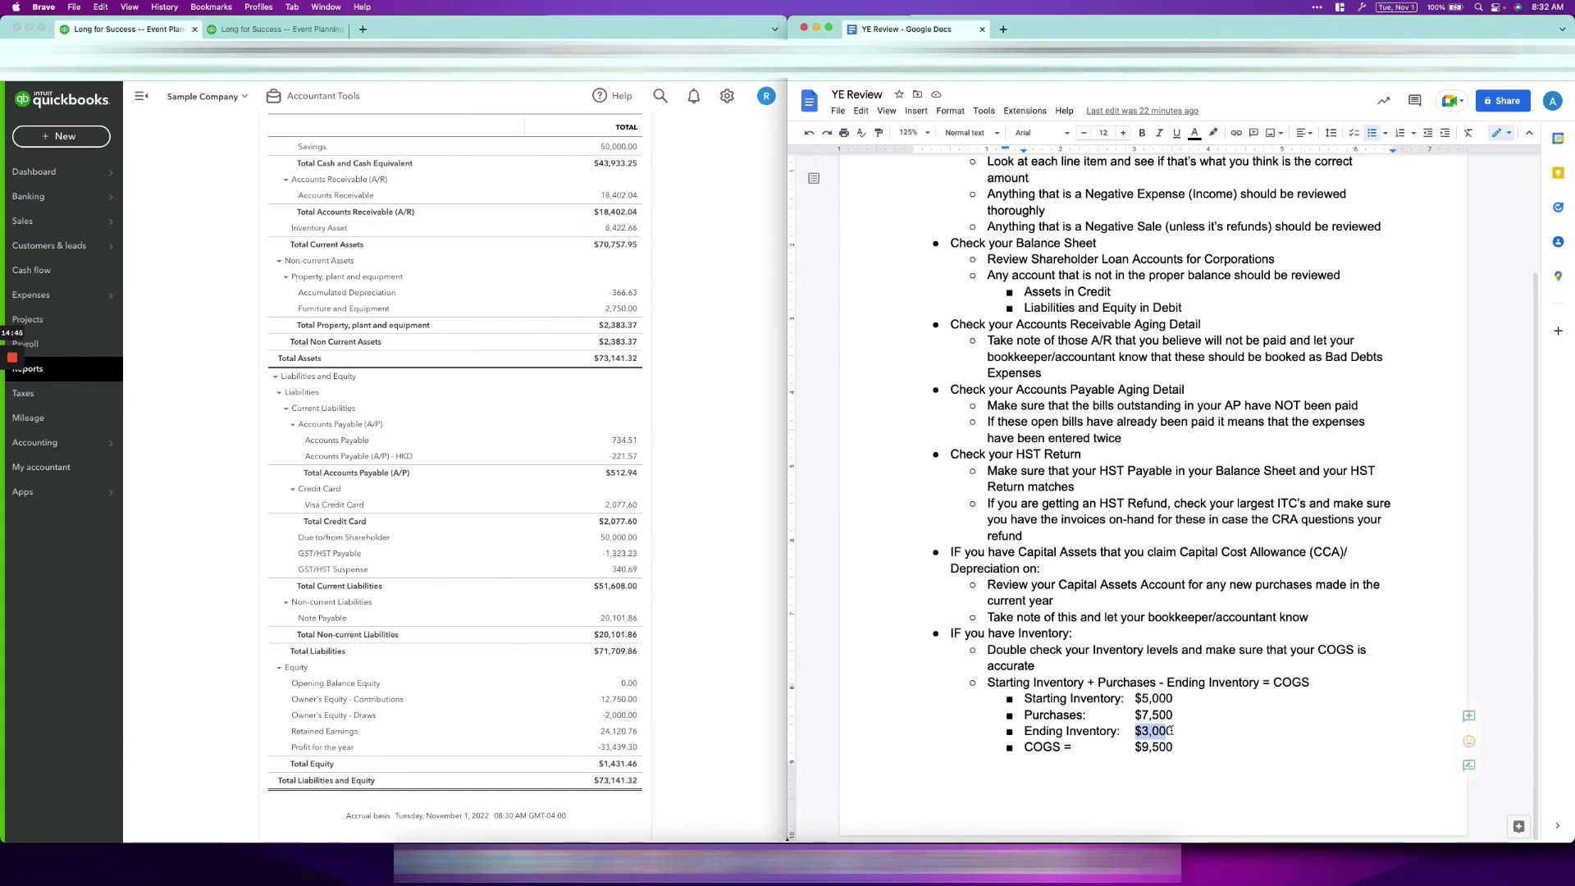
left_click(1211, 740)
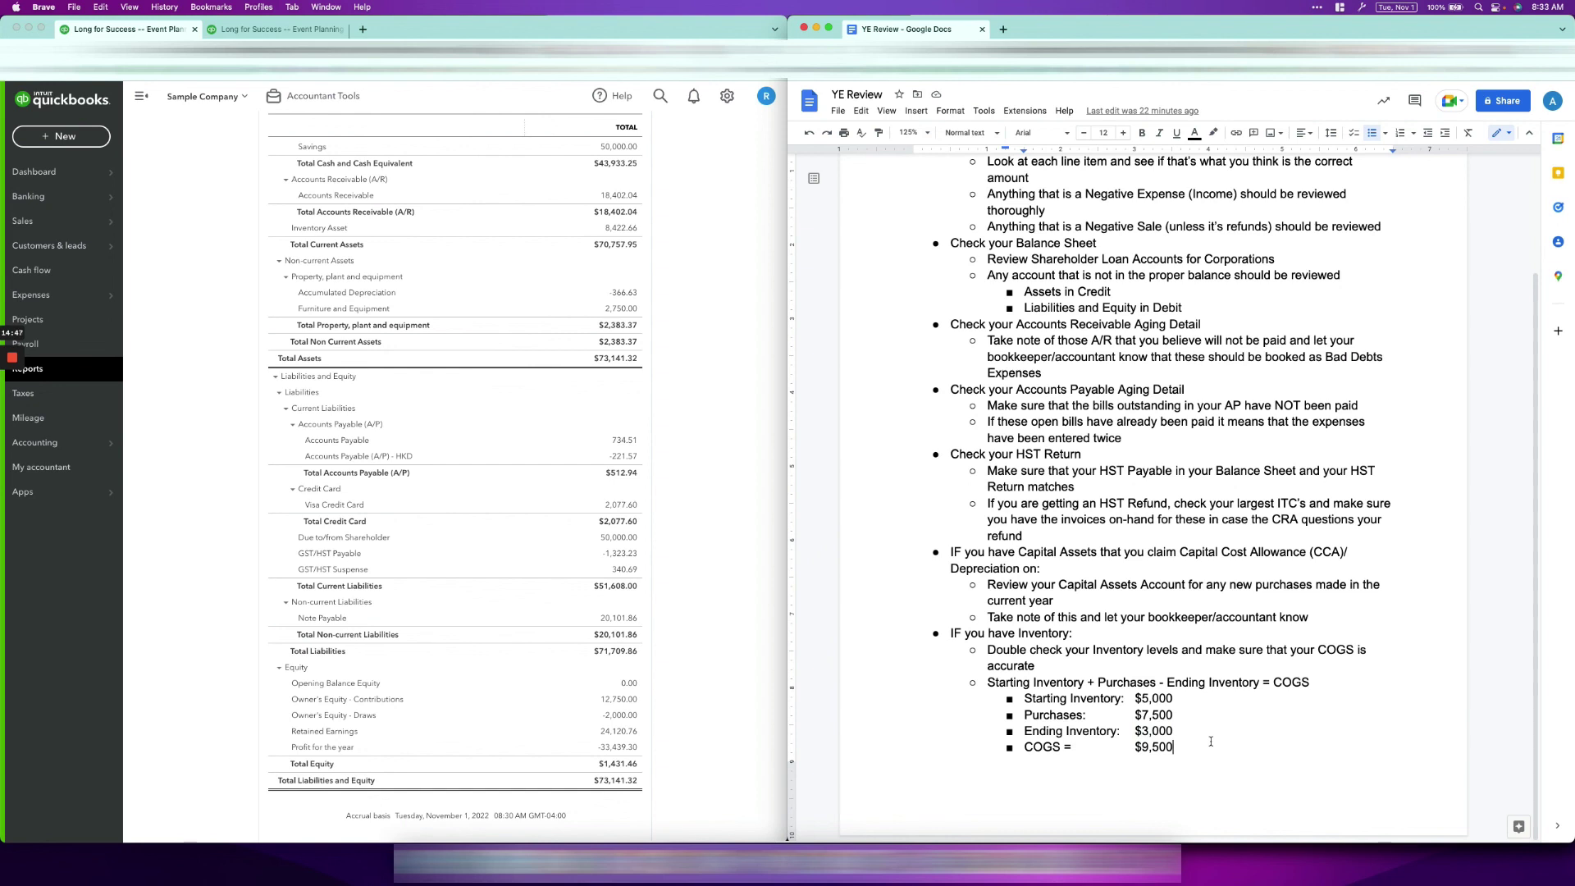
left_click(622, 234)
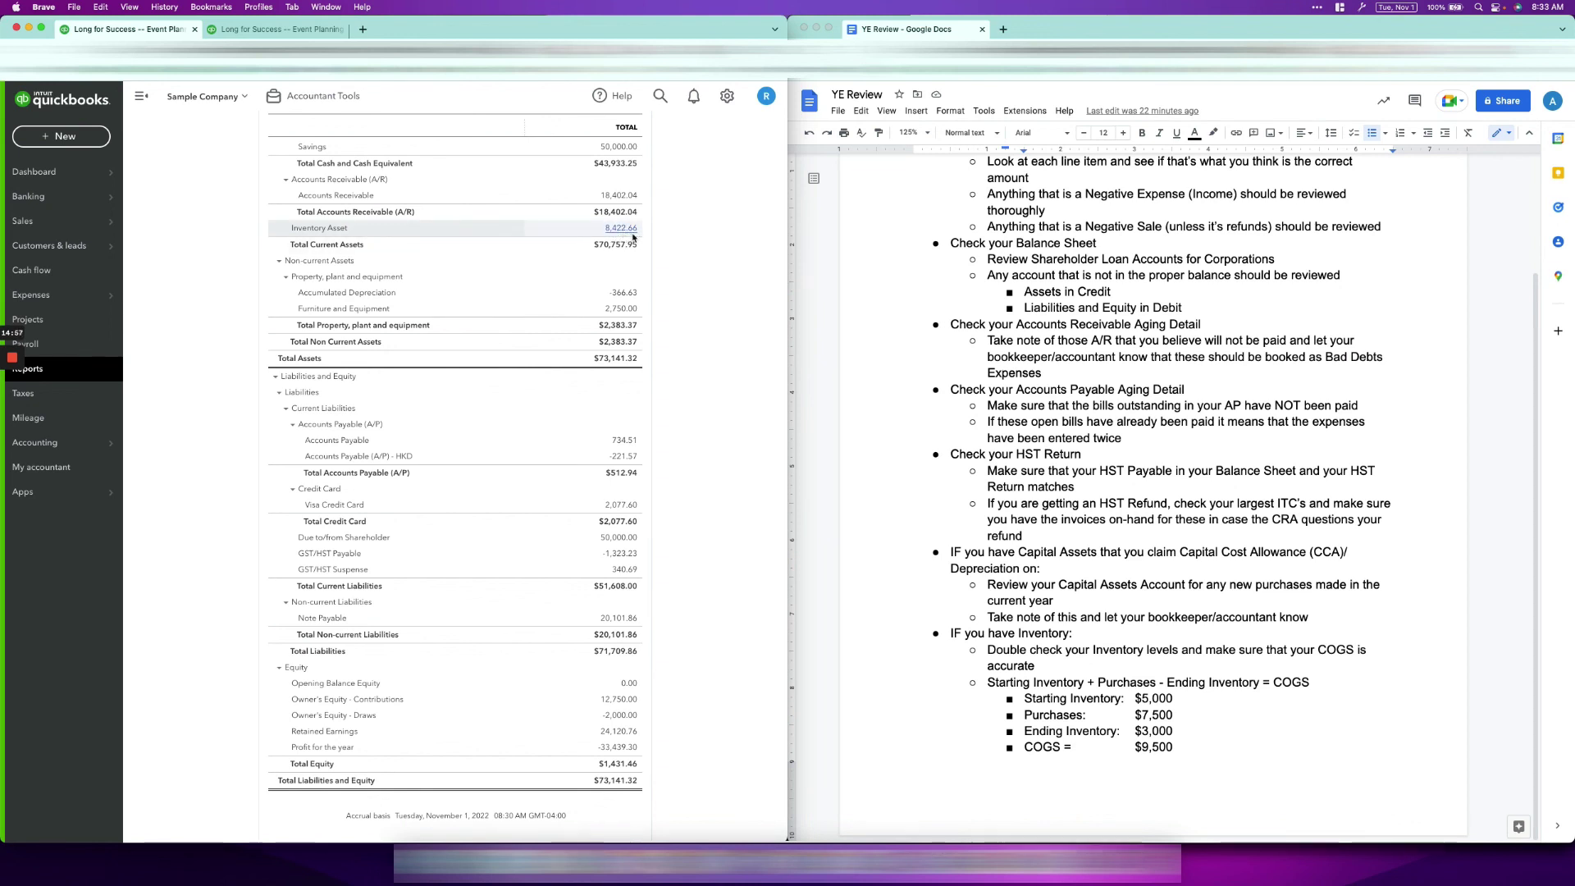
left_click(1136, 731)
left_click_drag(1135, 731, 1174, 733)
left_click(1191, 764)
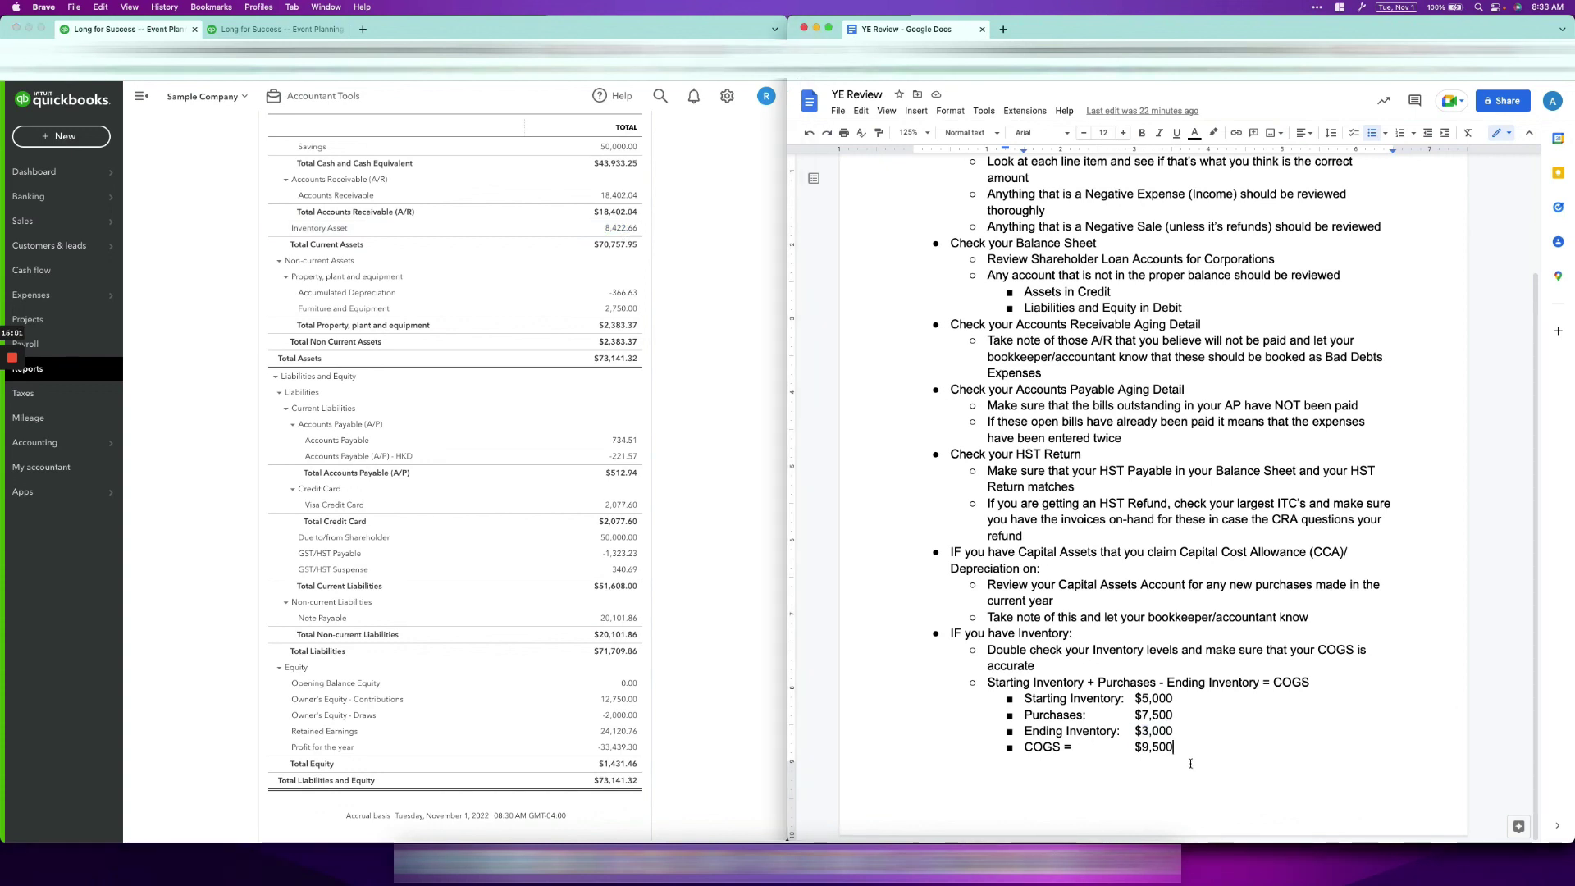
- Review the full year-end checklist once more, from the Profit and Loss check through the Inventory section
scroll(1190, 764, "up", 2)
scroll(1193, 761, "up", 3)
scroll(1192, 761, "down", 4)
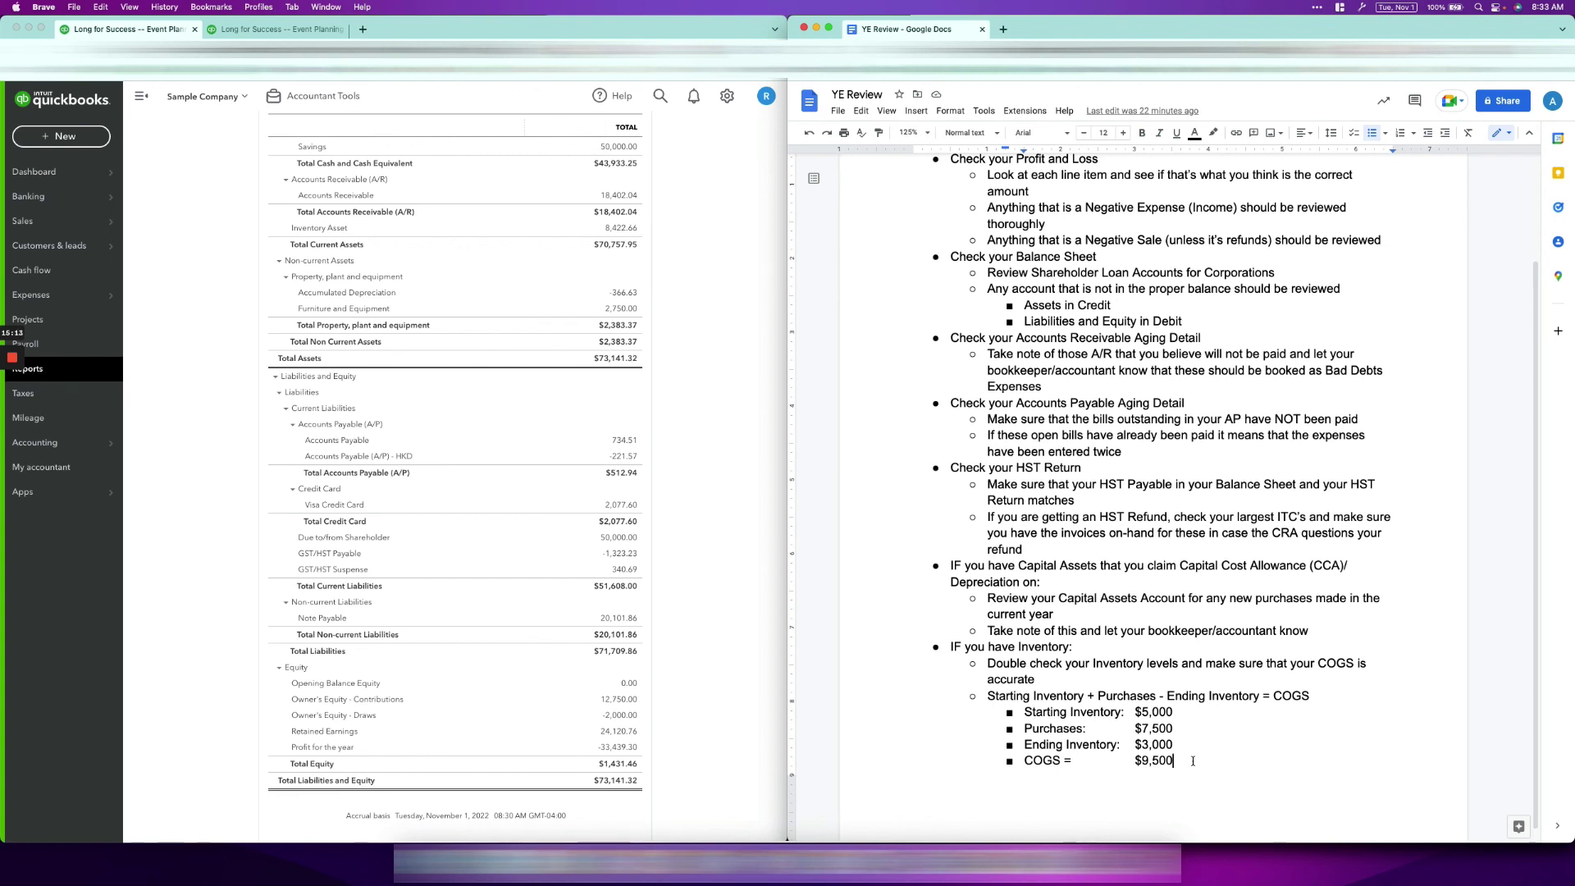
scroll(1248, 754, "up", 3)
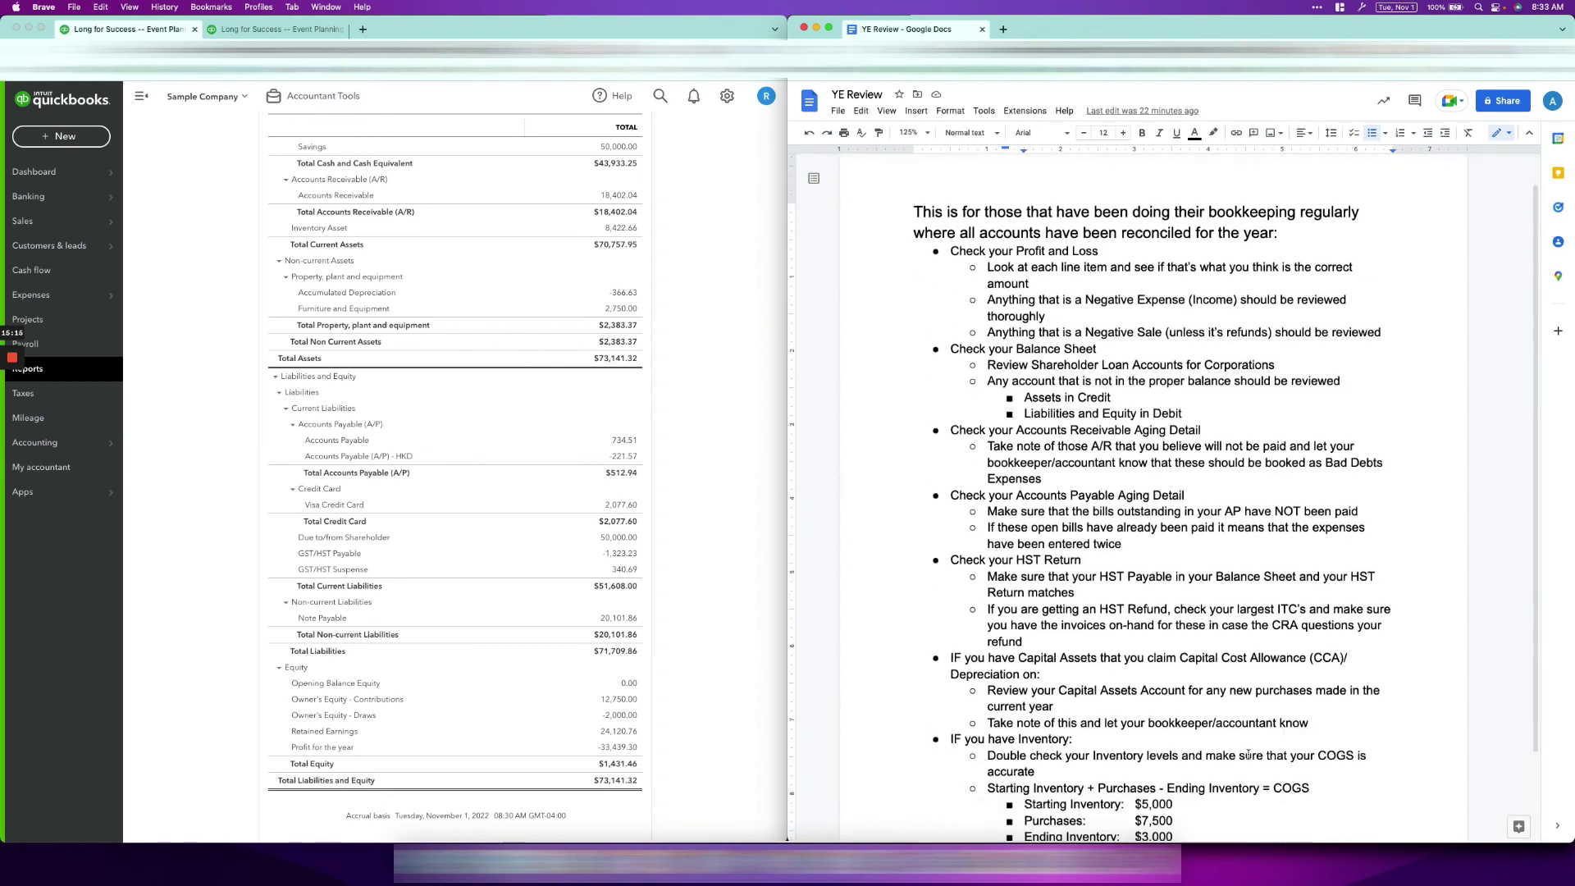
scroll(1248, 754, "down", 2)
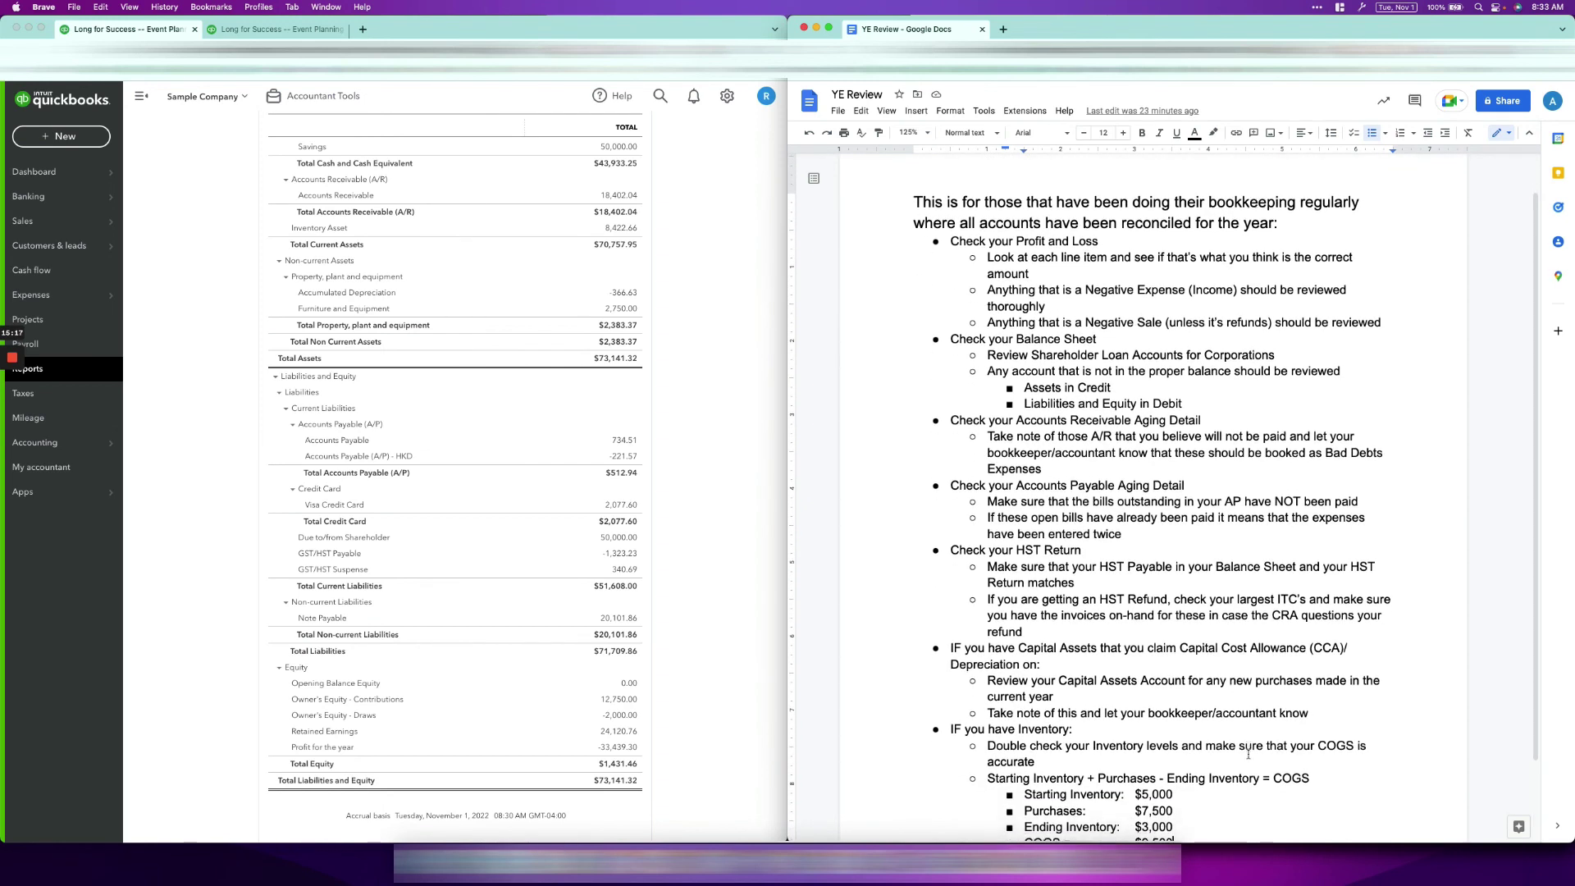